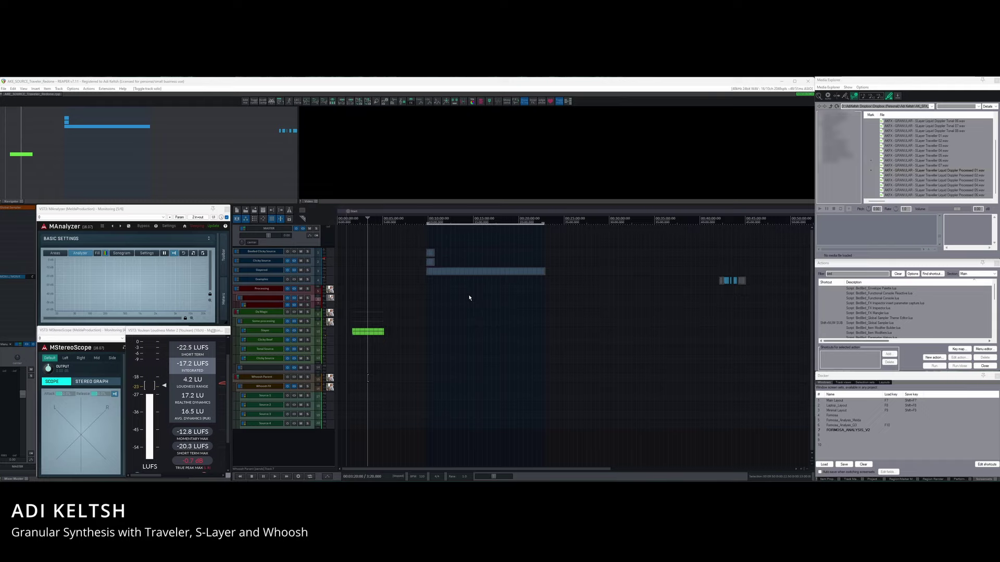
Examine the clips arranged across the timeline, focusing on the group of example clips at the far end.
scroll(414, 322, down, 3)
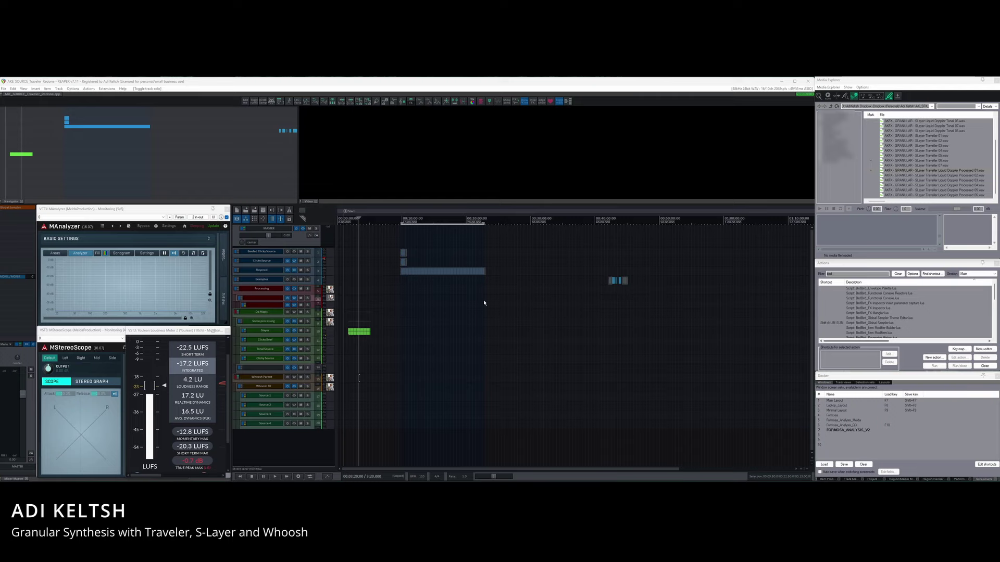
click(617, 281)
scroll(604, 300, up, 8)
scroll(516, 295, down, 5)
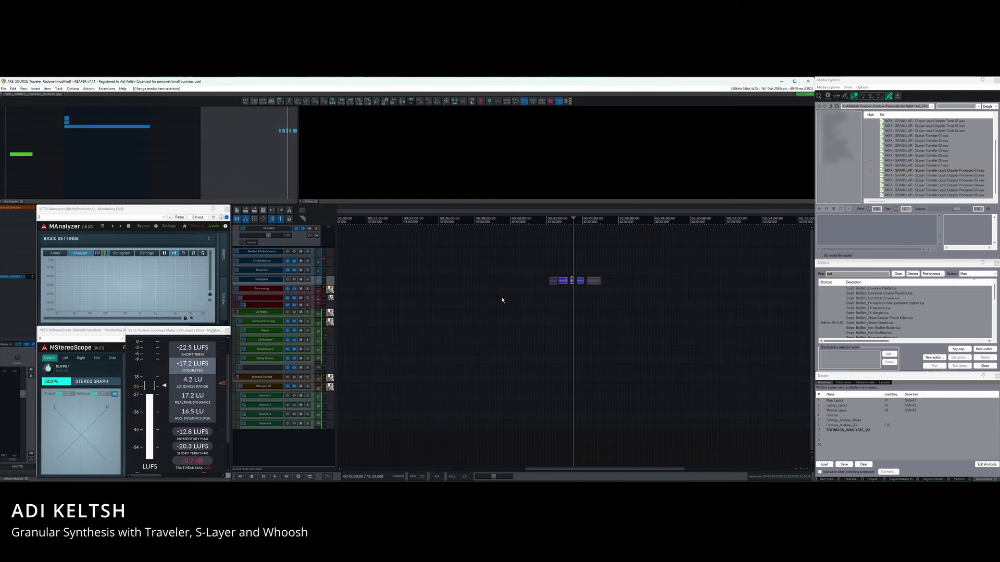
scroll(502, 299, down, 5)
right_click(298, 310)
click(304, 305)
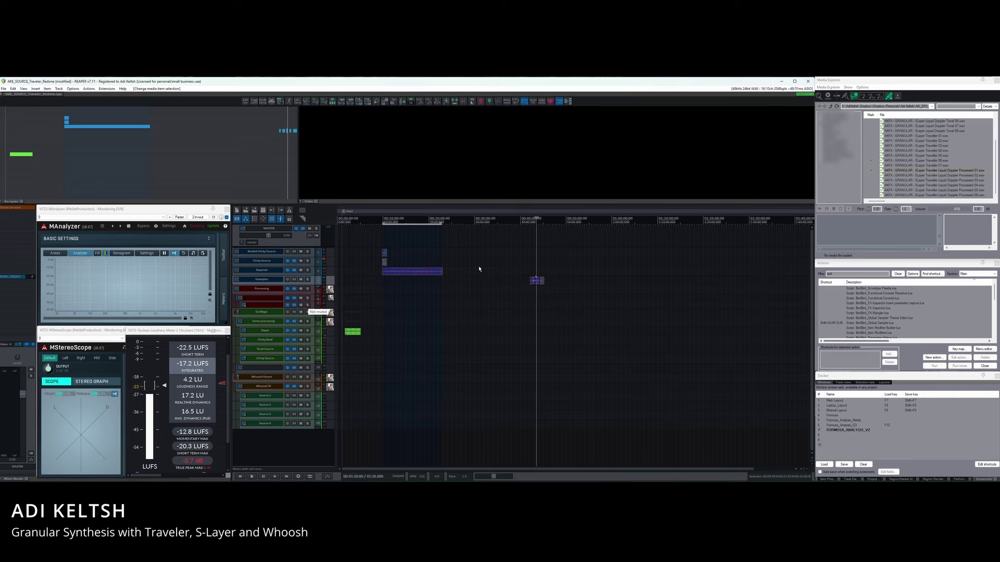
scroll(584, 285, up, 10)
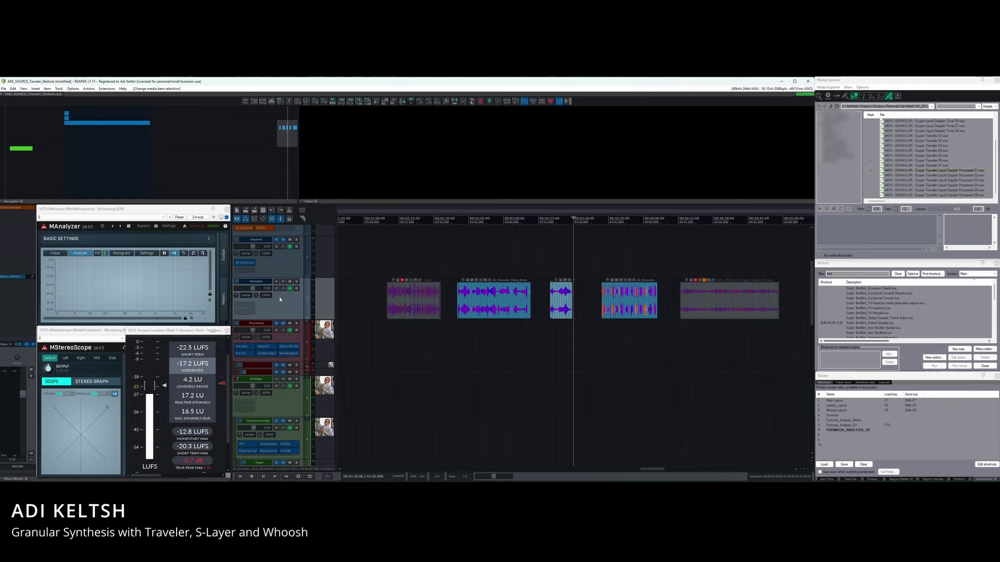
Open the Traveler plug-in on the Clicky Beef track to view its granular settings, and close it.
scroll(285, 413, down, 2)
scroll(285, 413, down, 2)
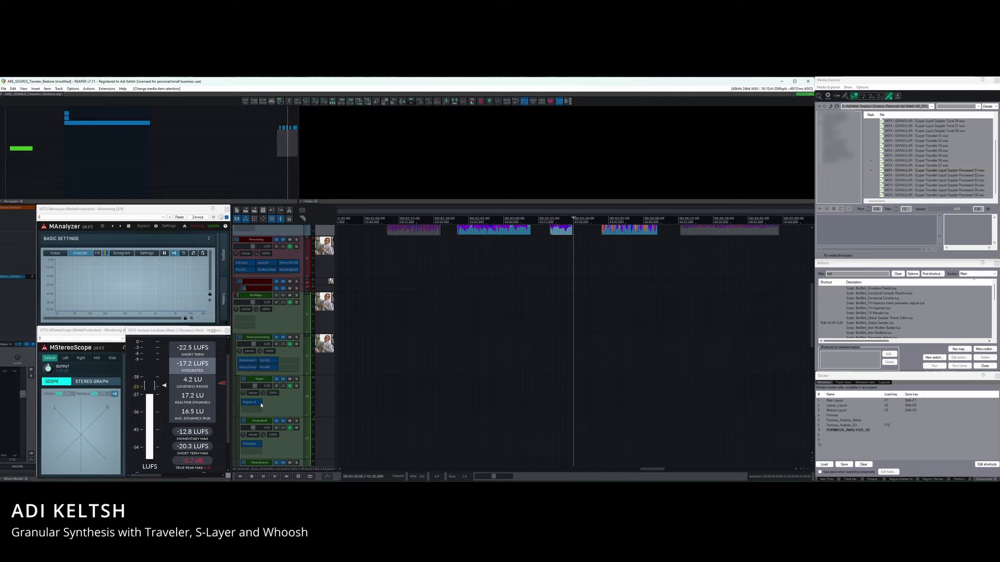
click(250, 445)
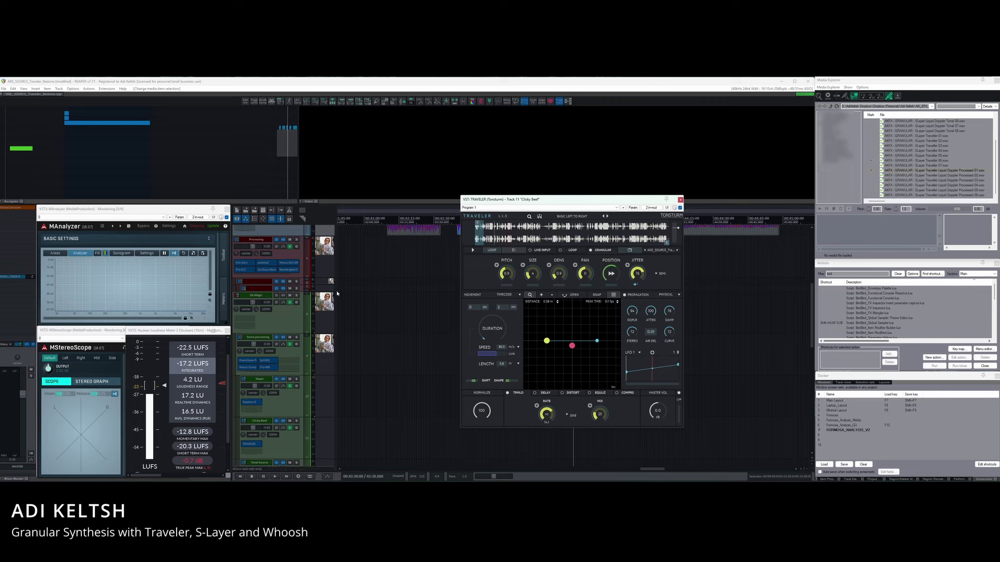
scroll(335, 293, up, 2)
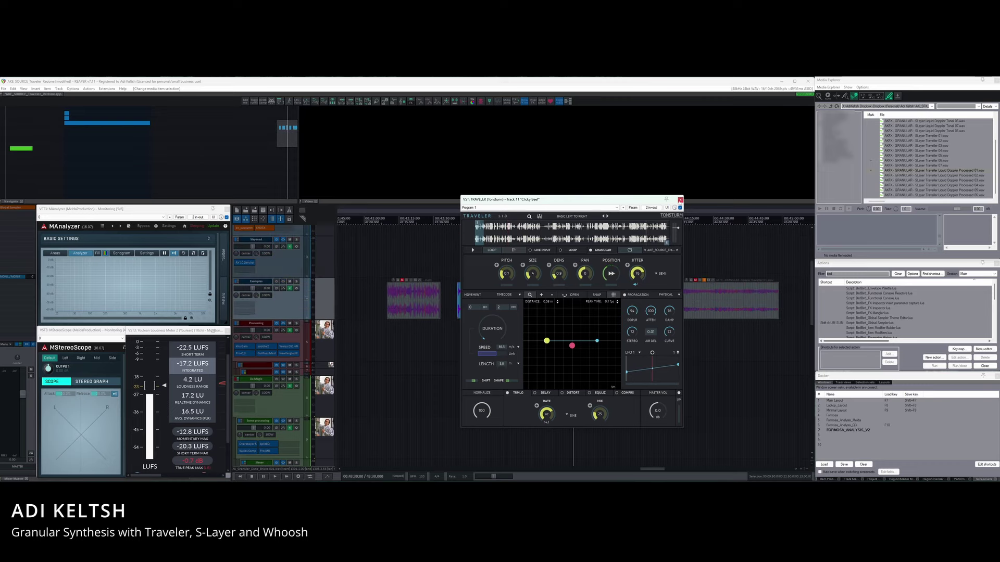
click(679, 200)
Place the edit cursor at the beginning of the first unmuted example clip.
click(461, 296)
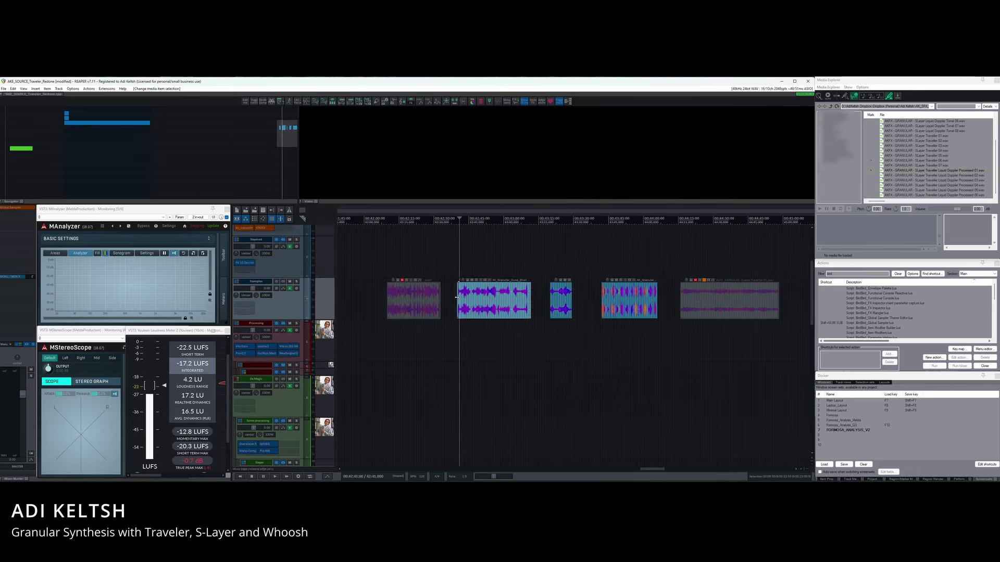
scroll(473, 295, up, 4)
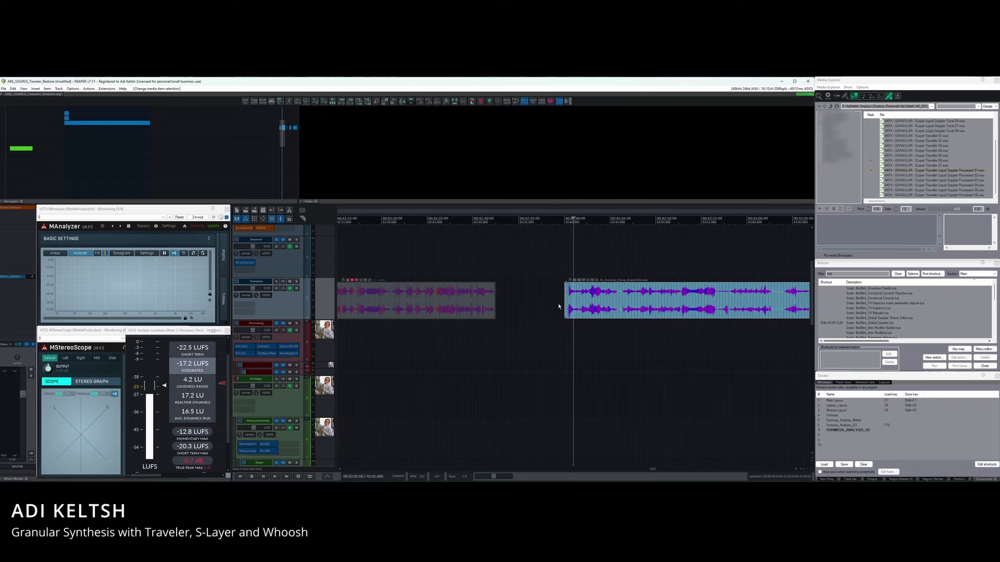
scroll(560, 300, down, 2)
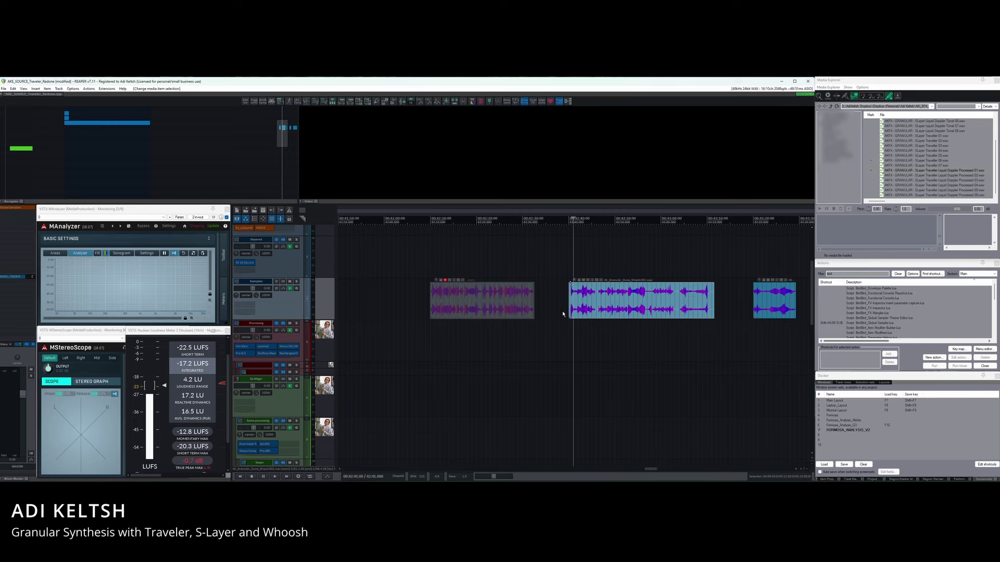
scroll(562, 314, up, 2)
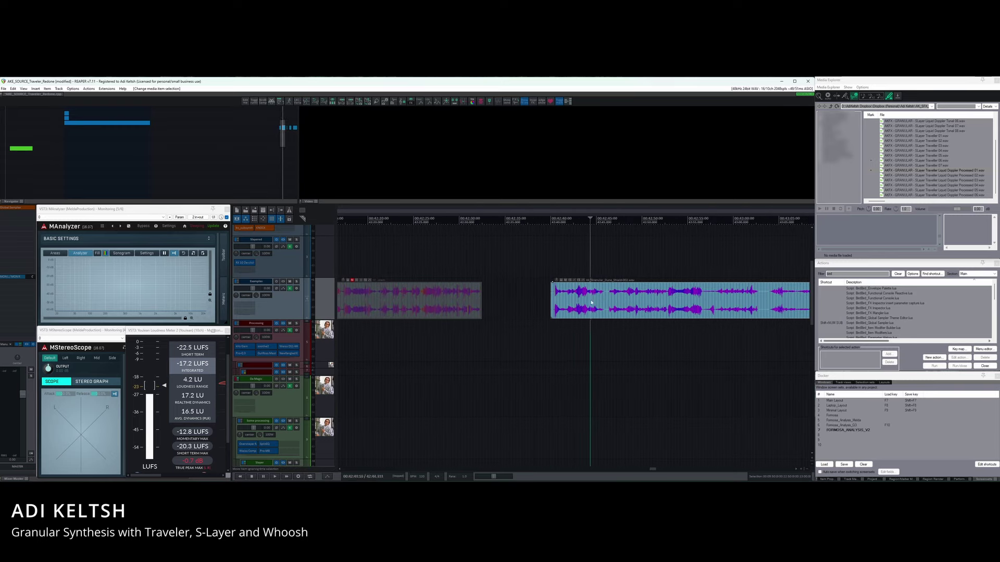
scroll(591, 302, right, 1)
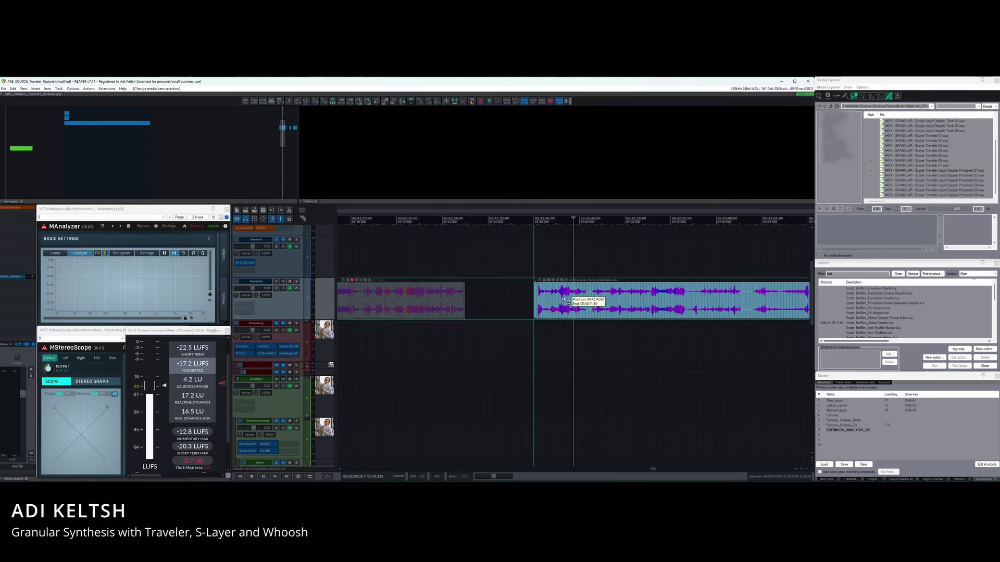
scroll(576, 293, up, 2)
scroll(572, 301, up, 2)
Examine the opening waveform sections of the first unmuted example clip.
click(524, 302)
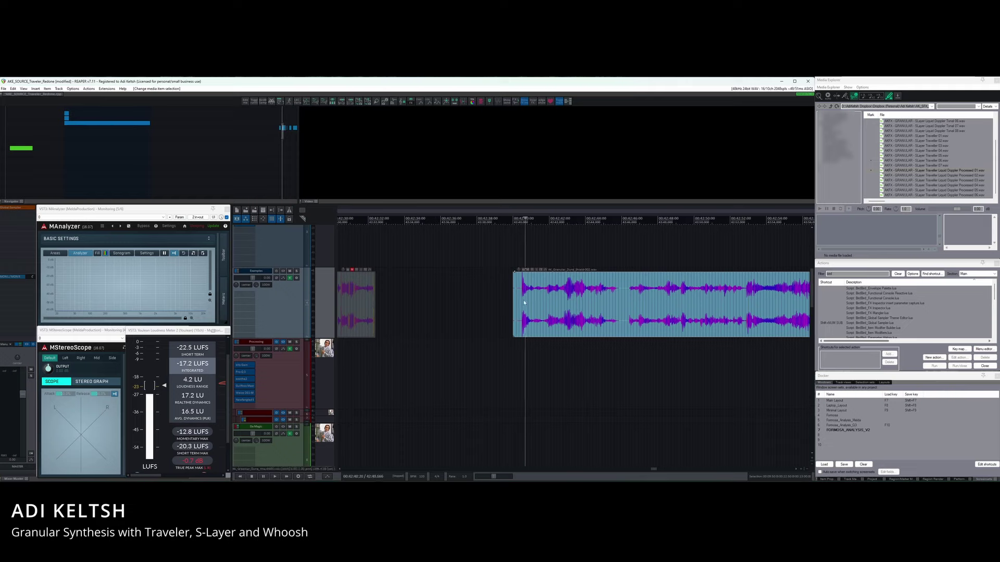
scroll(524, 301, down, 3)
click(614, 307)
scroll(614, 306, up, 2)
click(563, 306)
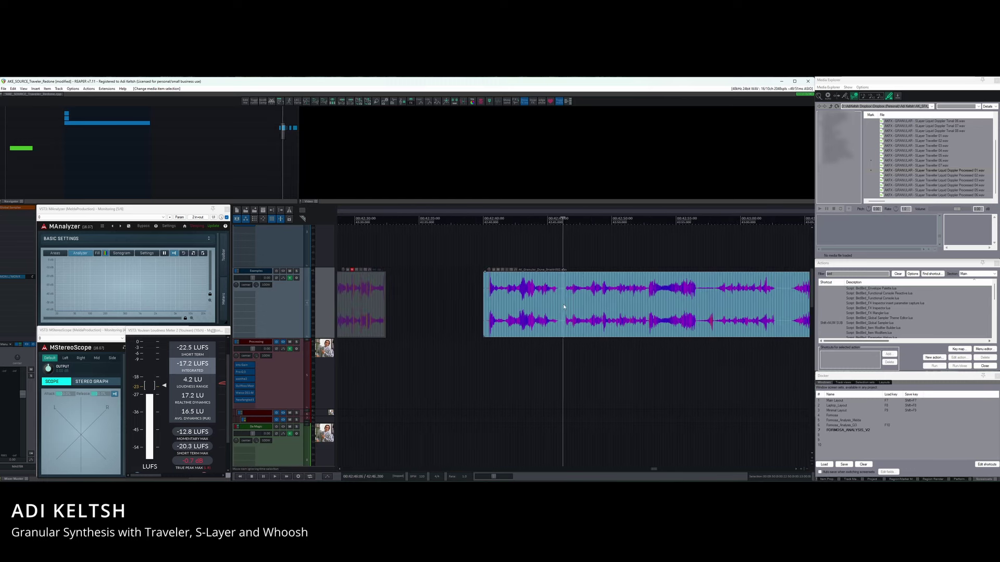
click(514, 301)
scroll(514, 301, up, 2)
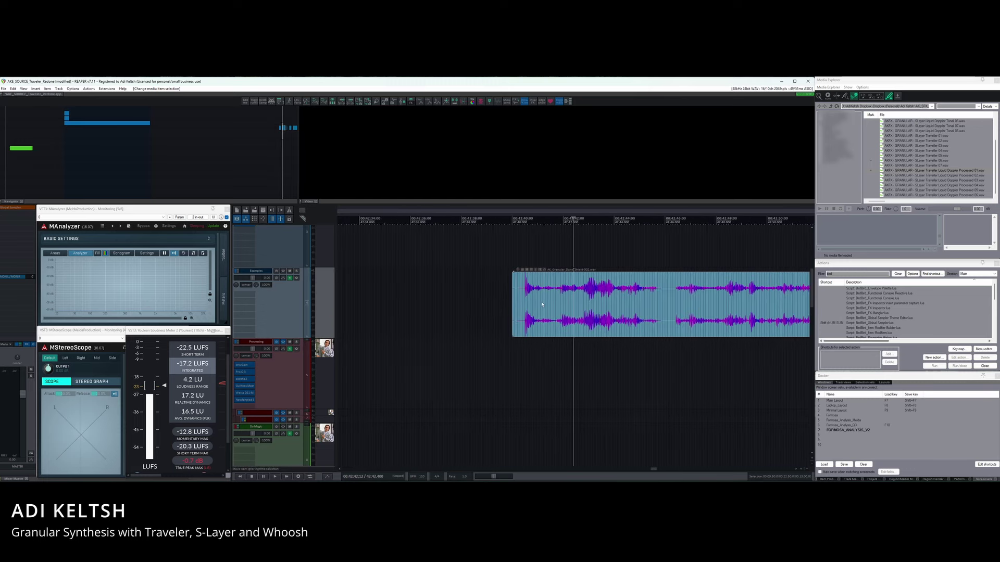
click(517, 301)
scroll(540, 291, down, 3)
scroll(540, 292, up, 1)
click(639, 298)
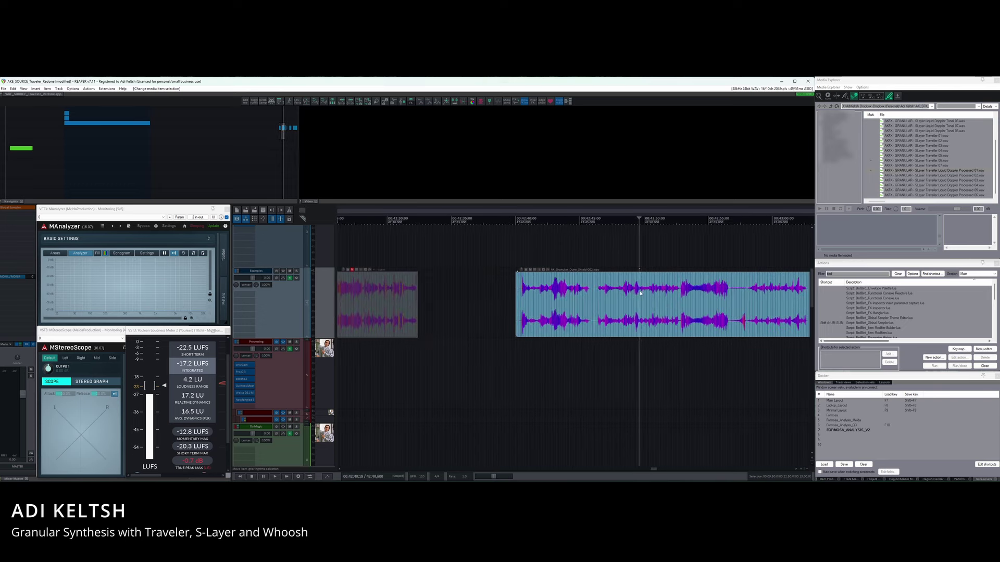
click(521, 304)
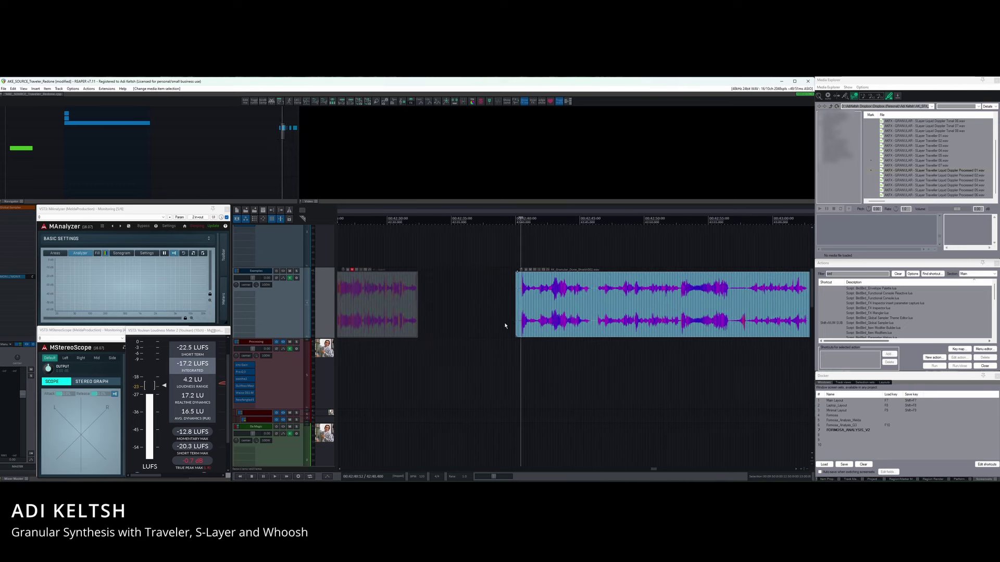
scroll(567, 299, down, 3)
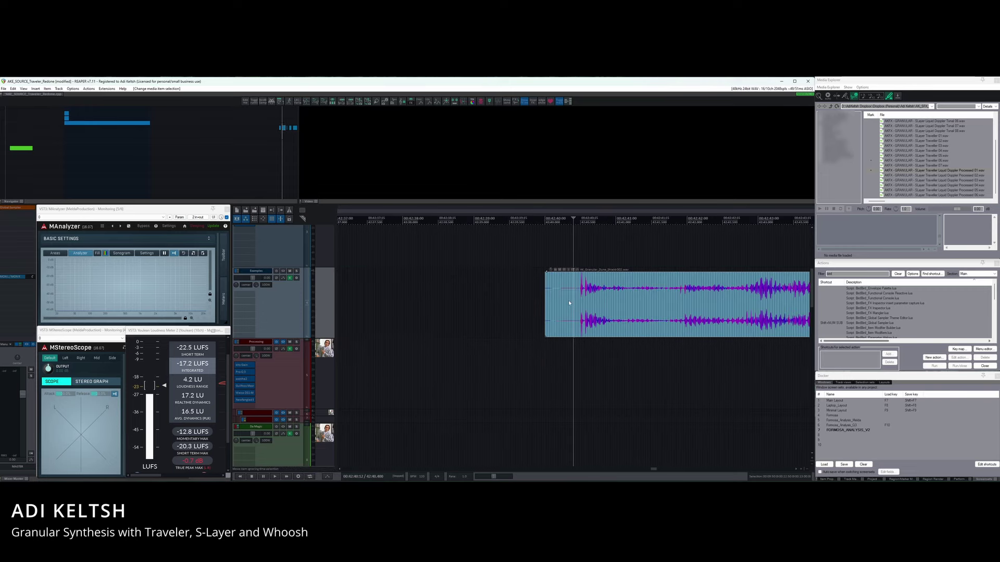
scroll(592, 301, up, 3)
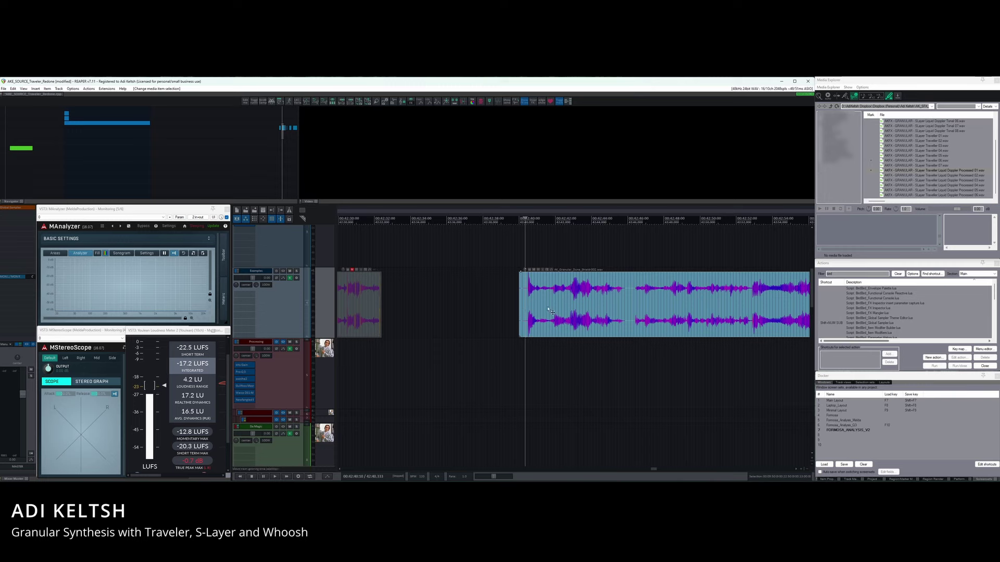
Play the first unmuted example clip from its start and stop after the opening section.
click(547, 309)
scroll(542, 306, up, 2)
click(532, 299)
scroll(532, 298, down, 3)
click(621, 303)
scroll(621, 303, up, 2)
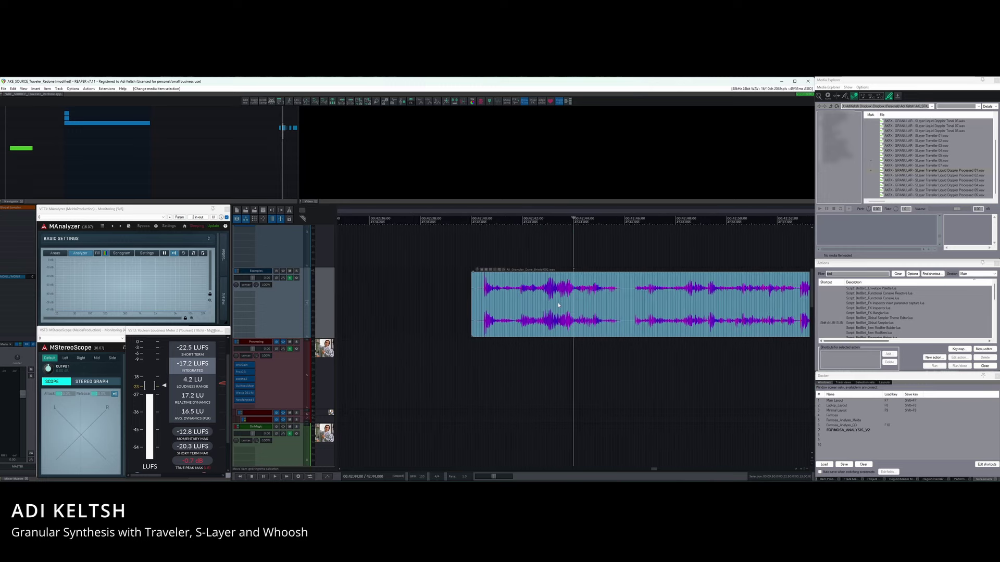
click(477, 297)
key(space)
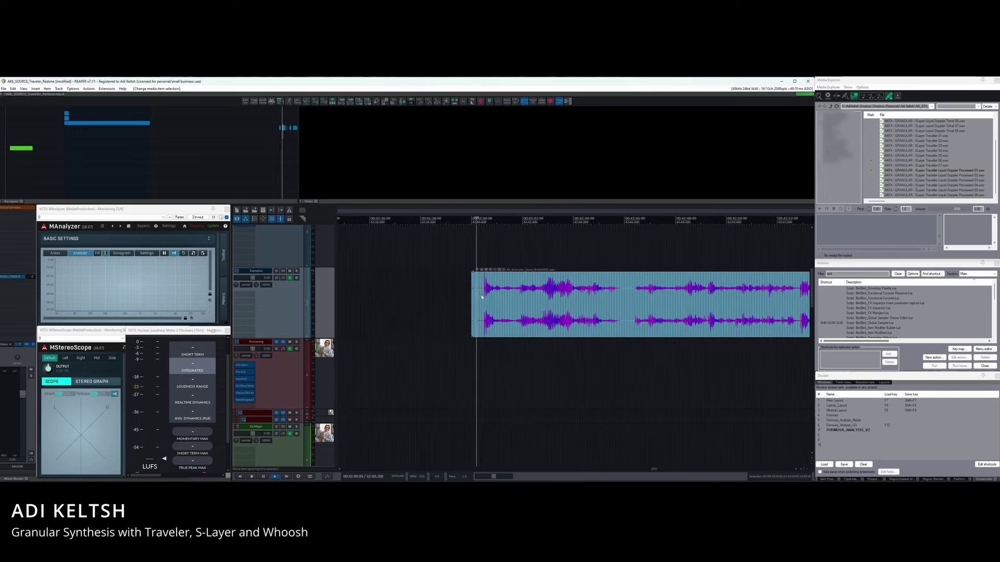
scroll(571, 301, down, 3)
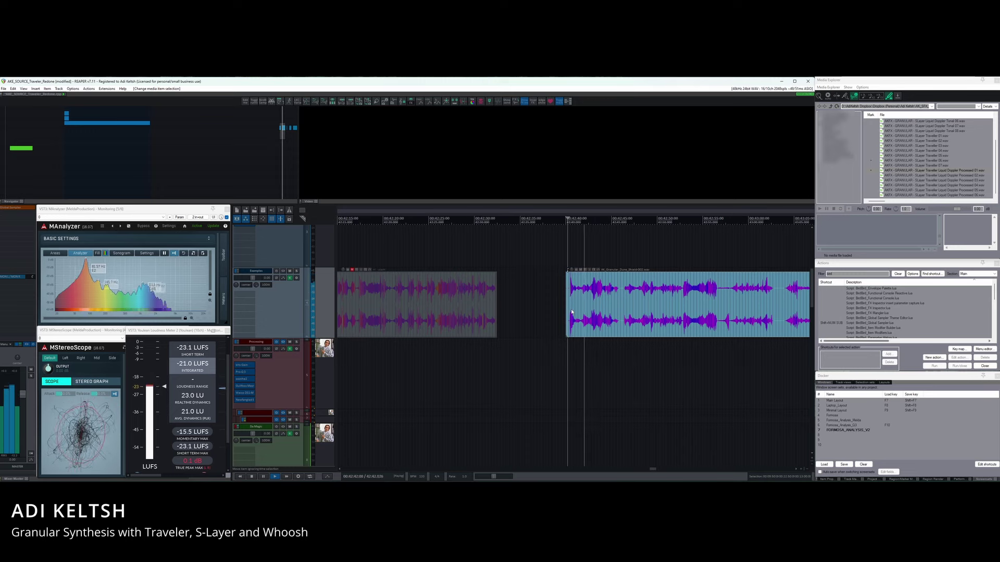
scroll(569, 300, up, 2)
scroll(608, 295, down, 1)
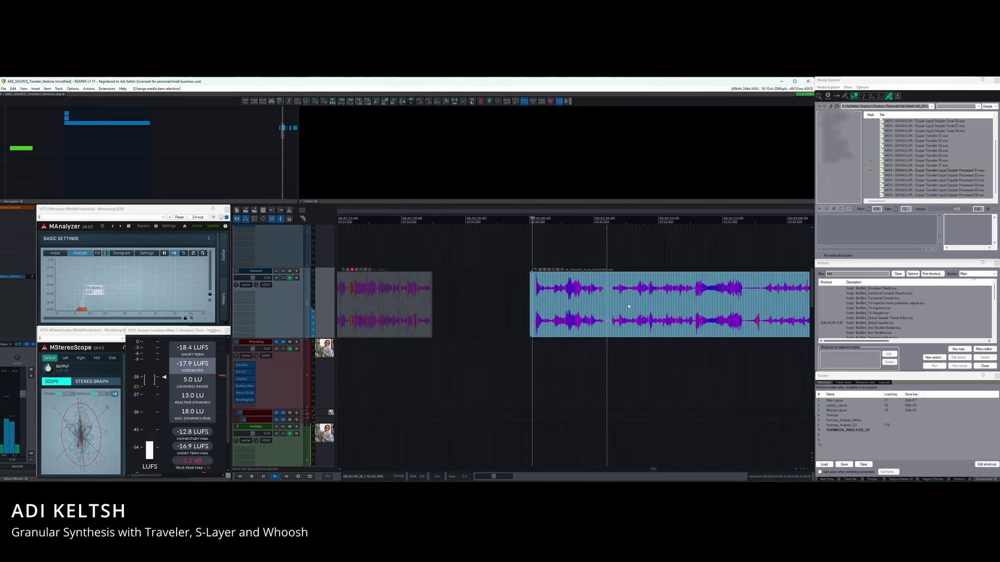
key(space)
Play the same example clip from just before its dense middle section.
click(689, 292)
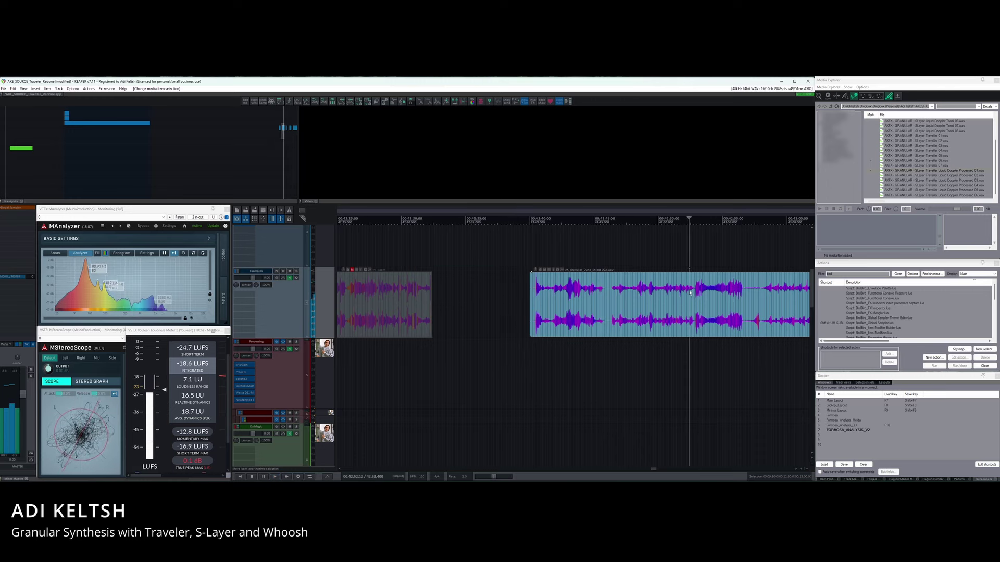
scroll(677, 297, right, 2)
key(space)
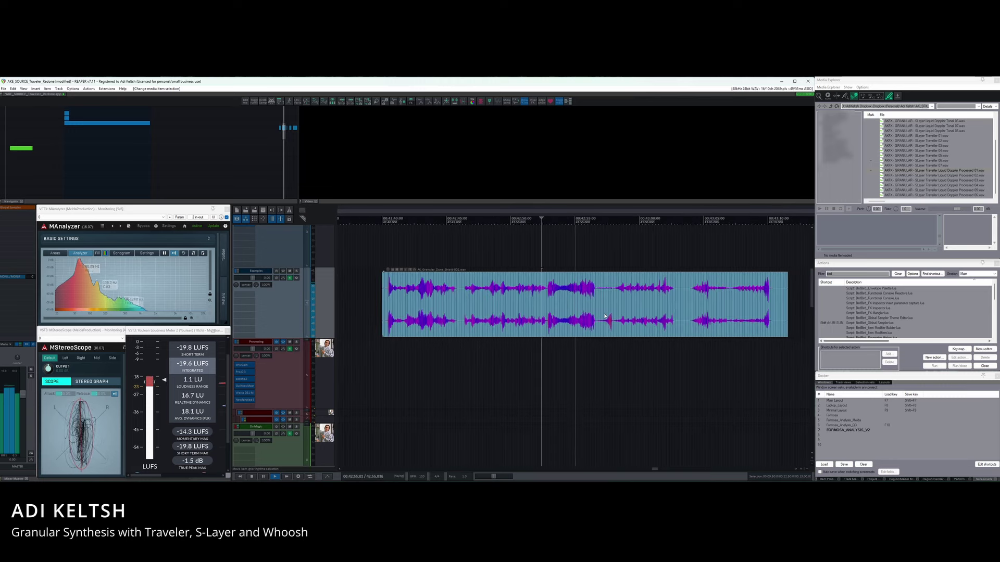
Play the short example clip that follows, and stop playback.
scroll(603, 312, down, 3)
click(739, 294)
scroll(676, 299, up, 3)
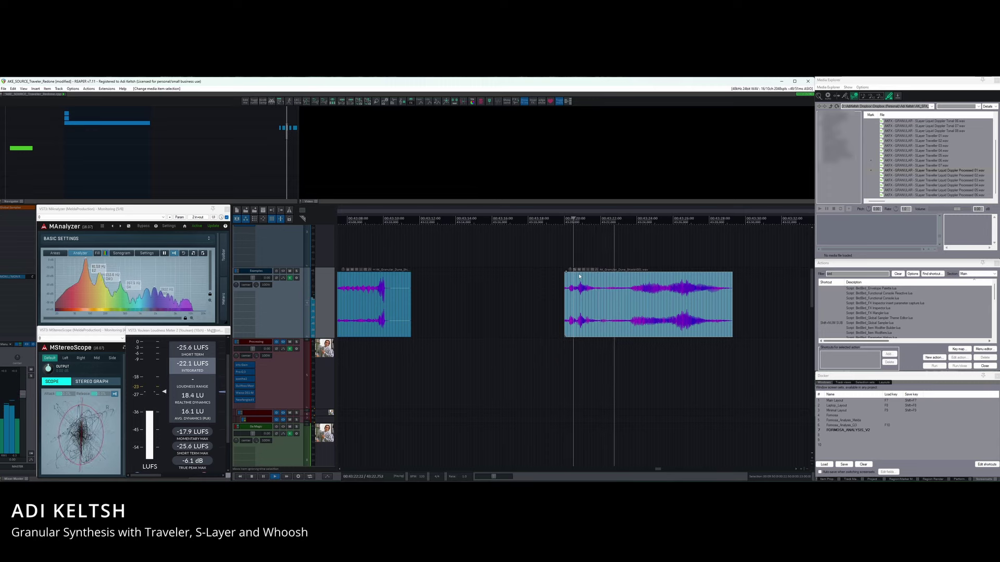
scroll(636, 295, down, 5)
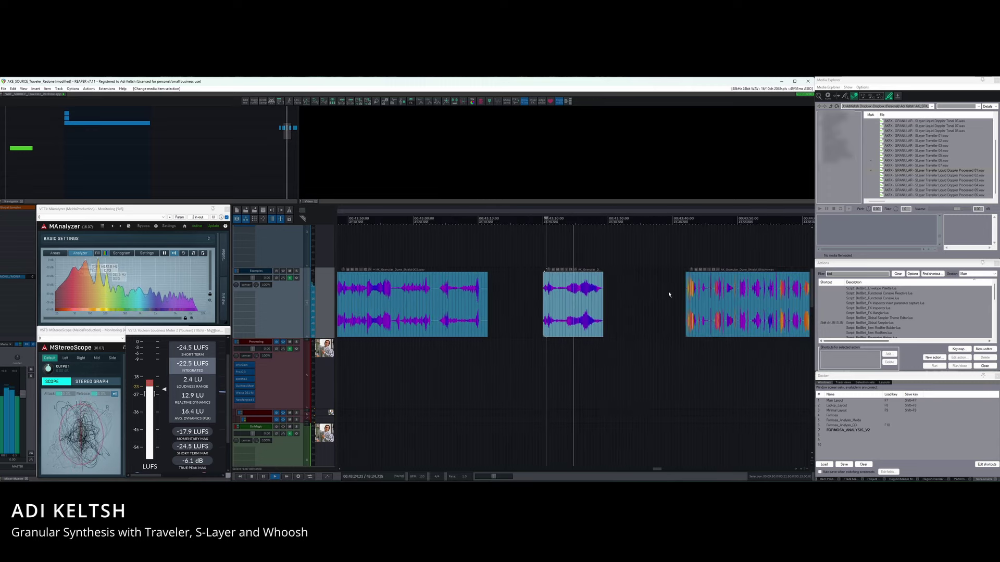
scroll(629, 296, up, 3)
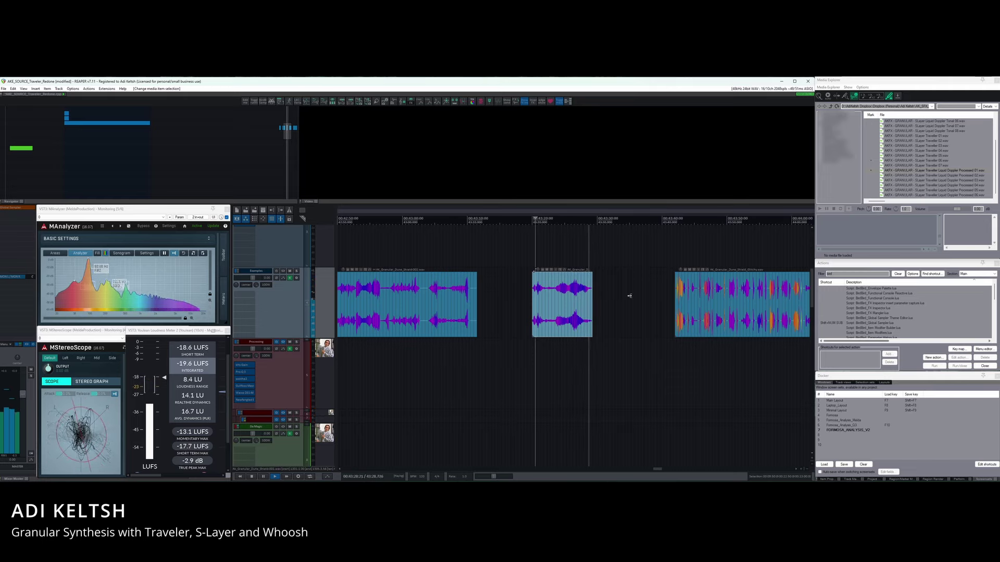
key(space)
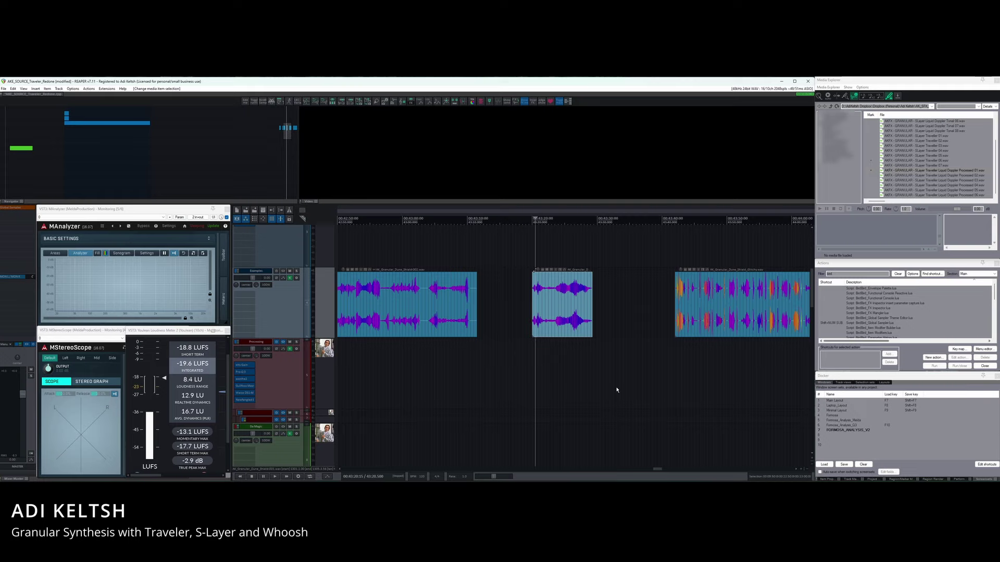
Place the edit cursor at the start of the long source clip beneath the two short clicky source clips.
scroll(556, 307, down, 10)
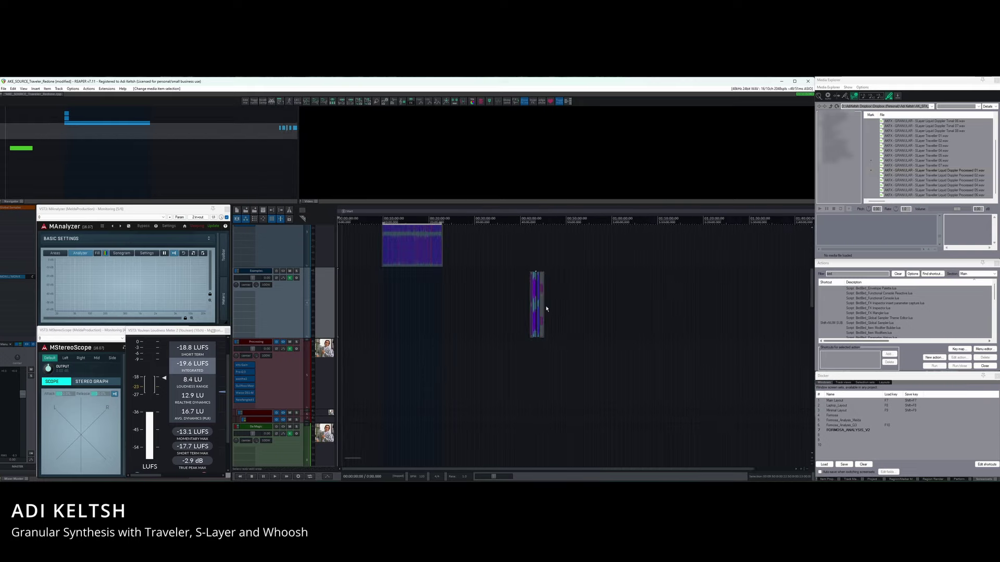
scroll(317, 262, down, 1)
key(w)
scroll(316, 261, up, 3)
click(391, 406)
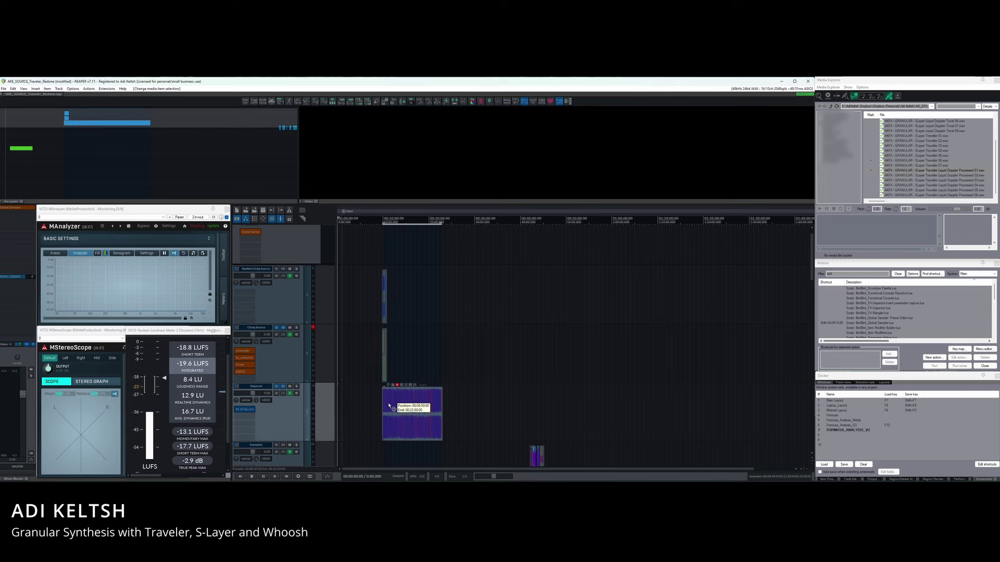
scroll(513, 422, up, 10)
click(480, 414)
click(410, 412)
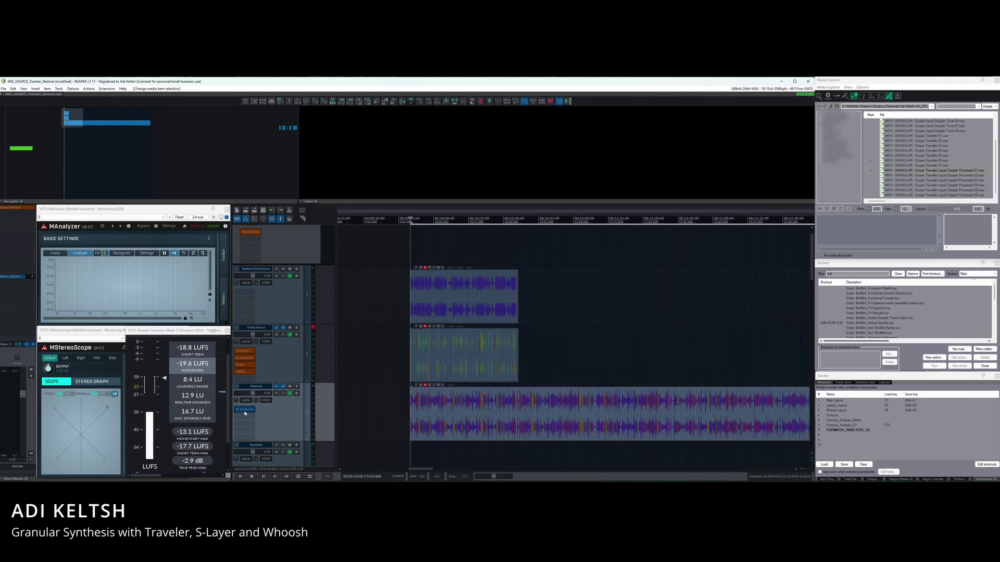
Open the RX 10 De-click plug-in on the long source clip's track to view its settings, and close it.
click(252, 410)
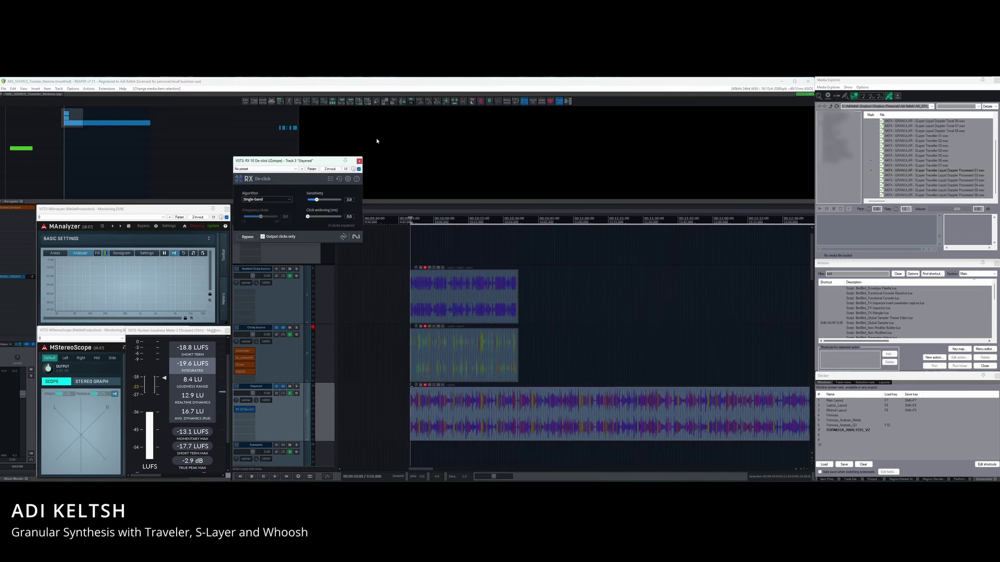
click(359, 161)
Unmute the clip on the Clicky Source track and solo that track.
click(311, 348)
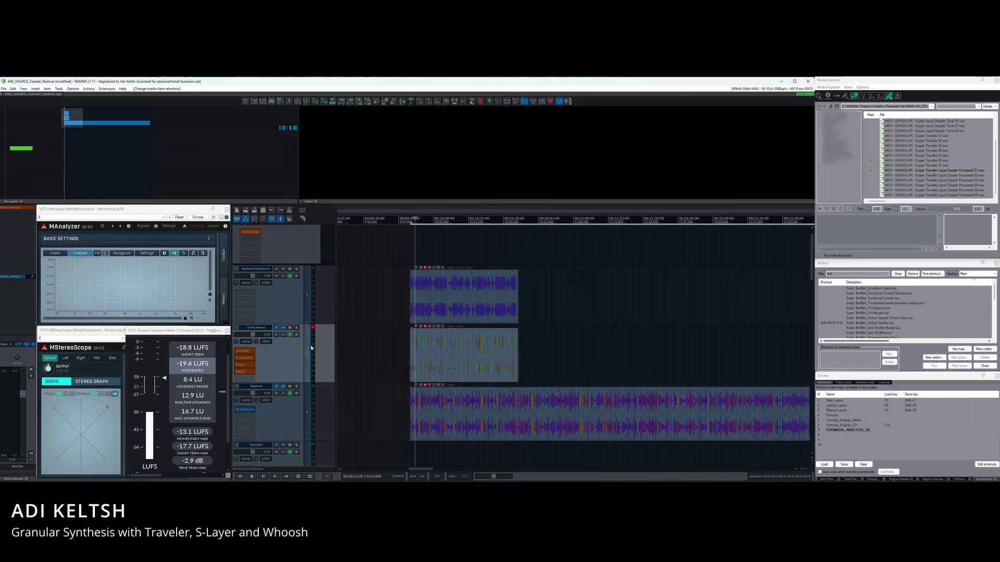
key(ctrl+m)
click(298, 328)
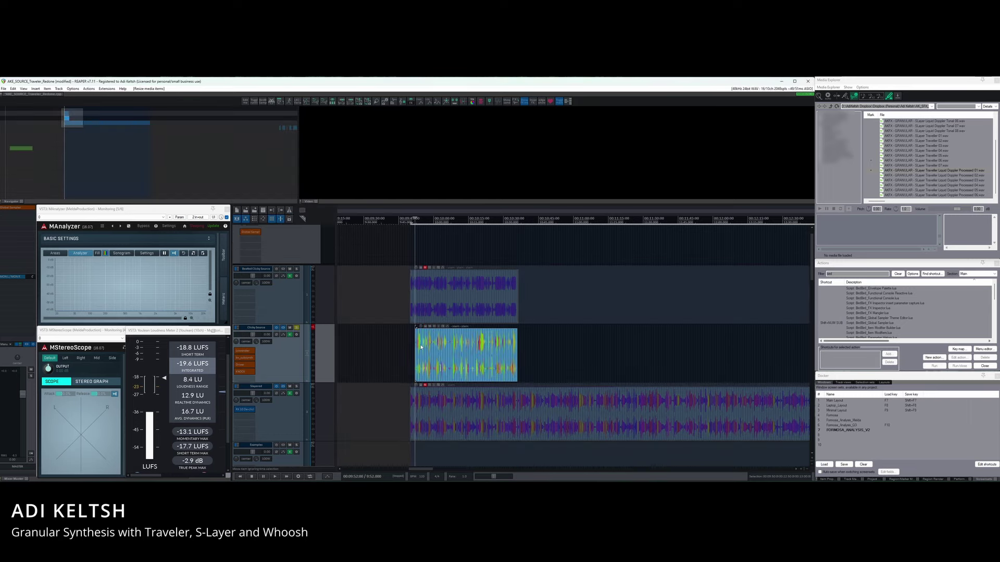
Play the soloed Clicky Source clip from its start, stop playback, and unsolo the track.
scroll(426, 347, up, 3)
scroll(524, 346, down, 3)
scroll(525, 346, up, 2)
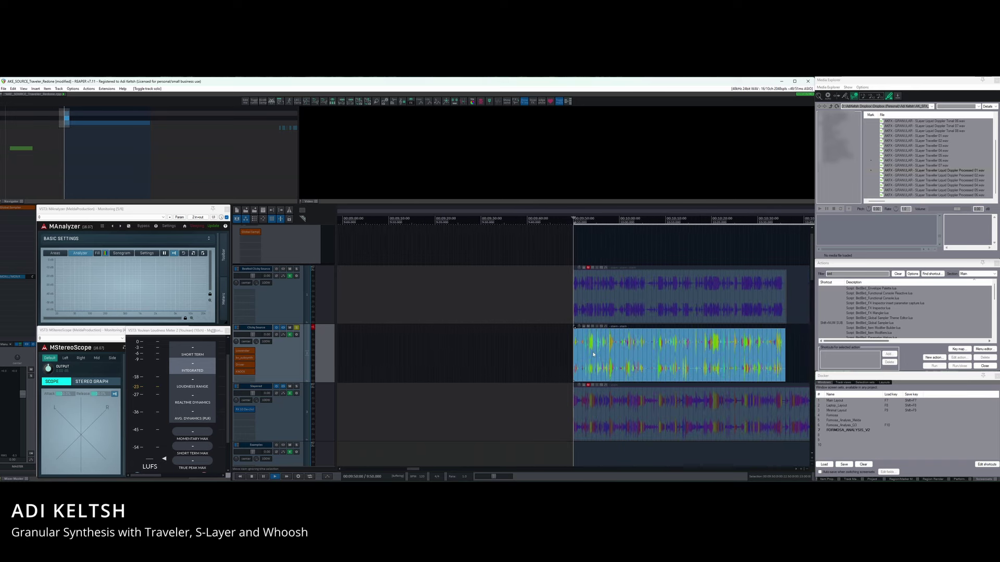
key(space)
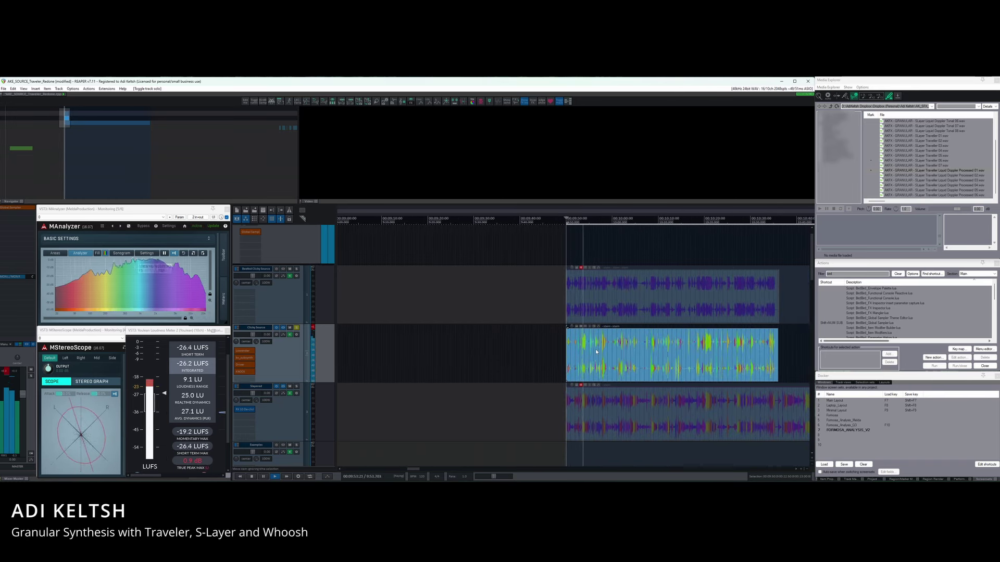
scroll(595, 349, up, 2)
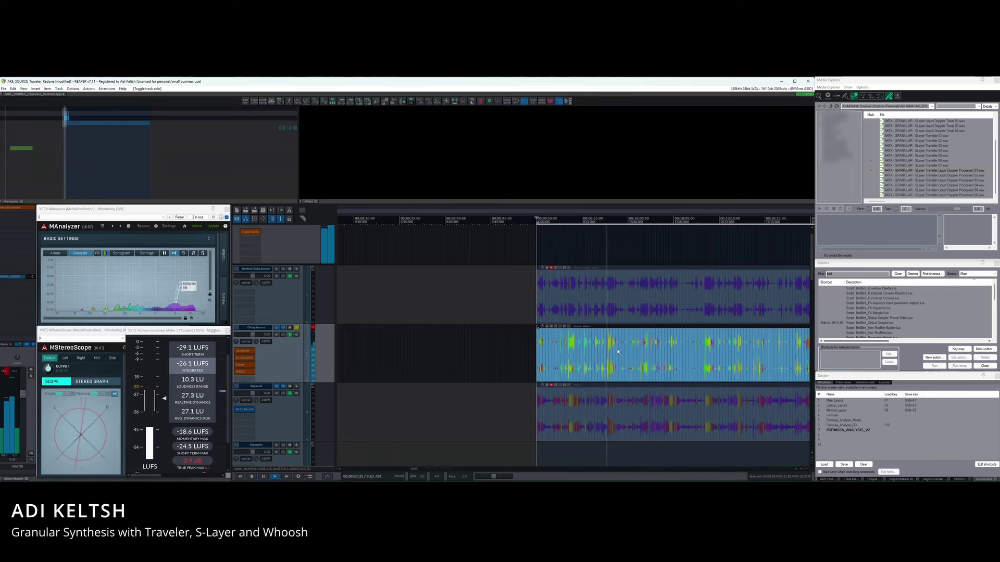
key(space)
scroll(624, 352, down, 3)
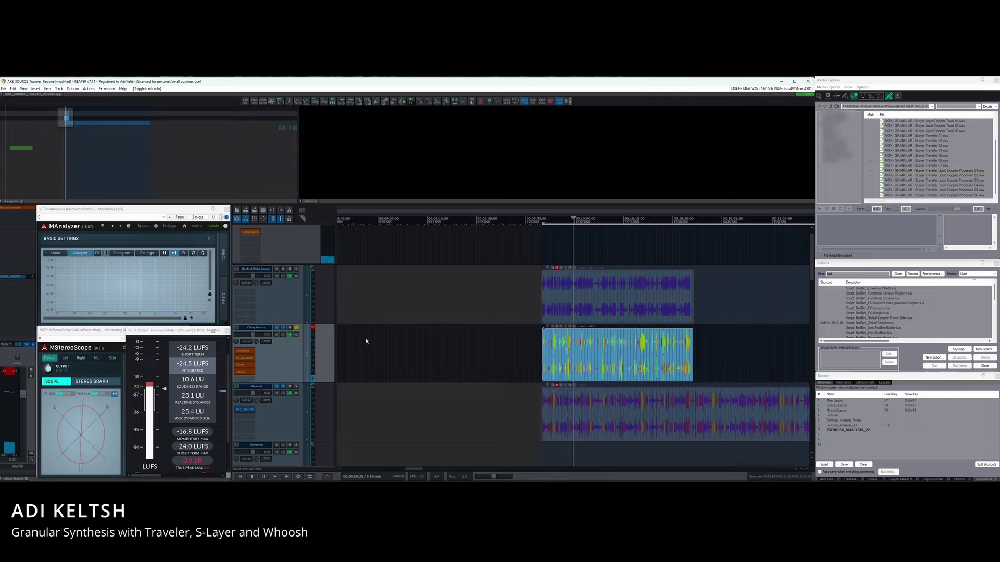
click(297, 327)
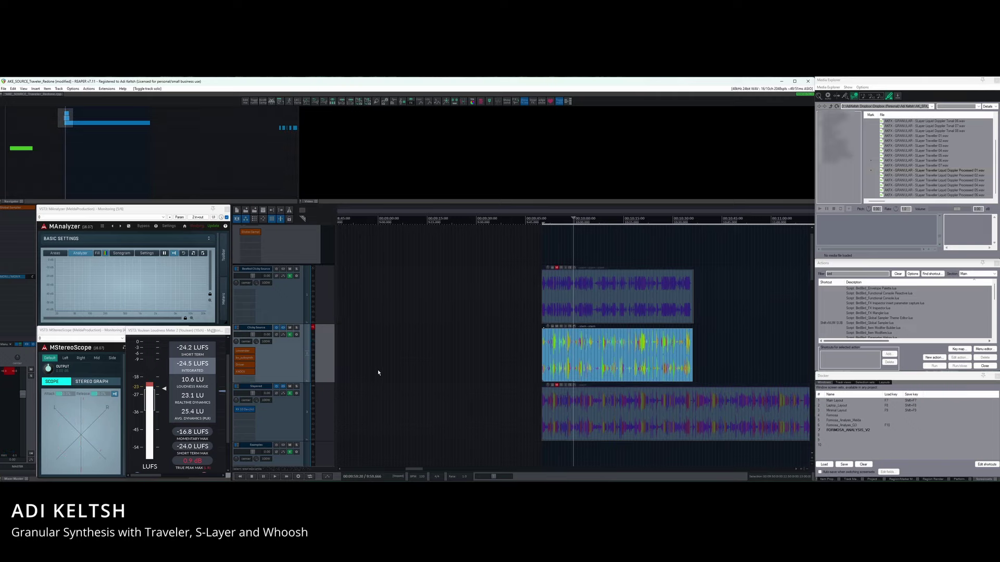
Unmute the clip on the track directly above Clicky Source and place the edit cursor at its start.
scroll(684, 335, up, 3)
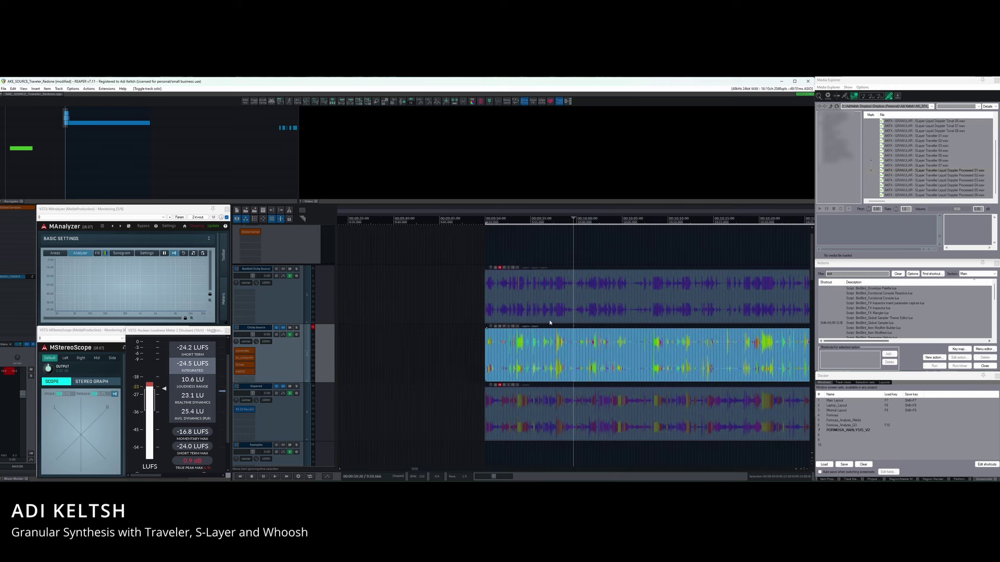
click(543, 310)
click(479, 296)
click(491, 296)
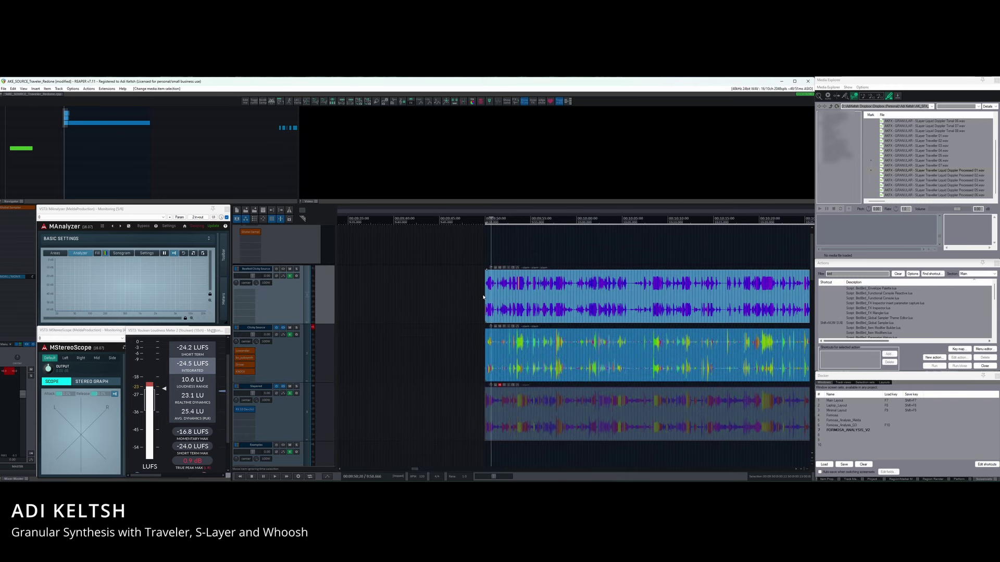
click(482, 297)
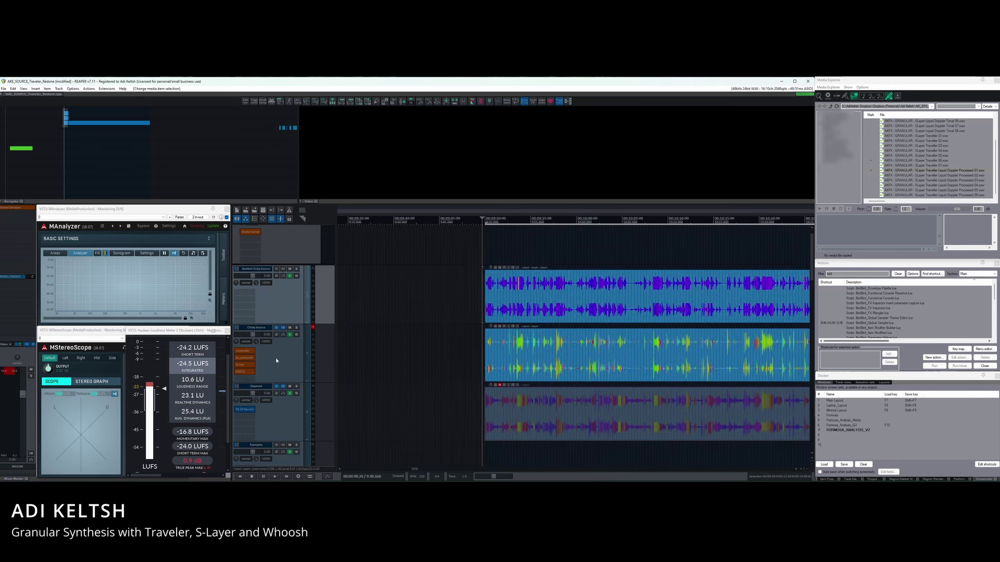
Open the bypassed KNOCK plug-in on the Clicky Source track to view it, and close it.
click(249, 367)
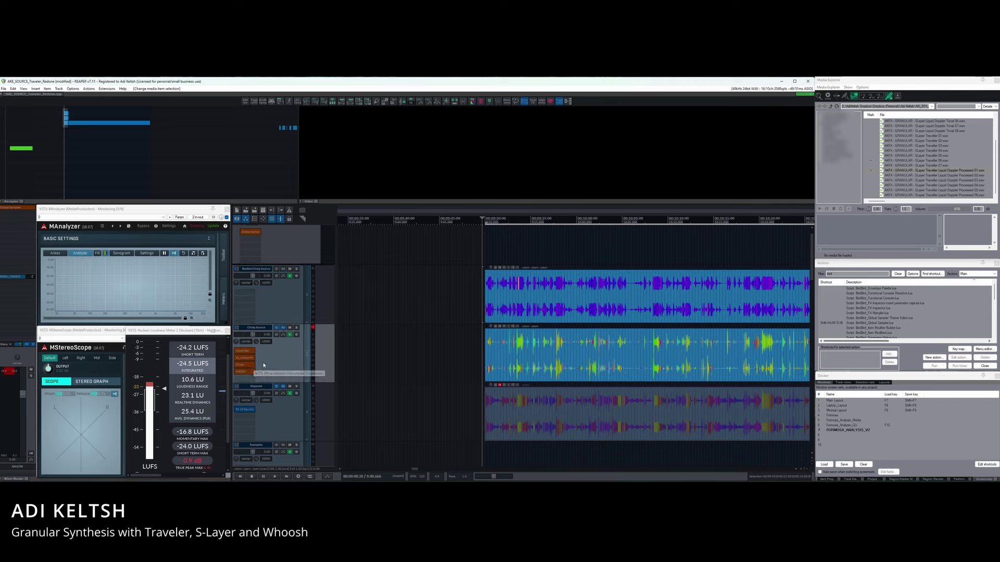
click(246, 375)
click(247, 374)
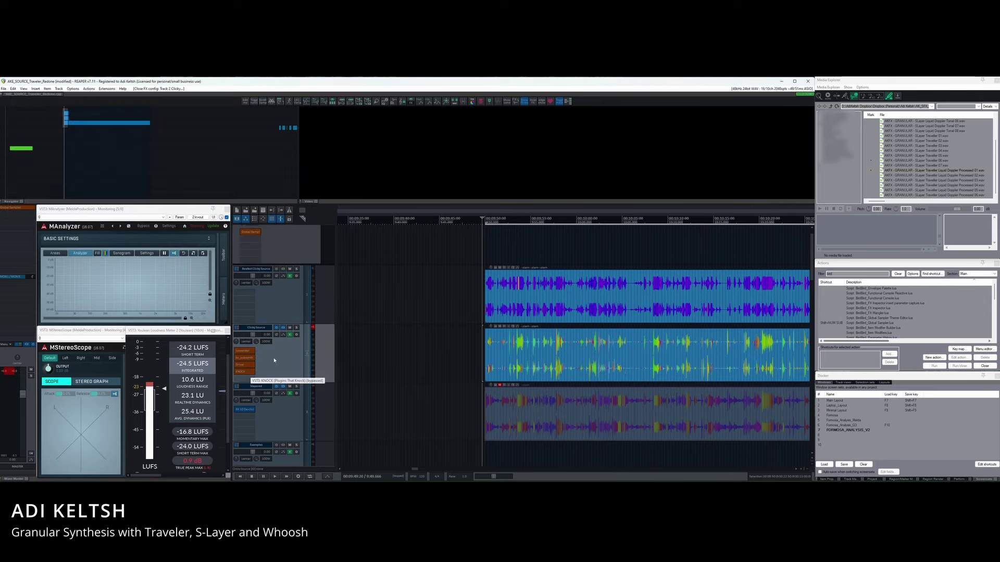
Solo the track above Clicky Source and play its clip from the start.
click(299, 269)
click(297, 269)
click(483, 298)
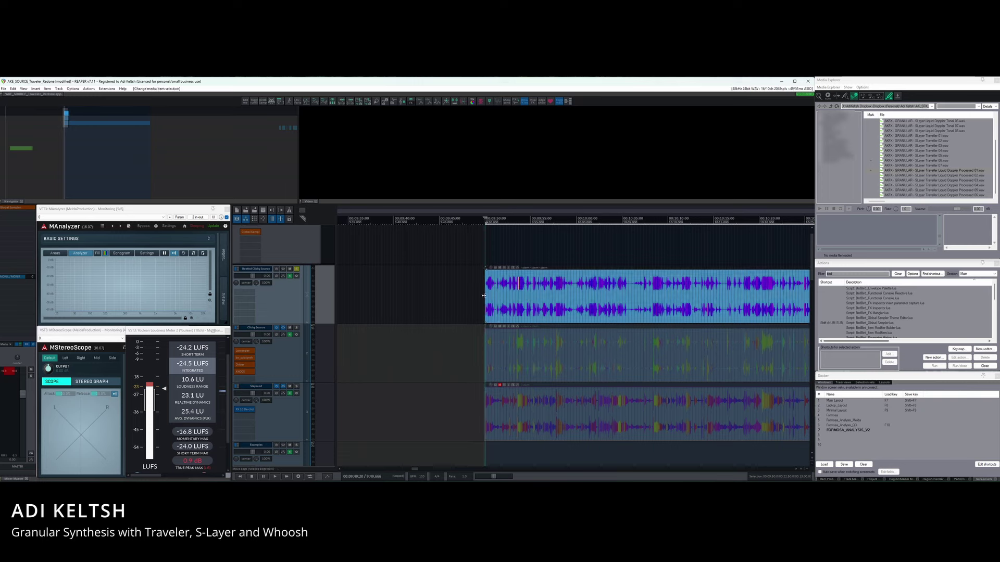
key(space)
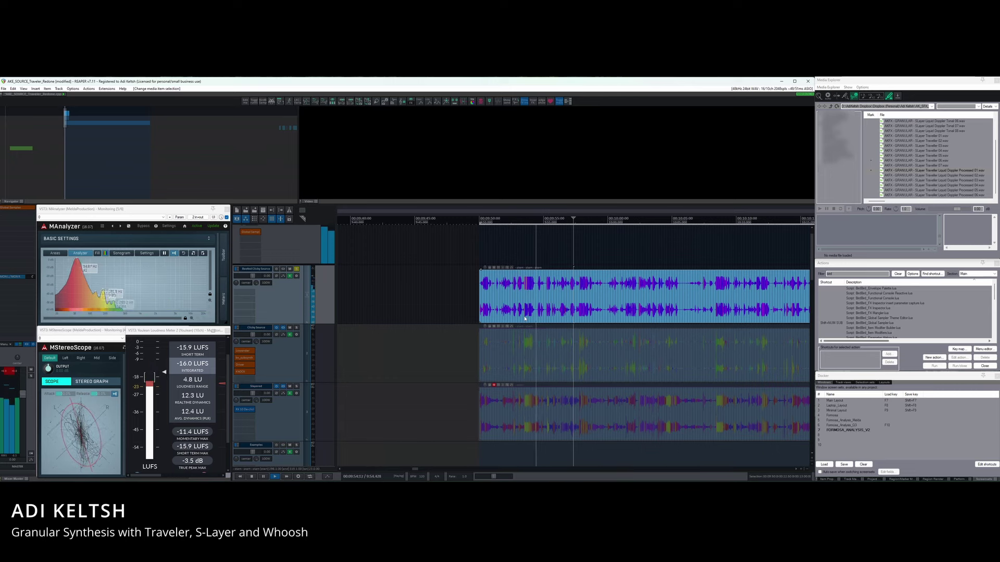
scroll(610, 307, down, 4)
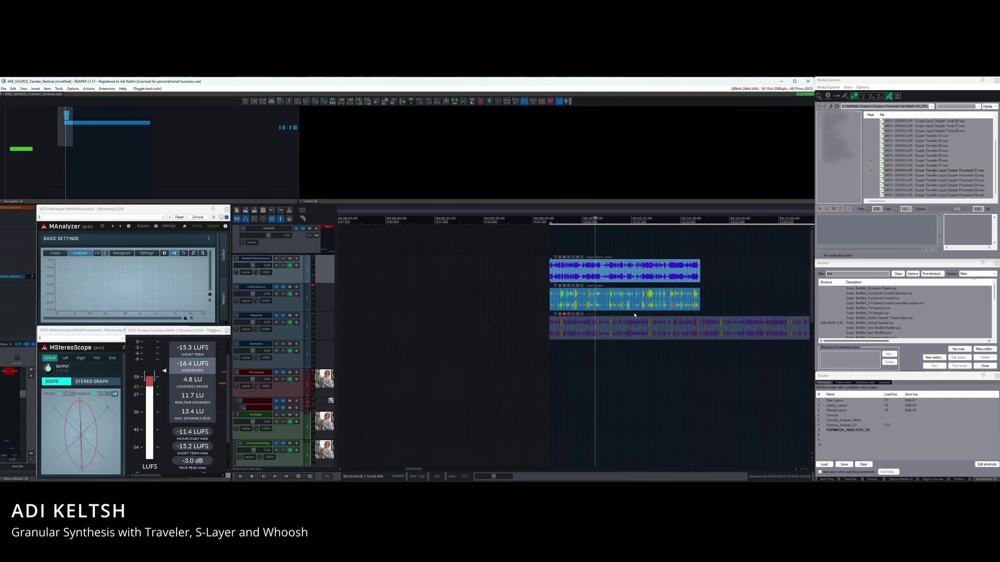
Stop playback, unsolo the track, and mute the two short clicky source clips.
scroll(640, 309, down, 2)
key(m)
scroll(628, 298, down, 10)
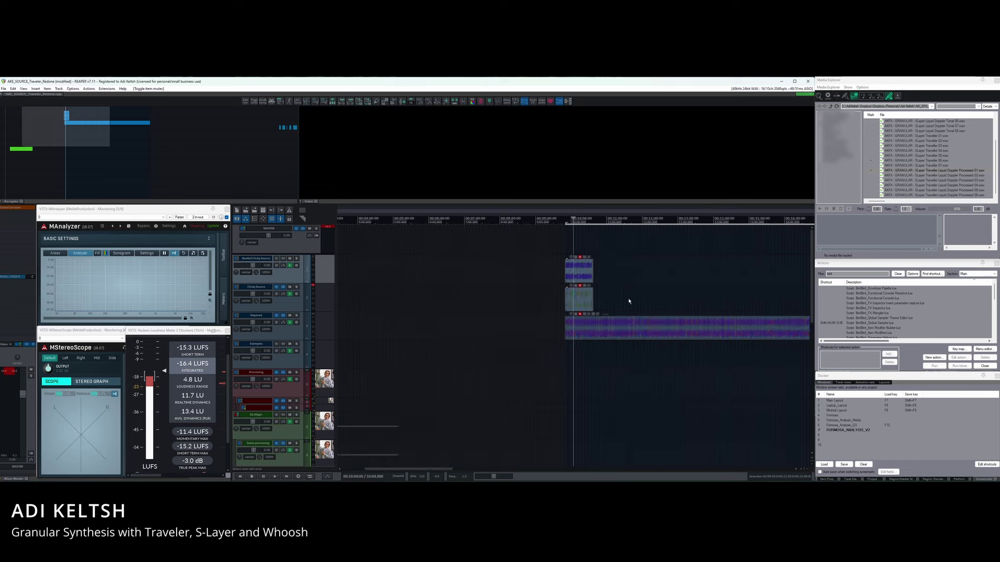
Place the edit cursor at the start of the multicoloured example clip just before the last, muted one.
scroll(613, 302, down, 4)
click(538, 282)
scroll(539, 300, up, 10)
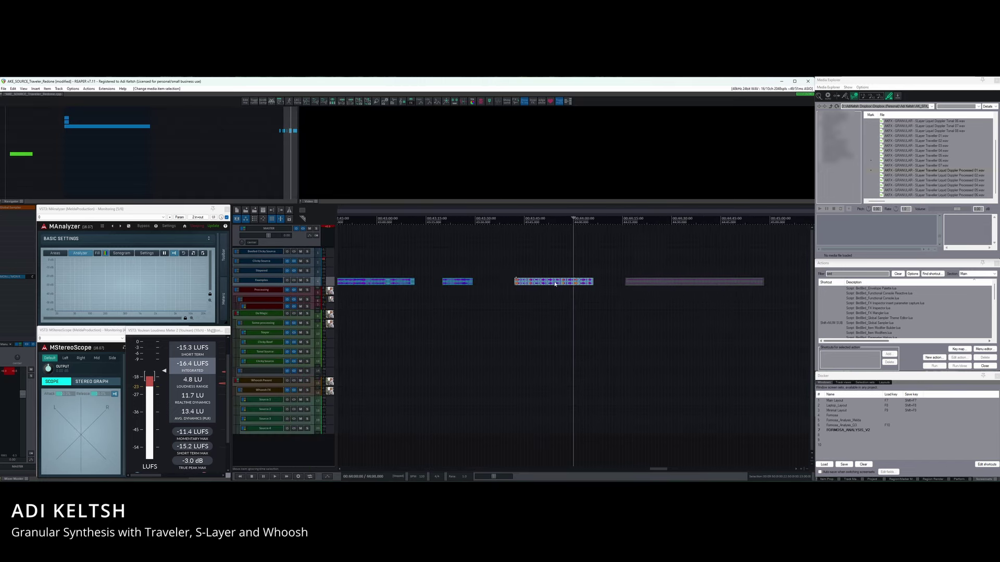
scroll(554, 285, up, 4)
click(512, 283)
scroll(391, 307, up, 2)
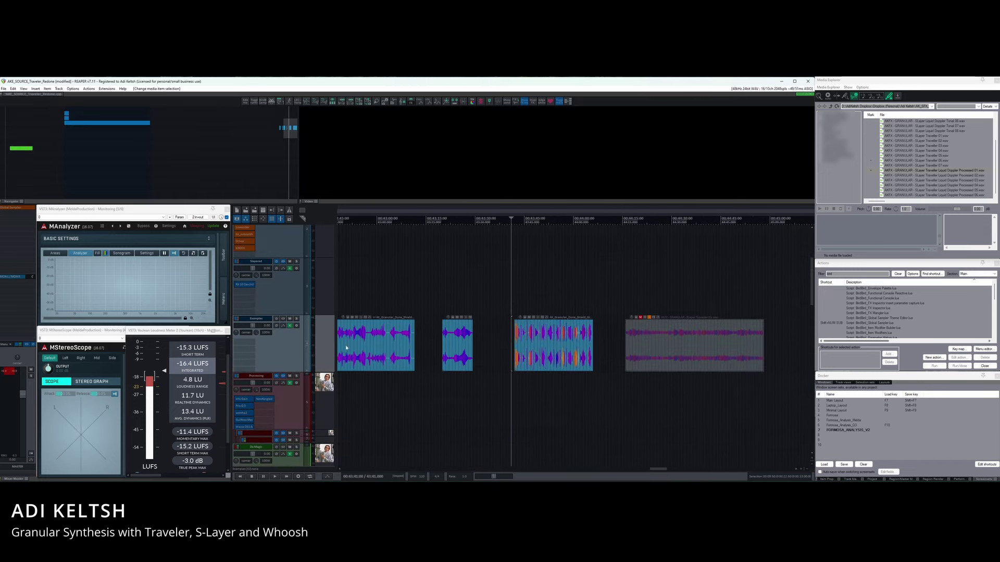
scroll(594, 371, up, 4)
click(625, 355)
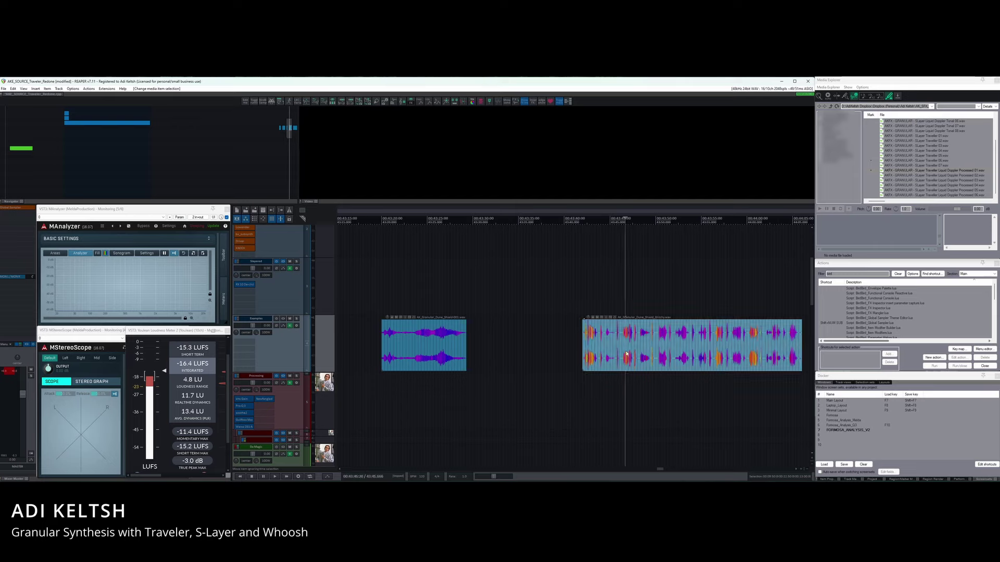
click(419, 347)
click(616, 356)
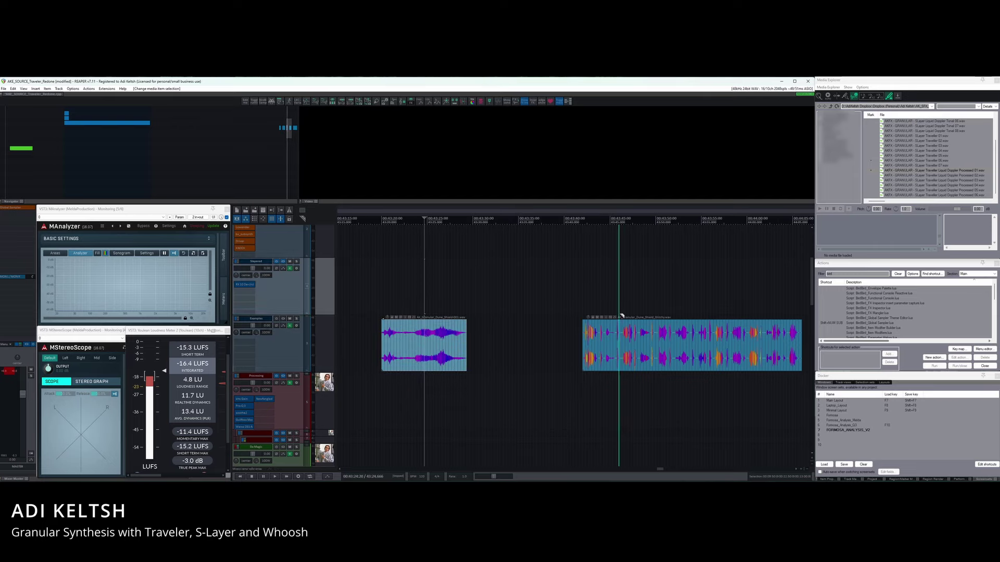
scroll(604, 354, up, 2)
click(516, 345)
Play the multicoloured example clip from its start, and stop playback.
key(space)
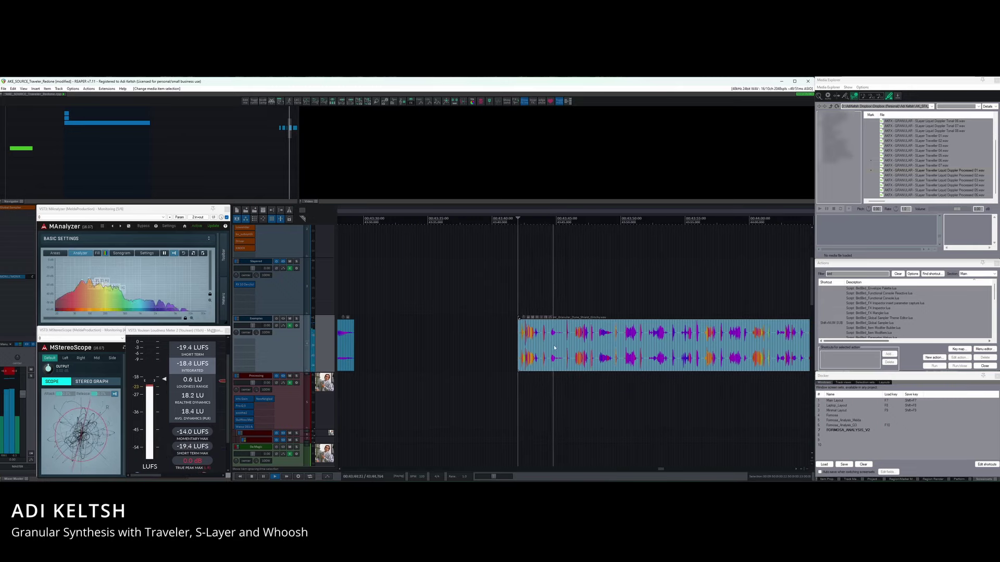
scroll(566, 347, down, 2)
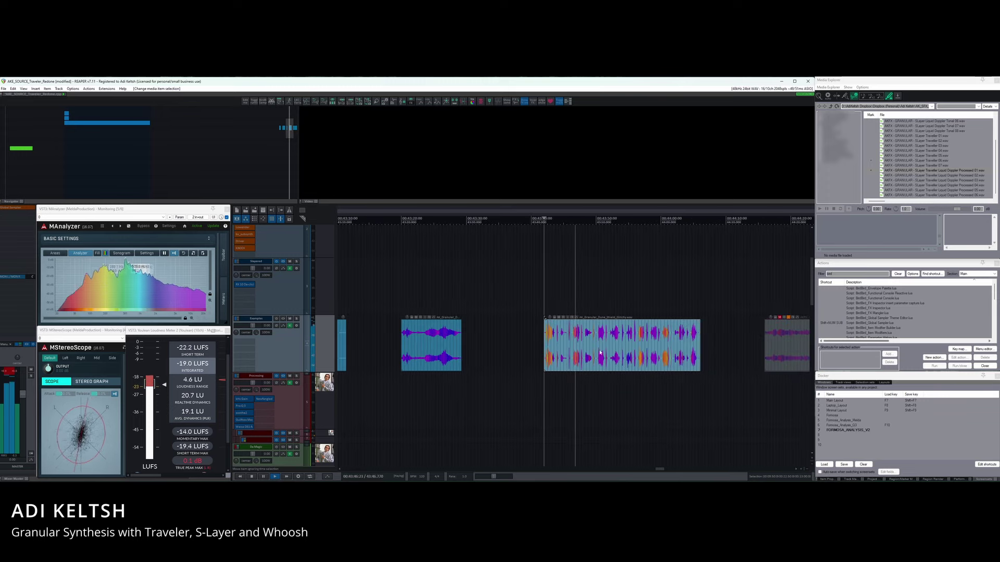
scroll(578, 348, up, 2)
scroll(598, 353, down, 2)
scroll(598, 353, down, 2)
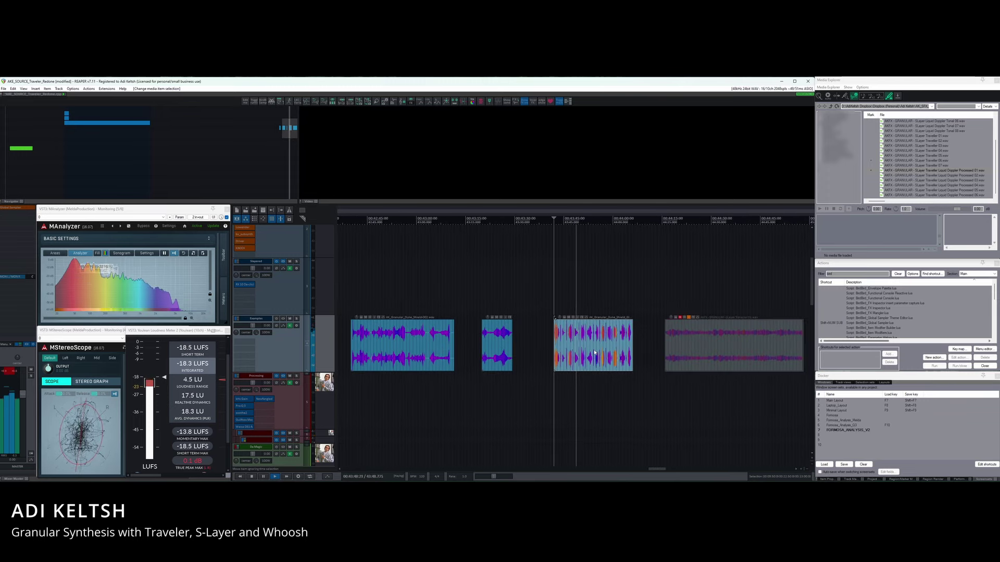
scroll(594, 352, up, 2)
key(space)
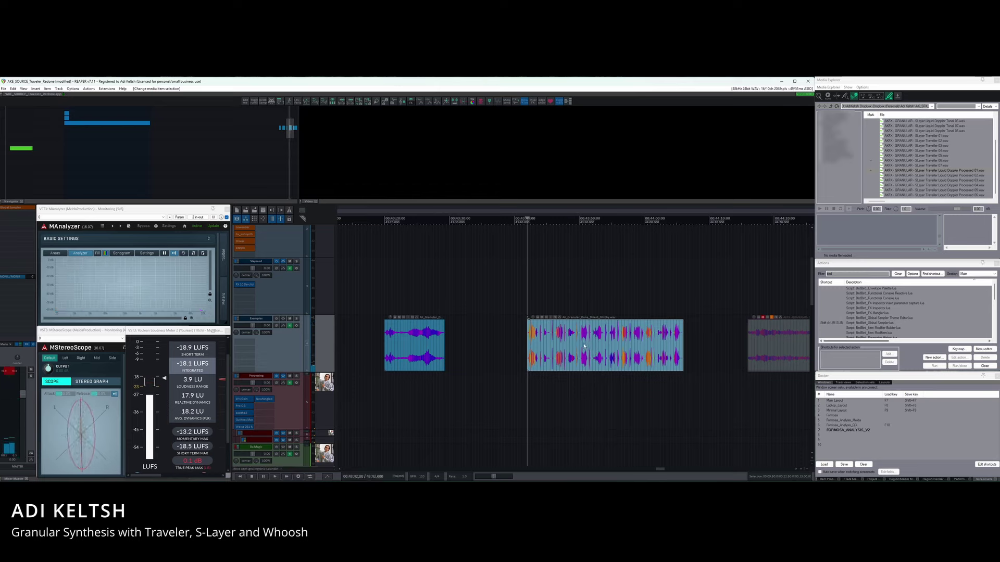
Mute the example clips that are still active.
scroll(593, 353, down, 3)
scroll(505, 356, up, 1)
shift+click(506, 355)
key(m)
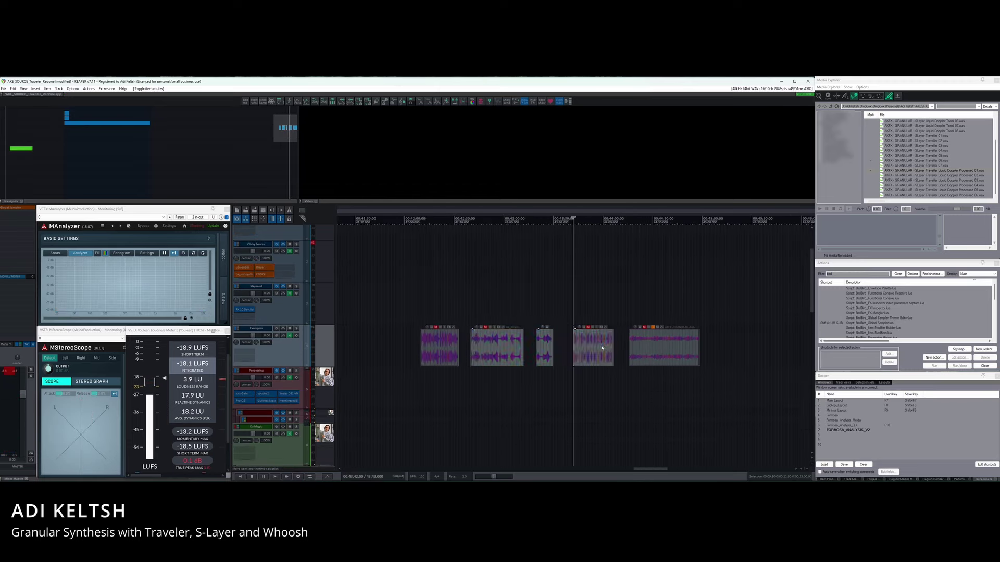
Look through the green track group and its green clip, placing the edit cursor near the clip's start.
scroll(538, 353, down, 4)
scroll(526, 298, down, 6)
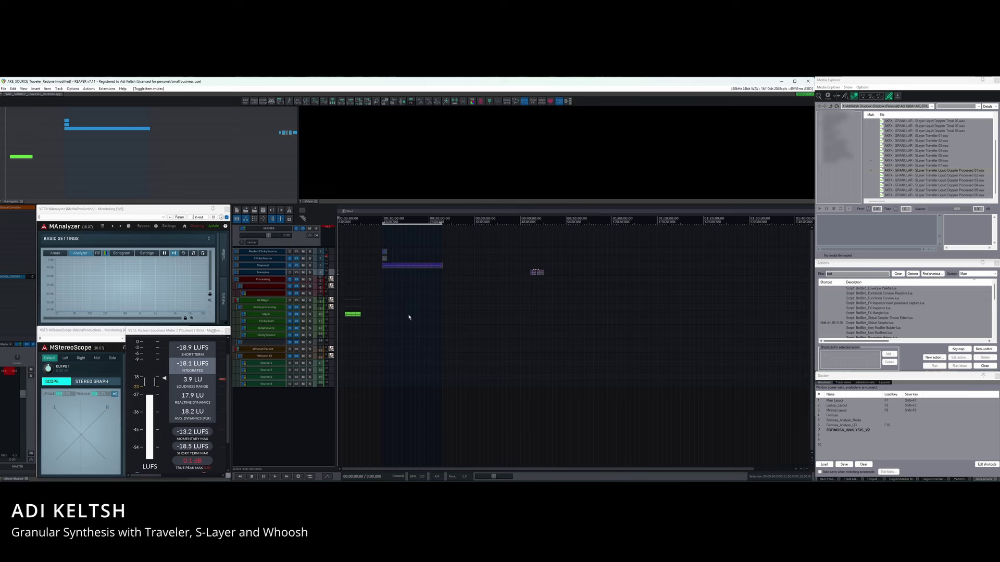
scroll(408, 317, up, 7)
click(391, 331)
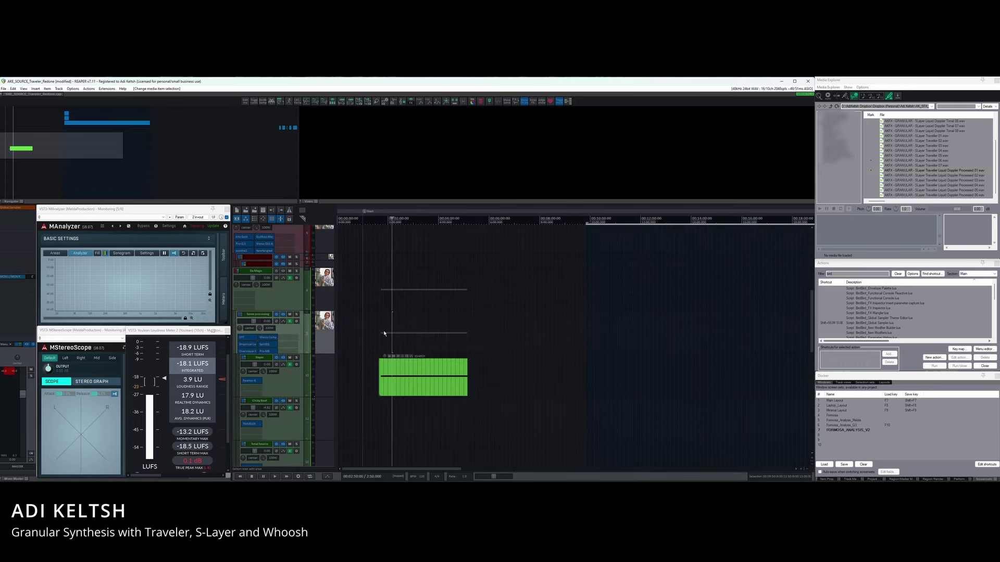
scroll(291, 365, up, 2)
scroll(293, 375, down, 3)
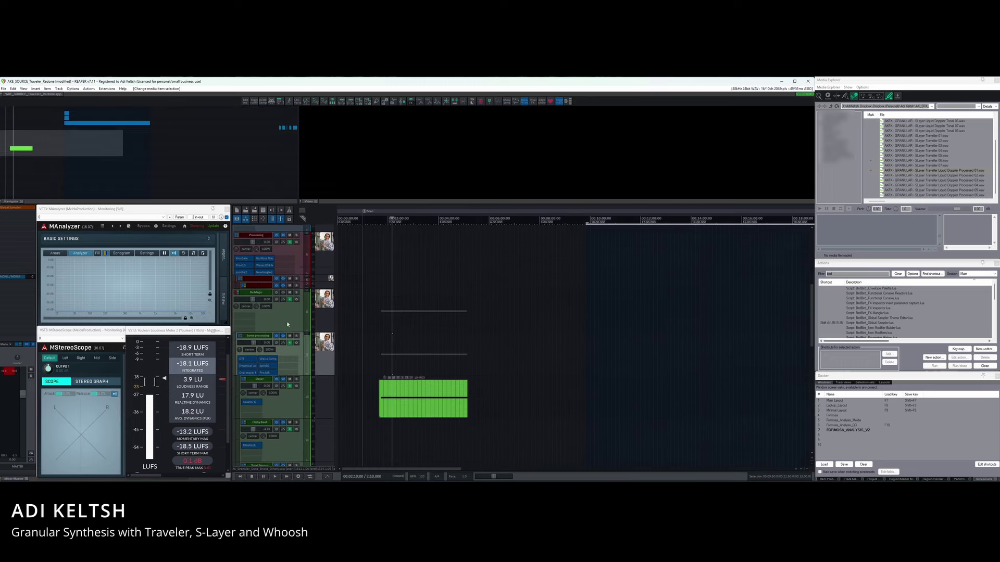
scroll(292, 380, down, 4)
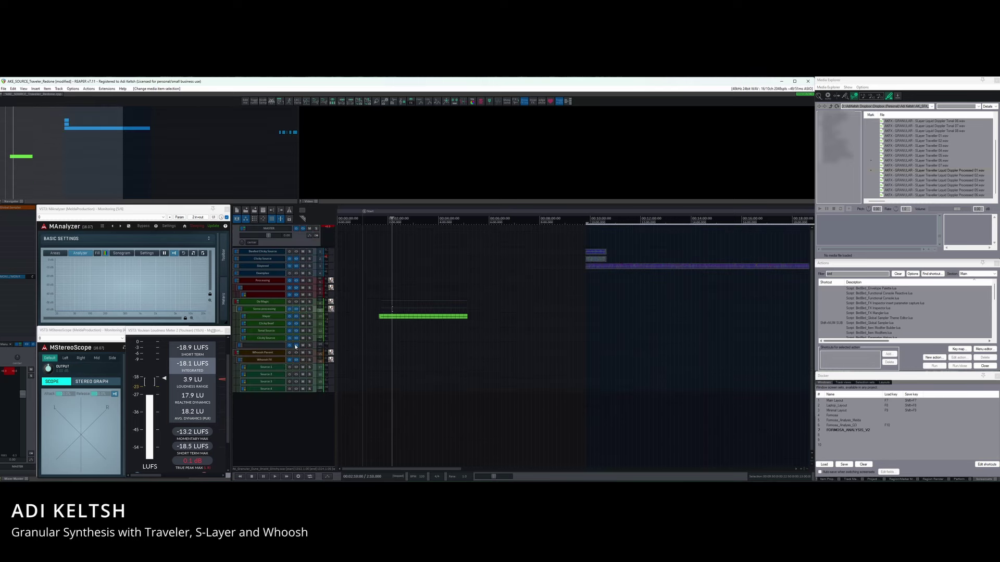
scroll(390, 366, down, 3)
scroll(401, 344, up, 7)
scroll(305, 296, up, 2)
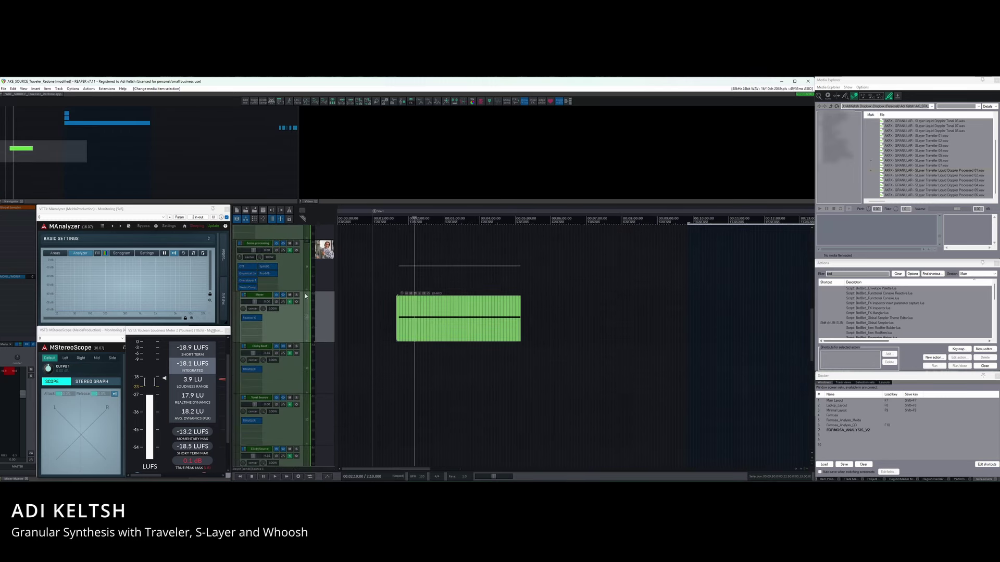
Solo the Clicky Source track in the green track group and open its Traveler plug-in.
click(301, 360)
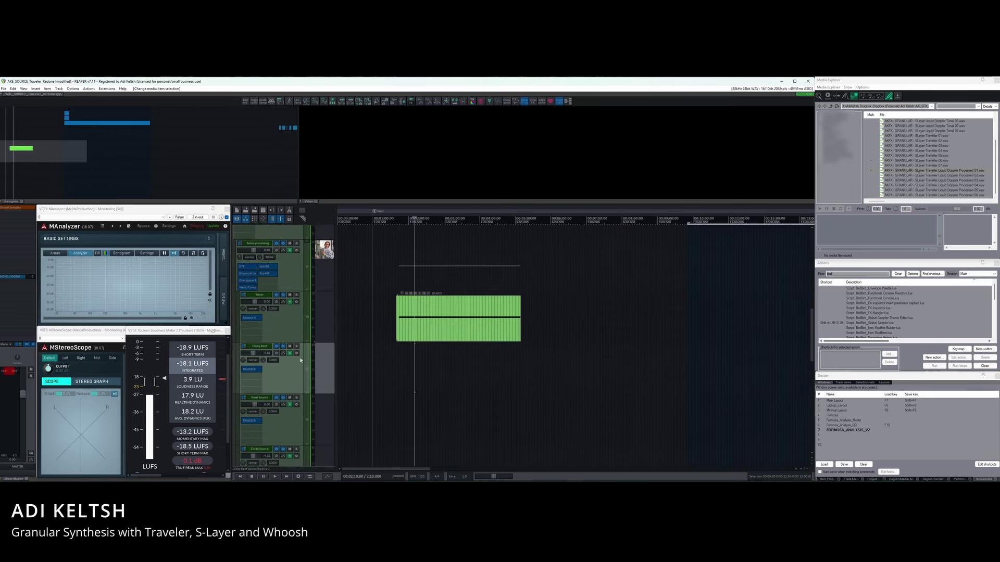
scroll(301, 366, down, 1)
click(295, 420)
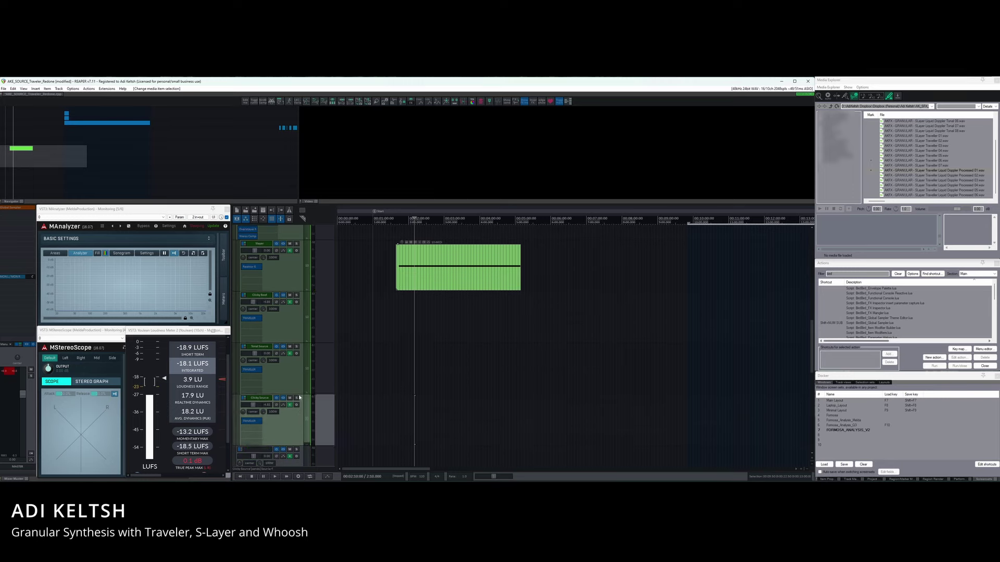
click(296, 398)
scroll(288, 392, down, 1)
click(255, 420)
Place the edit cursor just after the green clip's start and move the Traveler window clear of the arrangement.
scroll(304, 292, up, 1)
click(420, 316)
click(401, 422)
scroll(279, 313, up, 1)
scroll(279, 313, up, 5)
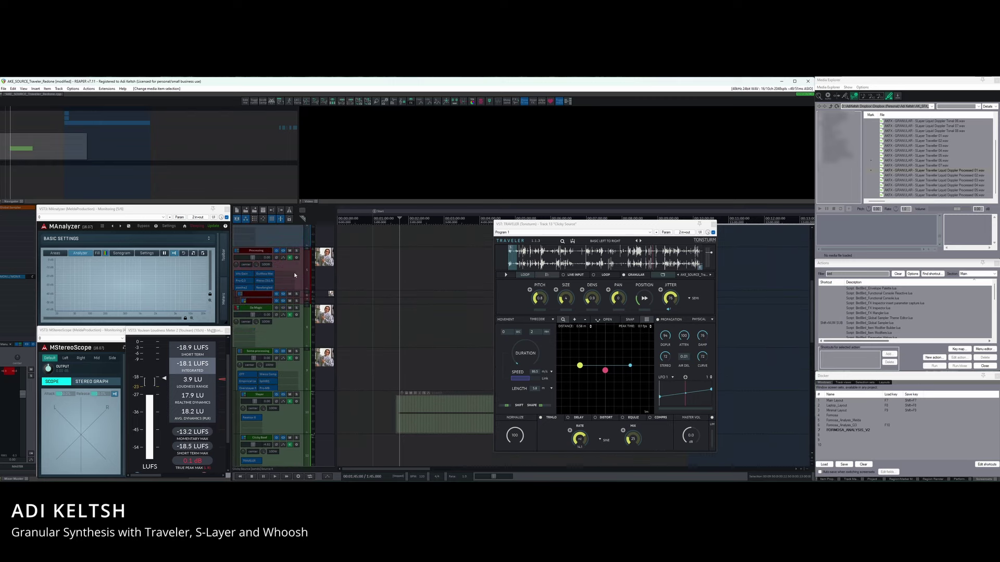
drag(576, 223, 771, 192)
Check the clicky source clips in the arrangement, and start playback to audition Traveler on the soloed Clicky Source track.
scroll(647, 304, down, 5)
drag(415, 335, 398, 351)
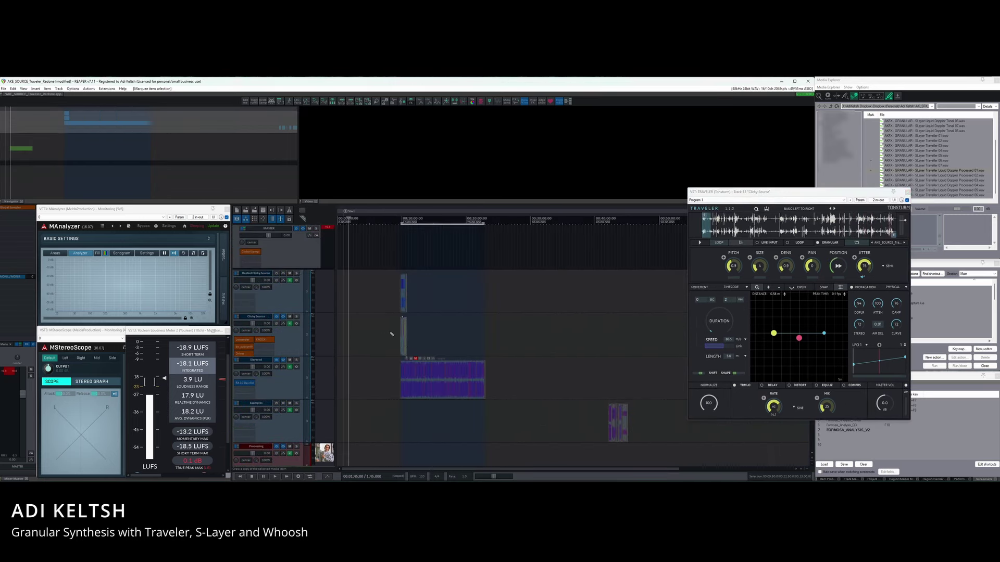
scroll(388, 333, down, 6)
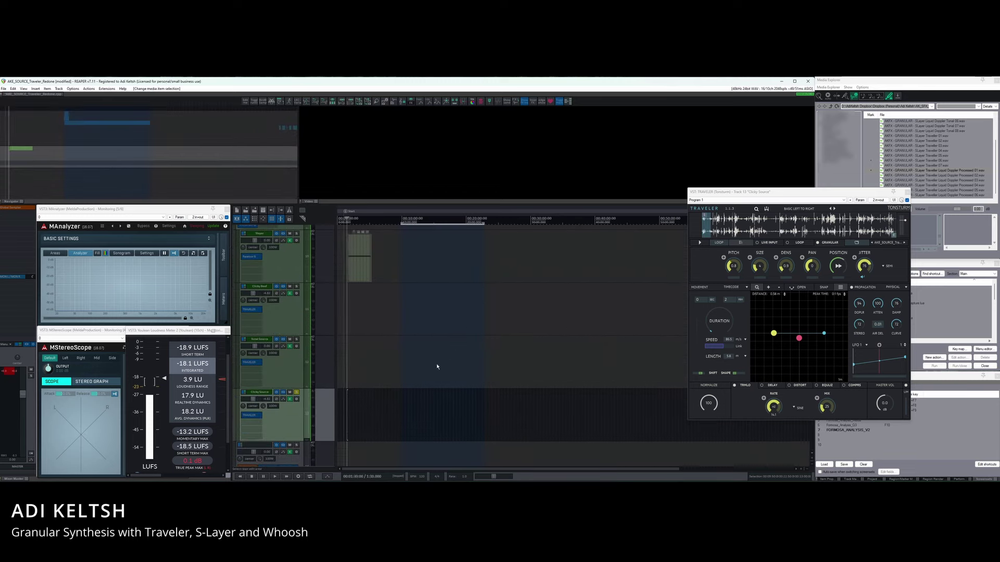
scroll(395, 396, up, 4)
key(space)
scroll(295, 290, down, 3)
scroll(301, 291, down, 2)
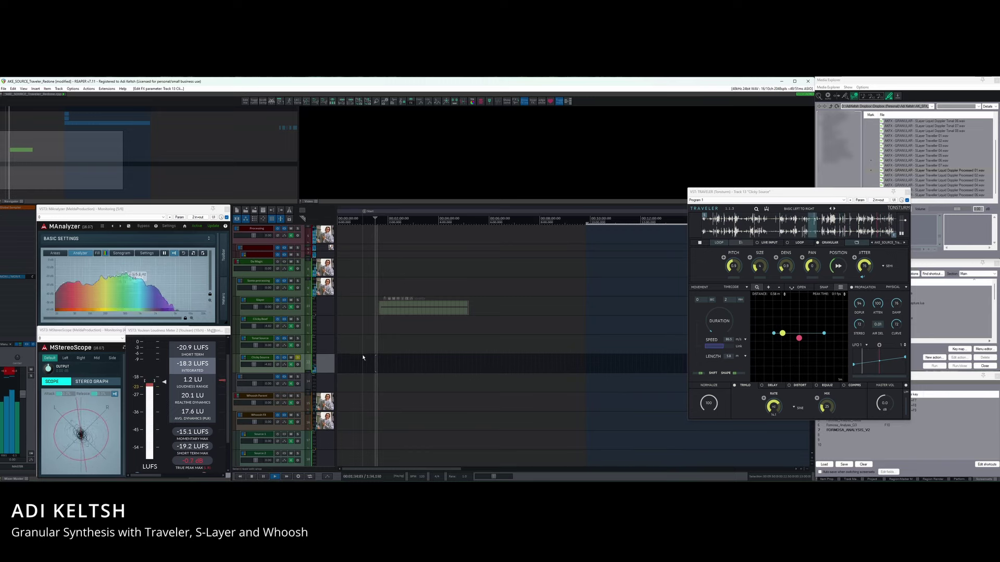
scroll(407, 367, up, 2)
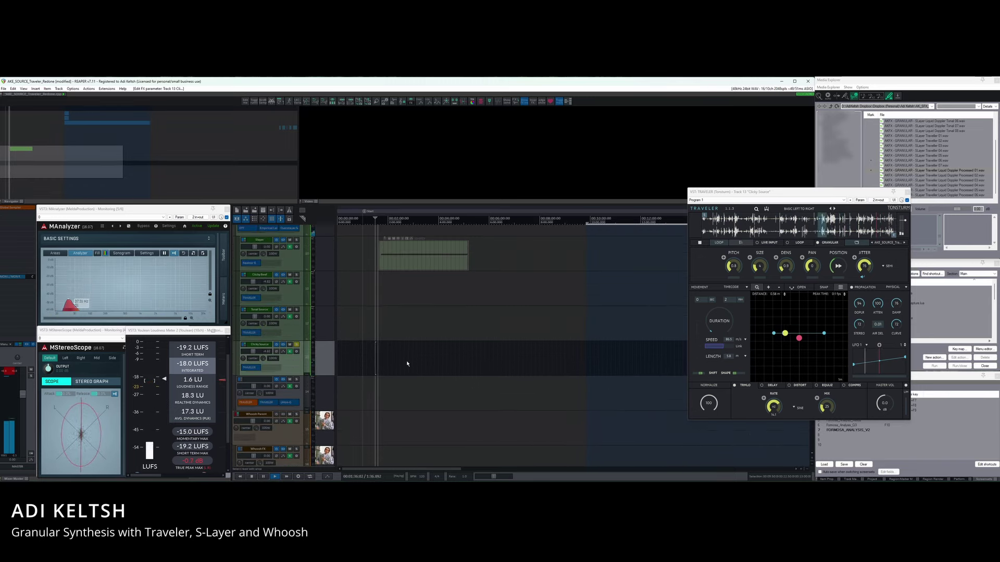
Solo the clicky track directly below the Slayer track, open its Traveler plug-in to audition it, and stop playback.
scroll(407, 367, up, 2)
scroll(279, 364, up, 1)
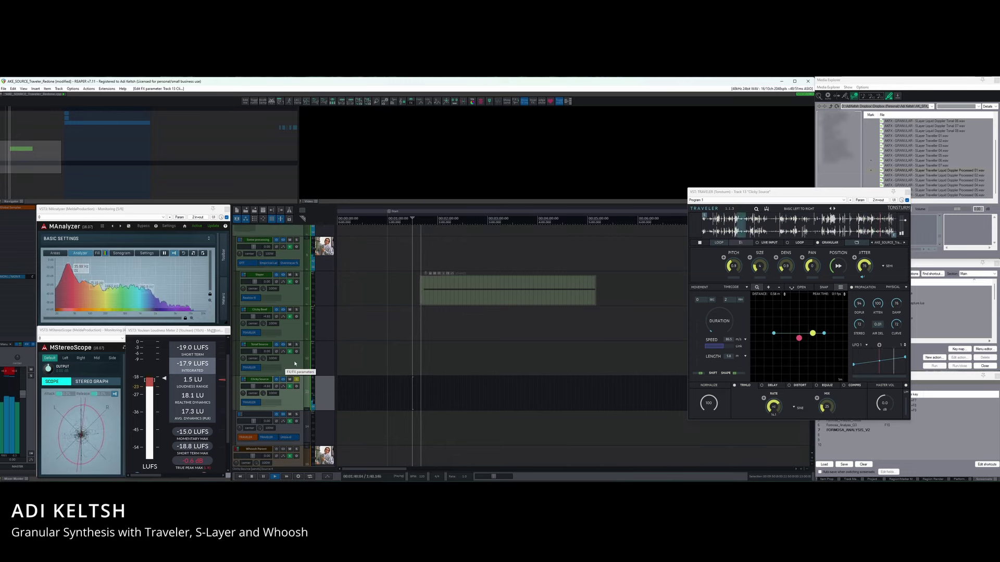
click(296, 310)
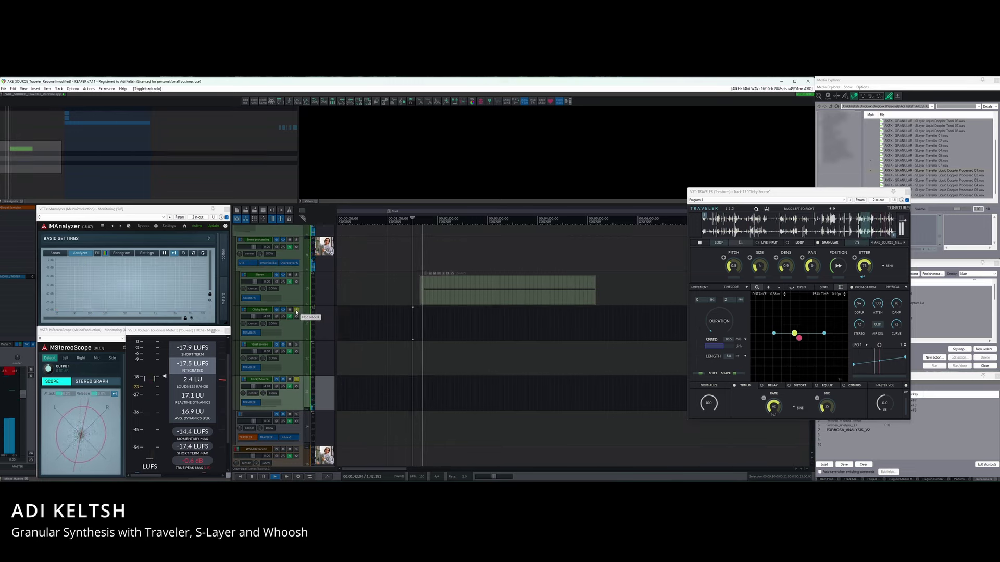
click(249, 333)
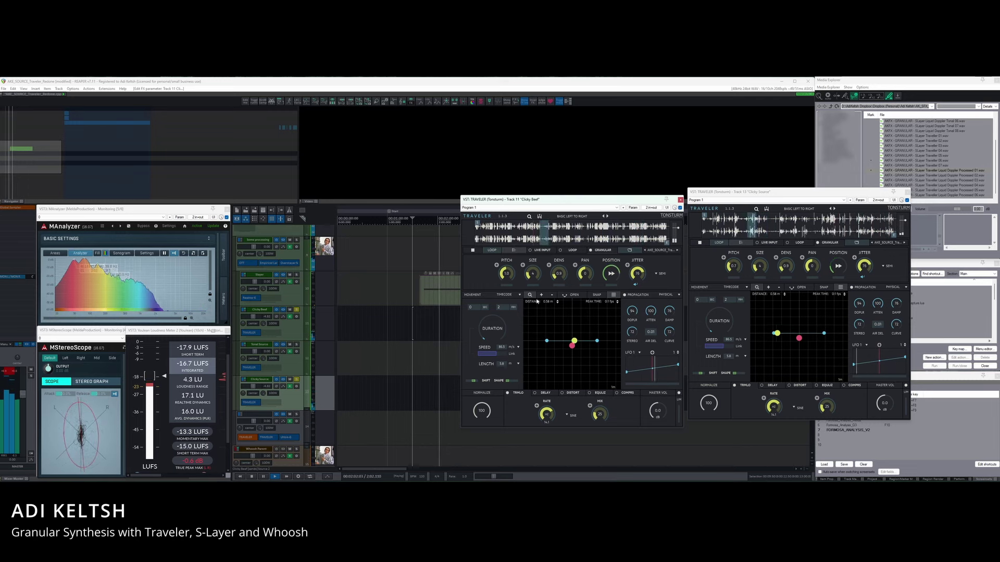
key(space)
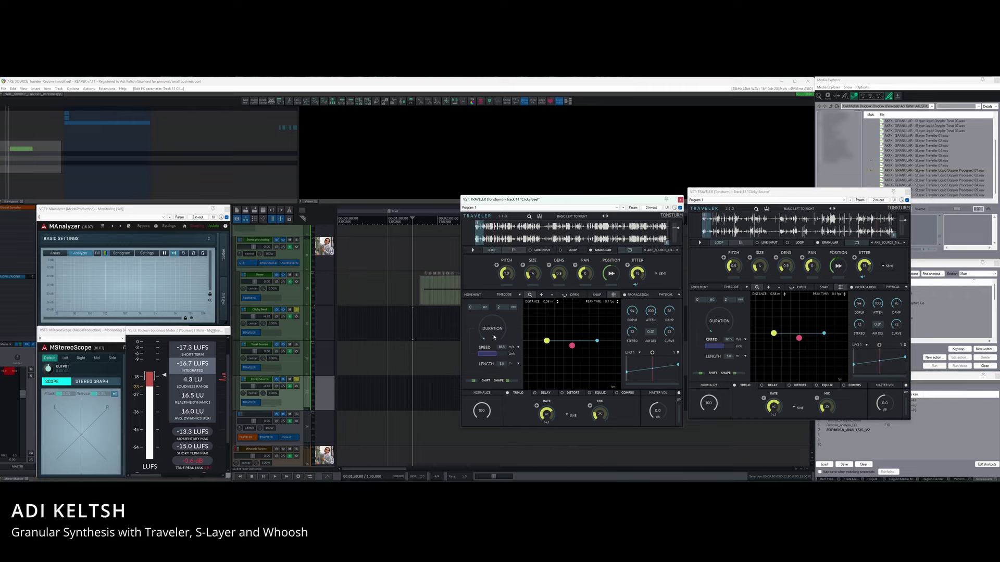
Review the LFO modulation settings for Traveler's Grain Position Offset, and check the options for the Jitter control.
key(alt+m)
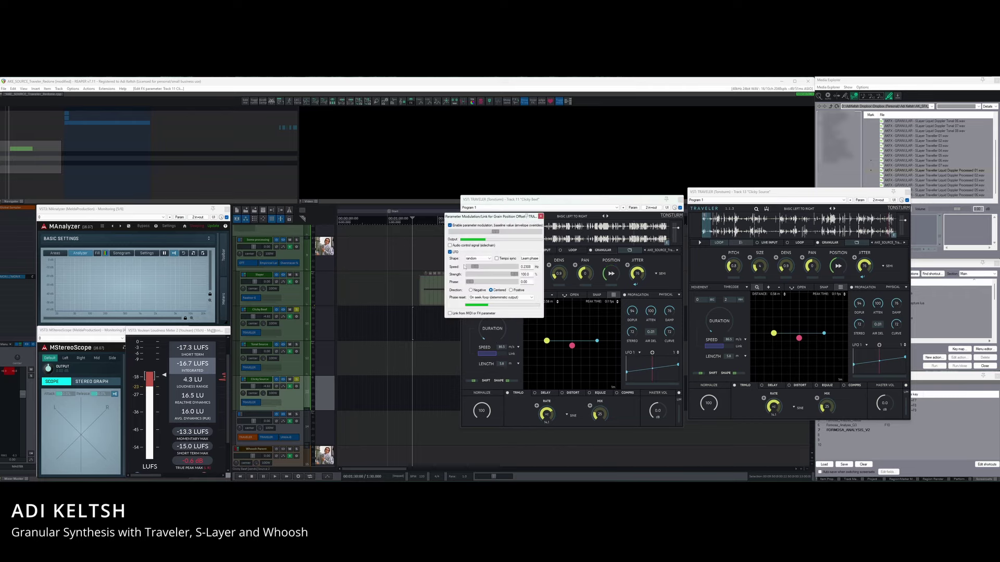
drag(488, 216, 421, 234)
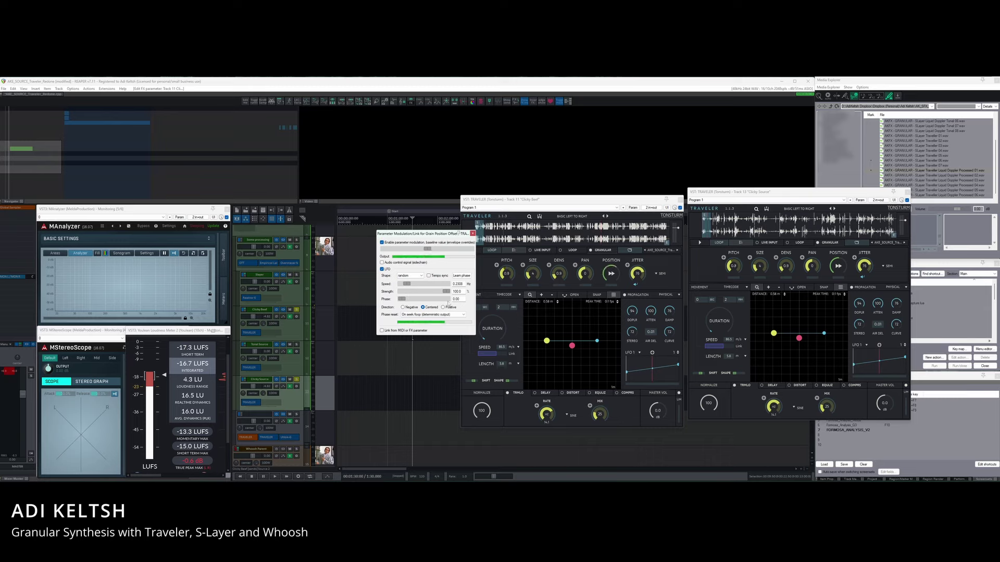
click(473, 233)
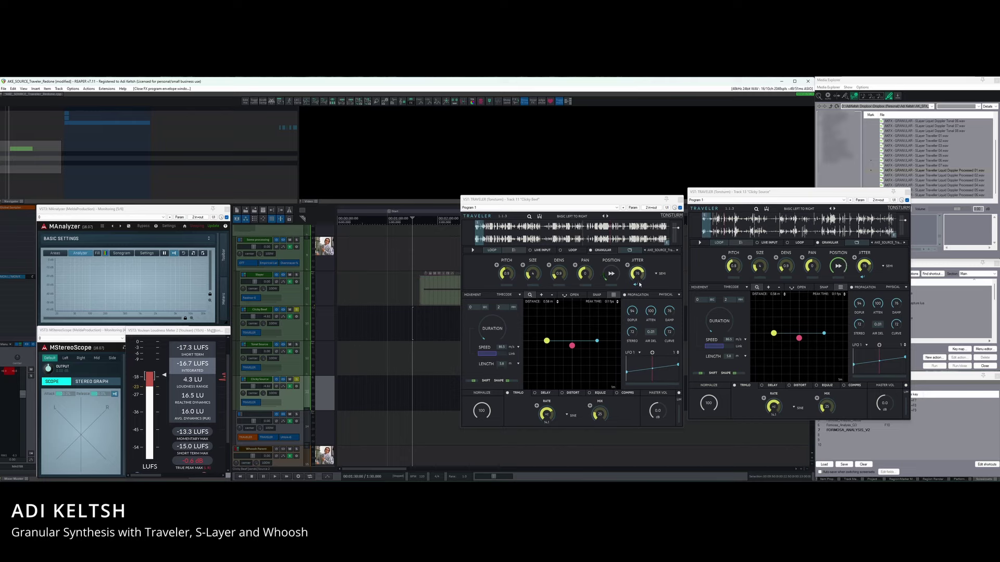
click(663, 274)
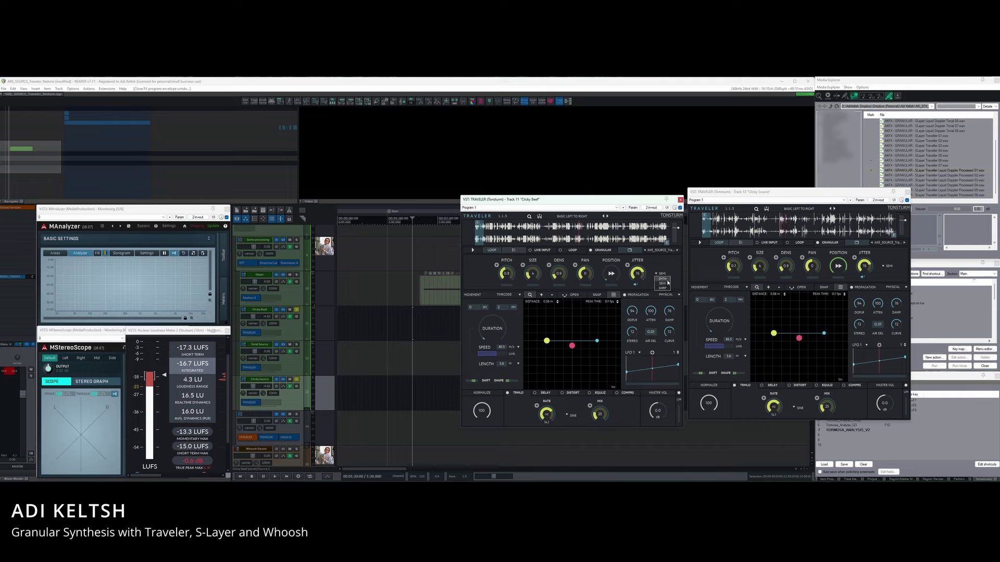
click(662, 283)
Clear the solos on the clicky tracks and close both Traveler windows.
scroll(369, 361, down, 5)
click(366, 326)
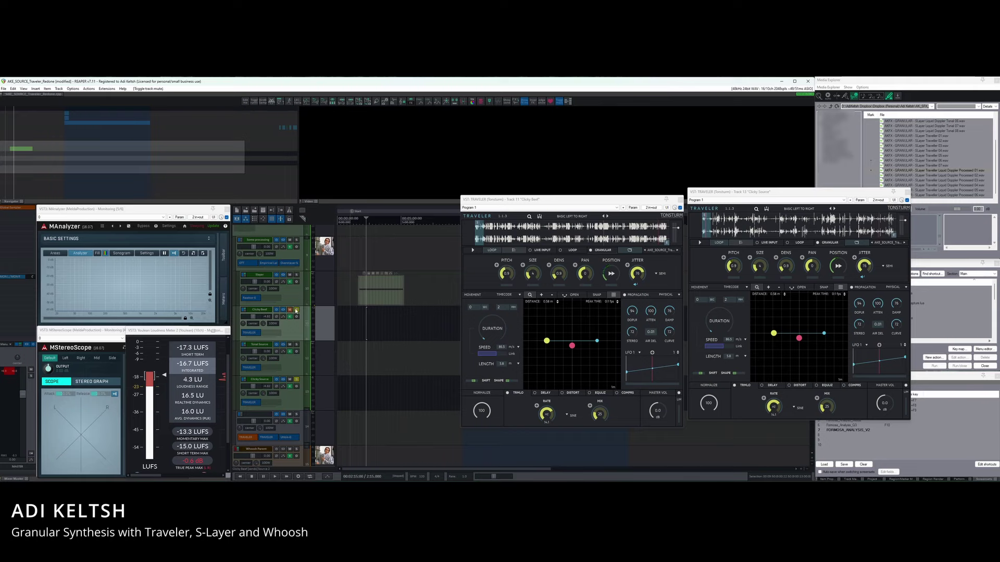
click(294, 310)
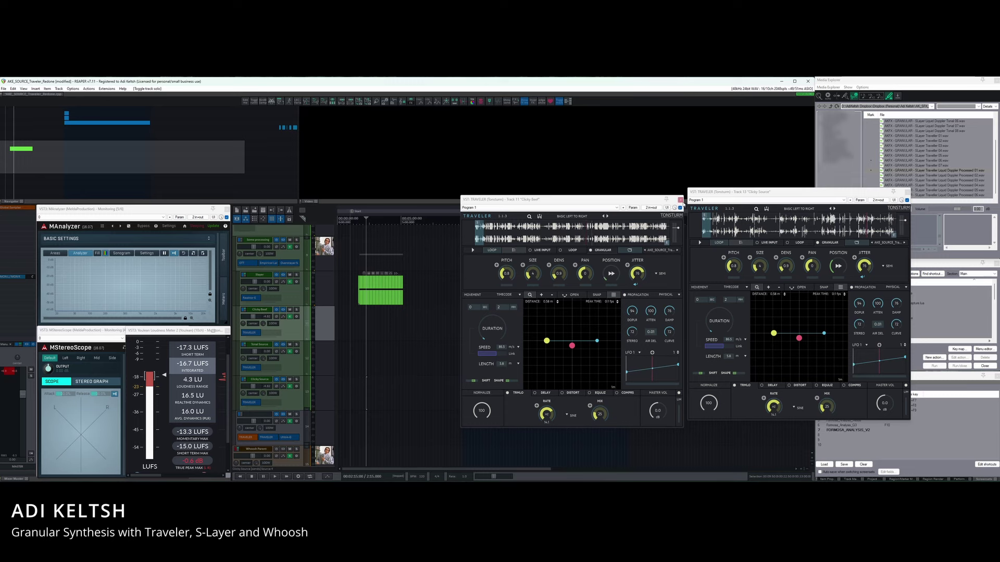
click(680, 200)
click(908, 192)
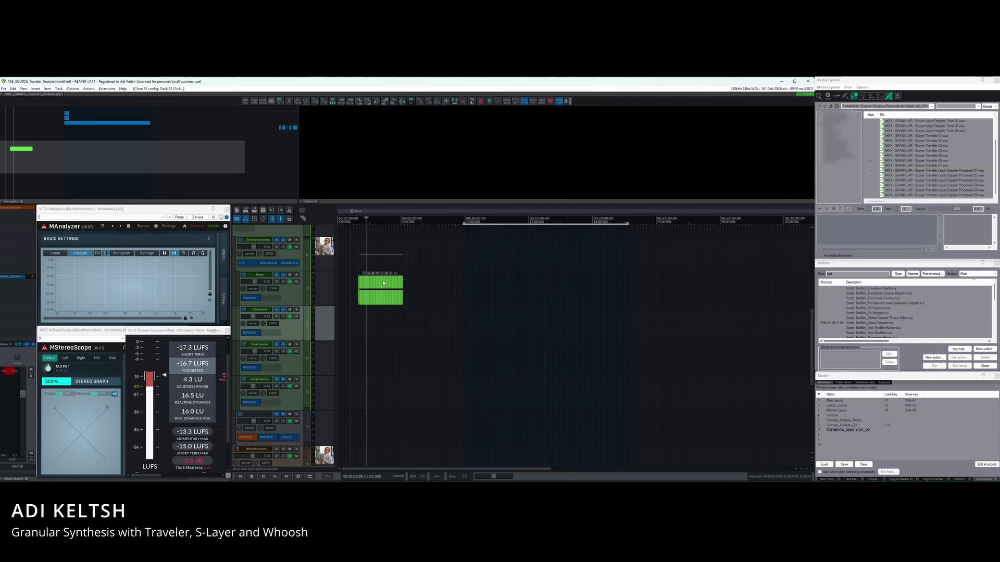
Open S-Layer in Reaktor on the Slayer track and widen the sample list's Name column to check the loaded granular samples.
click(258, 295)
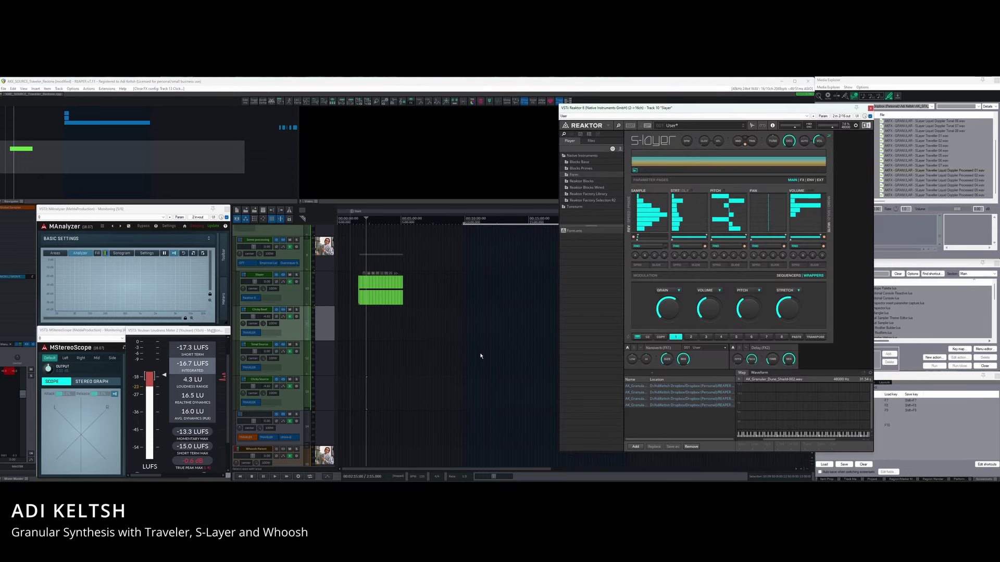
click(634, 386)
click(636, 393)
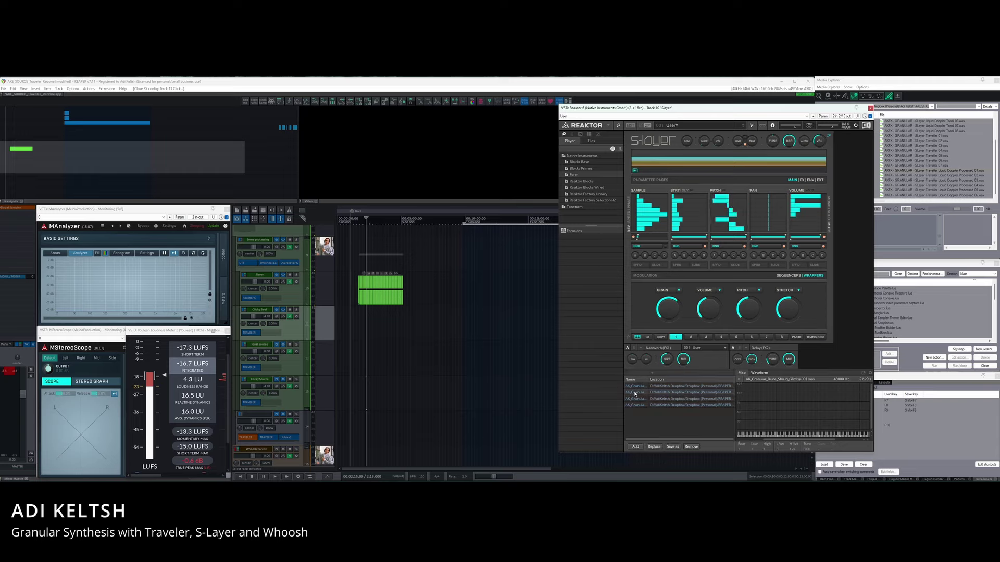
click(635, 399)
click(635, 405)
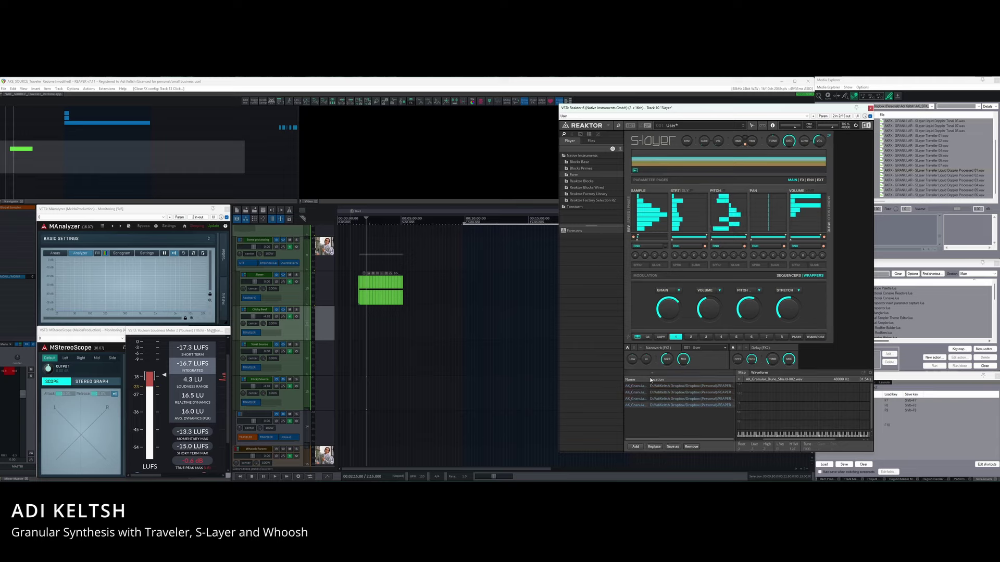
drag(647, 379, 679, 379)
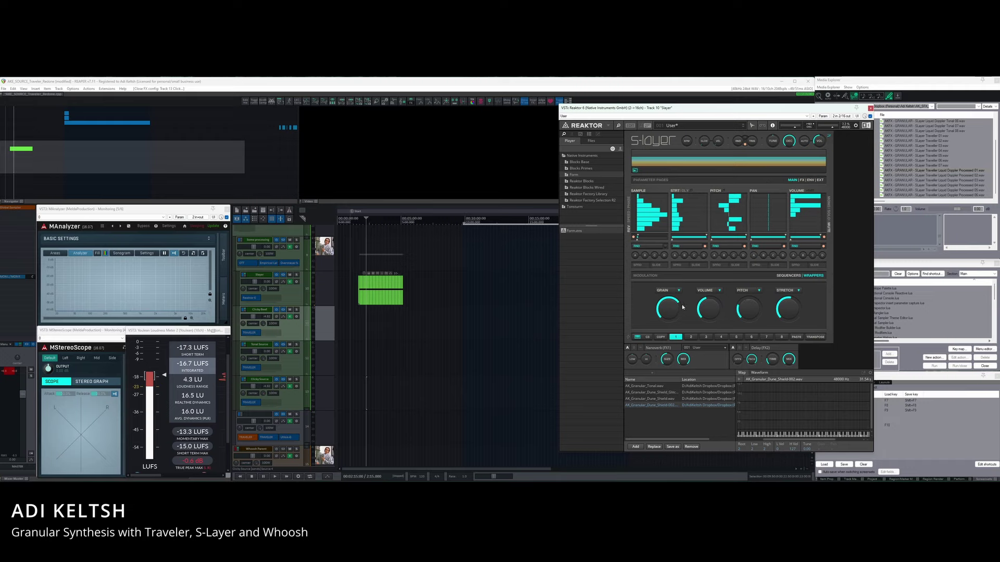
Examine the grain, stretch and filter settings on S-Layer's FX parameter page, and return to the Main page.
click(802, 180)
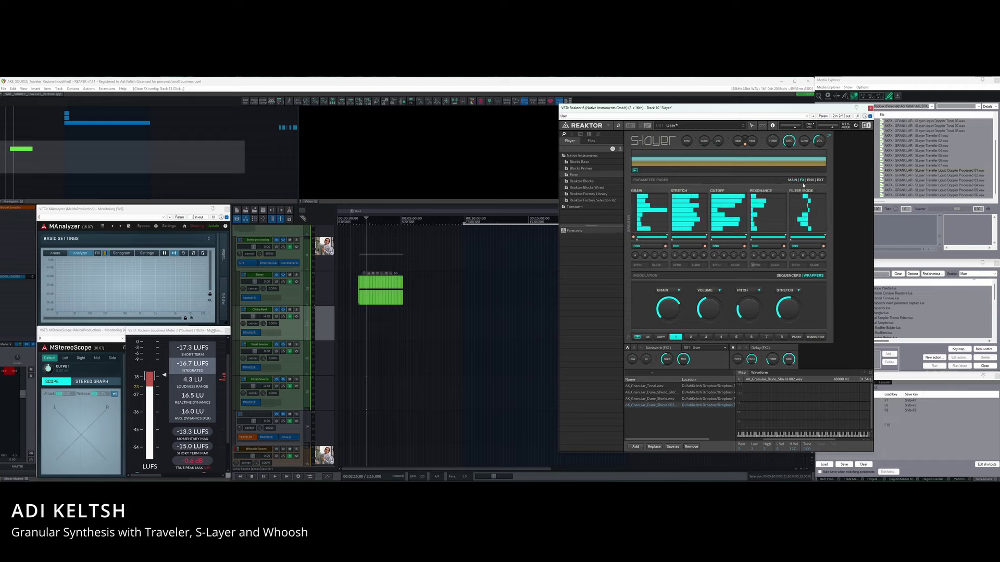
drag(647, 227, 647, 210)
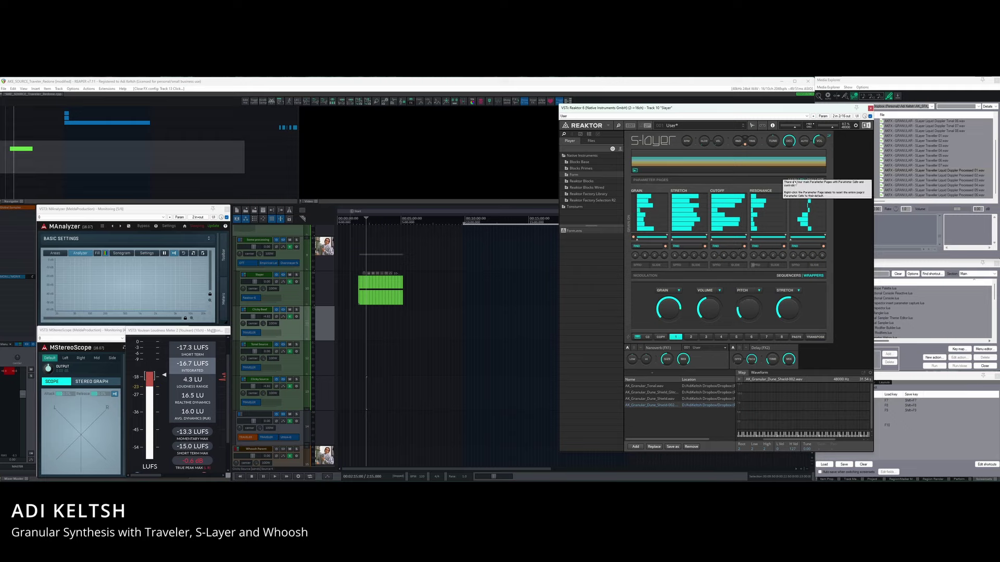
click(793, 181)
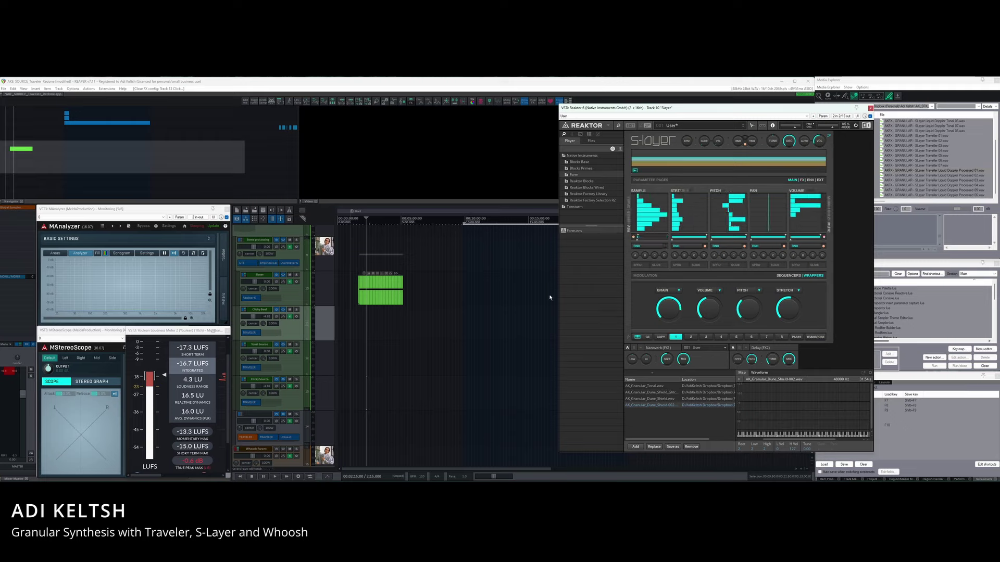
Solo the Slayer track and start playback to audition S-Layer on its green clip.
click(377, 298)
click(297, 275)
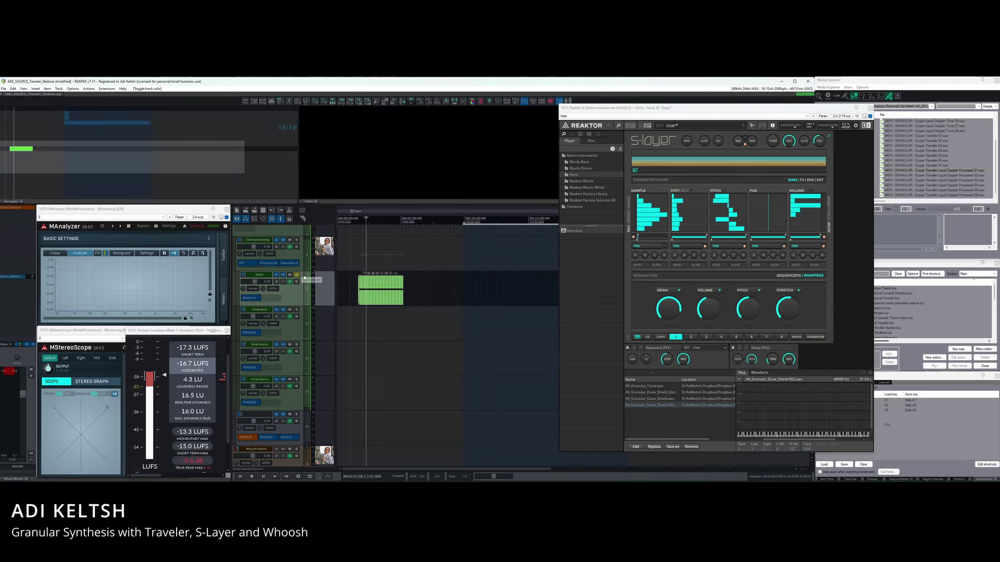
key(space)
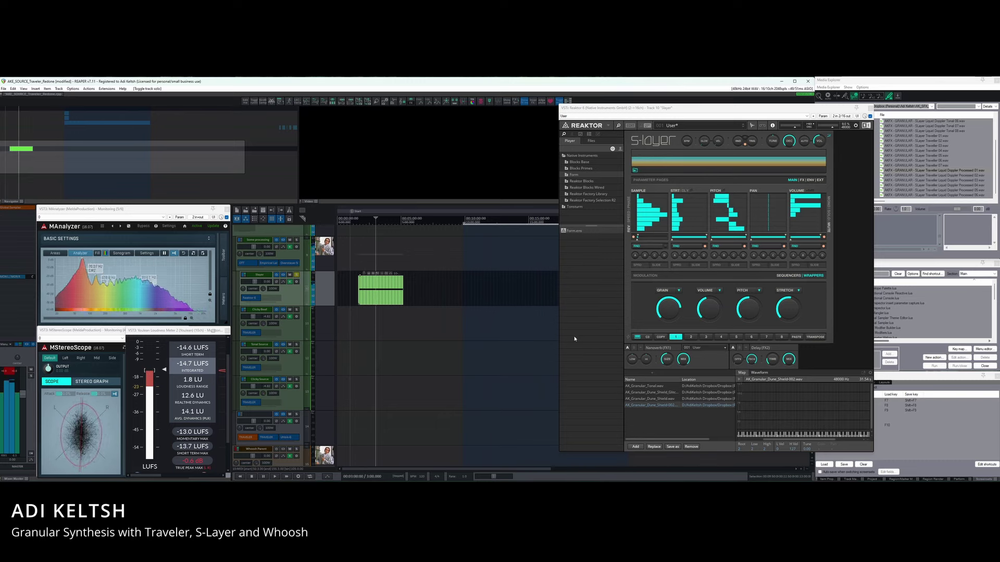
Step through the samples loaded in S-Layer and view the waveform of each one.
click(658, 398)
click(659, 405)
click(665, 398)
click(659, 386)
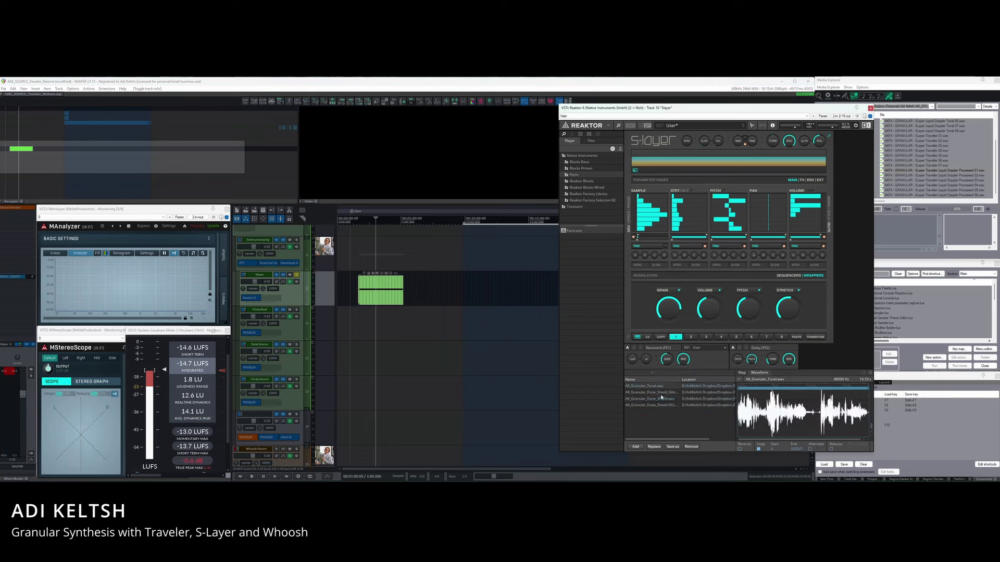
key(Down)
key(Down)
key(Down)
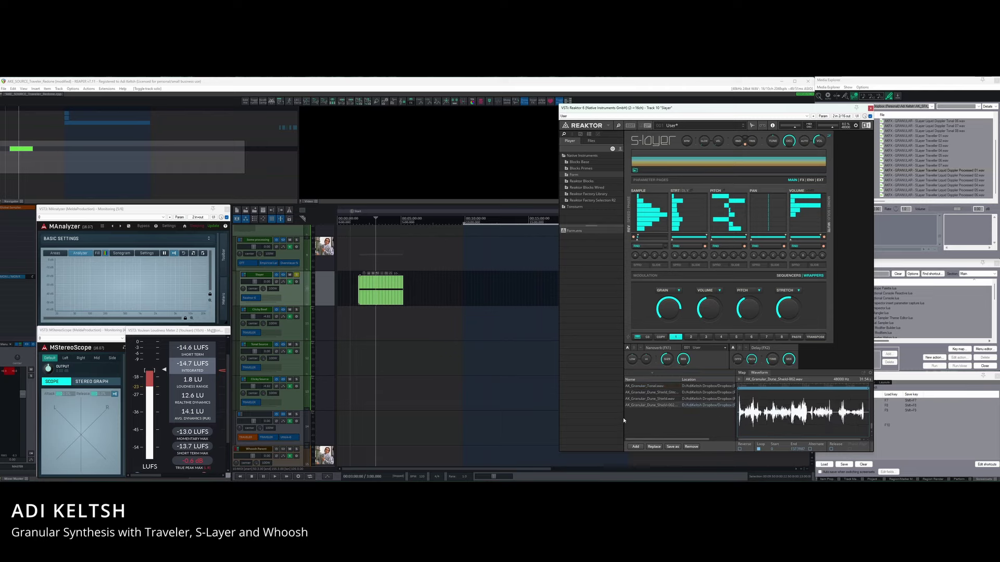
Unsolo the Slayer track, and open the Traveler plug-in on the soloed track 14 below Clicky Source.
click(373, 303)
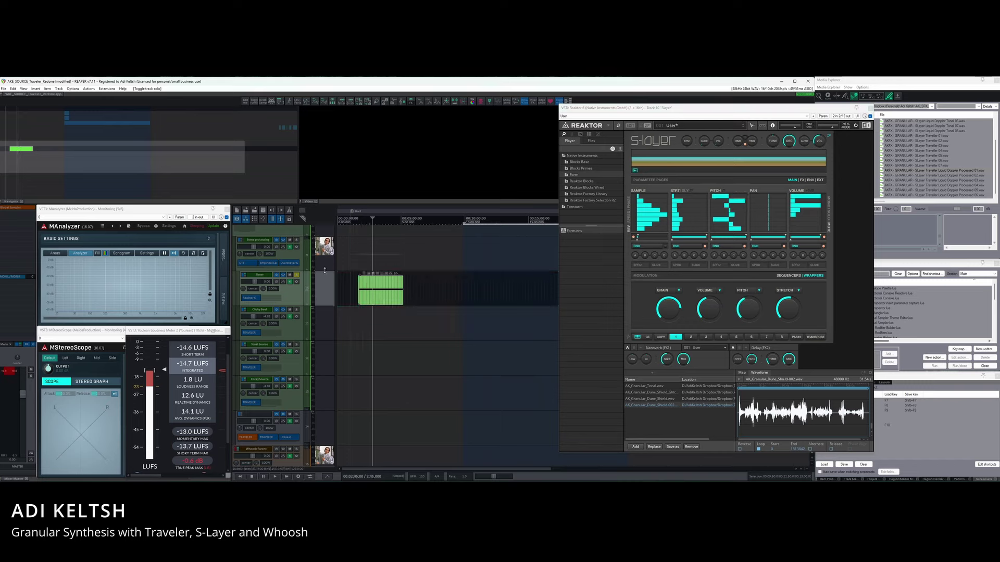
click(295, 275)
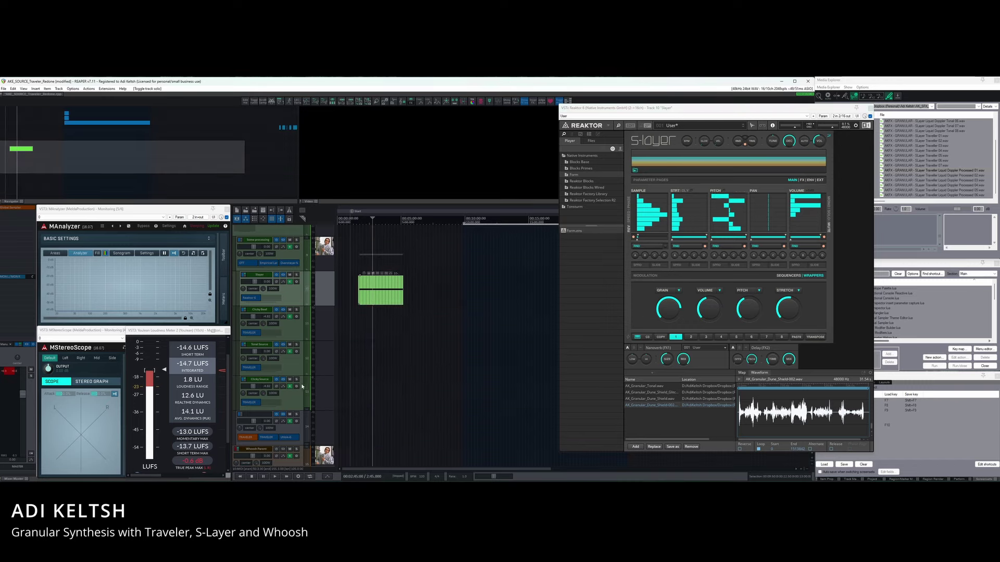
scroll(255, 438, down, 2)
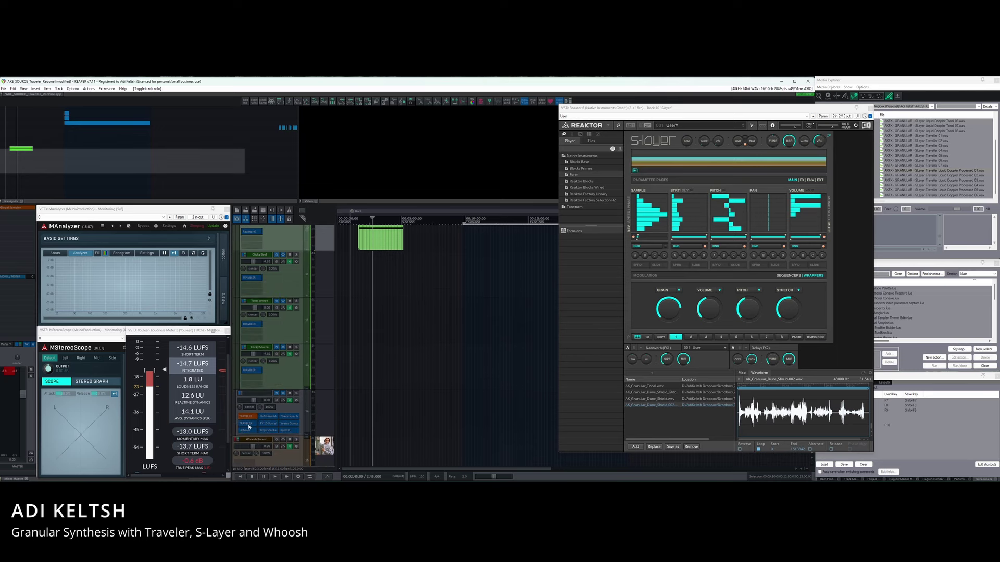
click(249, 426)
click(365, 397)
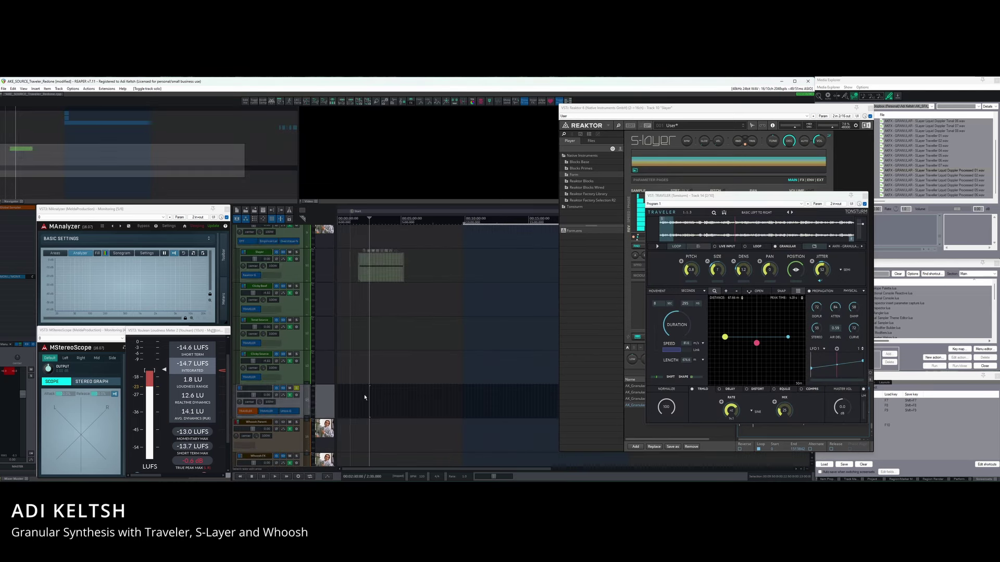
Place the edit cursor just before the green clip and play back track 14 to audition its Traveler plug-in.
click(363, 398)
key(space)
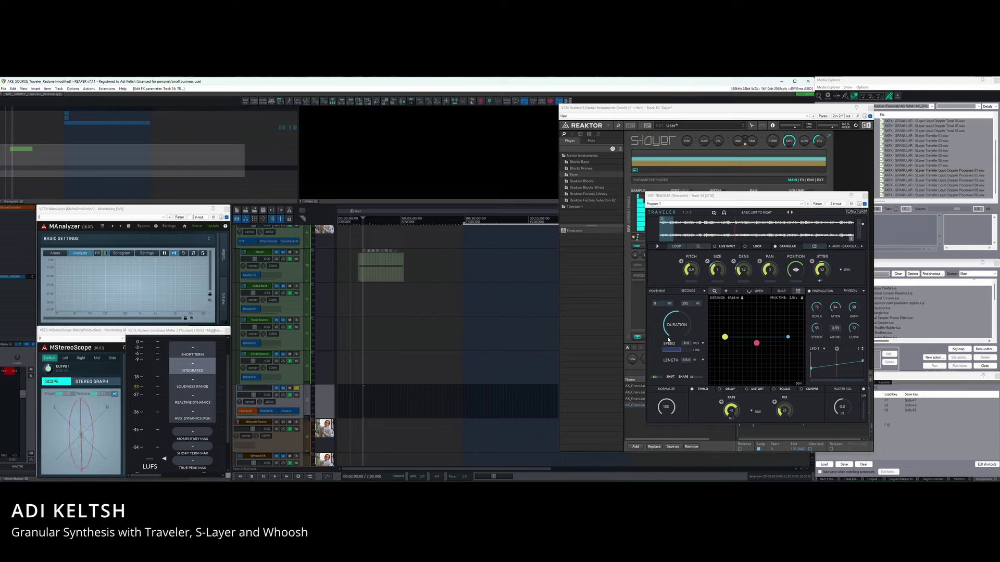
click(359, 410)
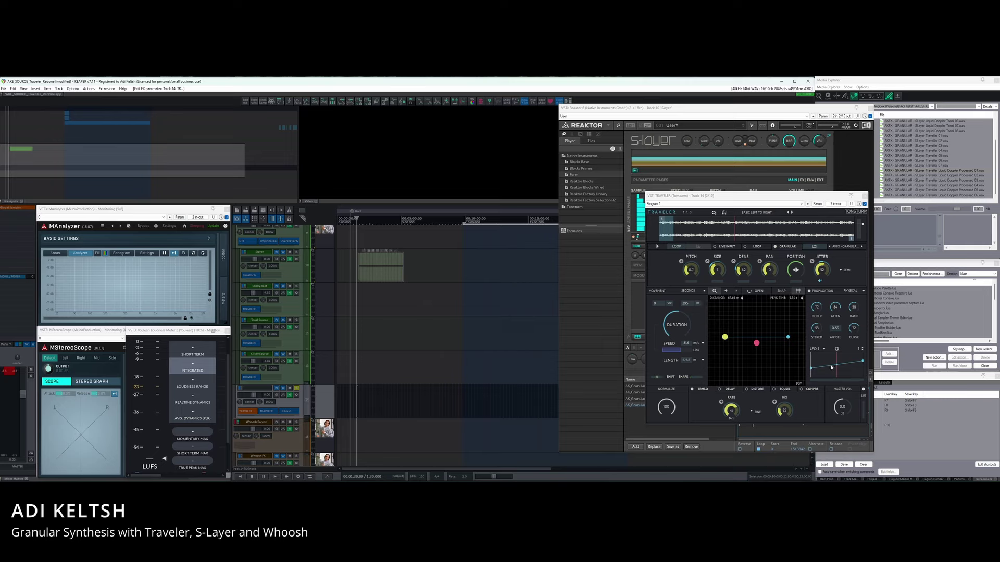
key(space)
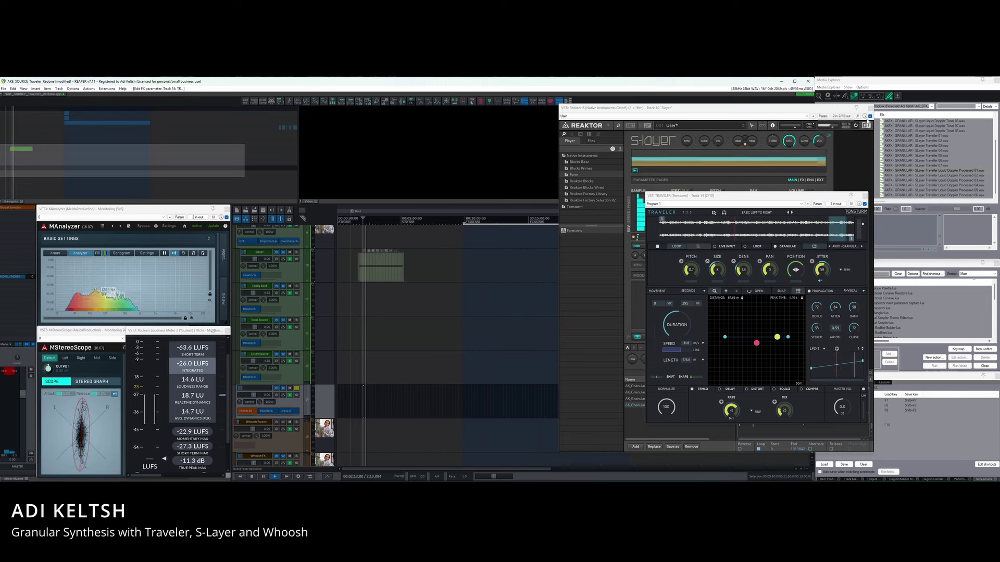
Close the Reaktor window and move the Traveler window clear of the Media Explorer.
click(870, 108)
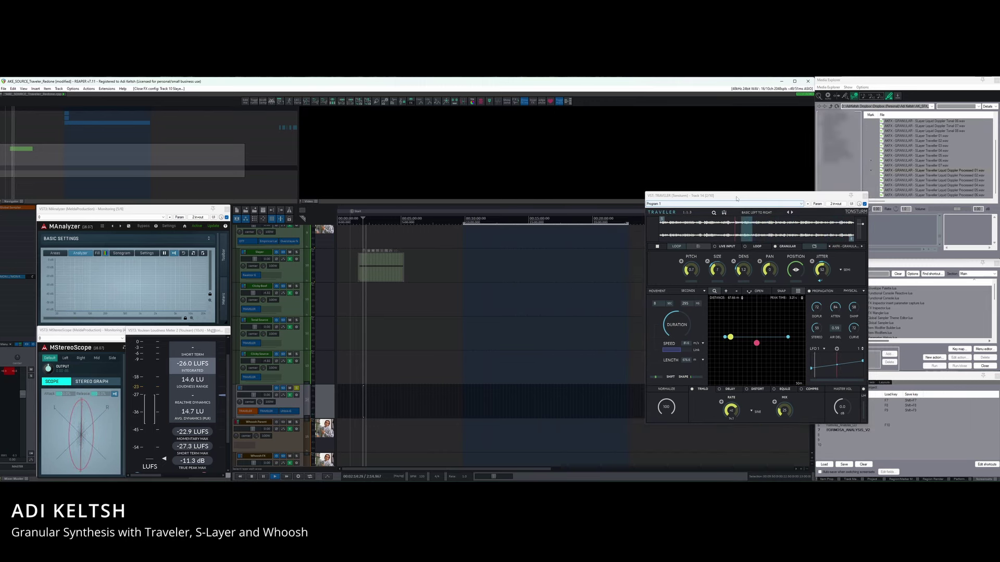
drag(737, 199, 665, 198)
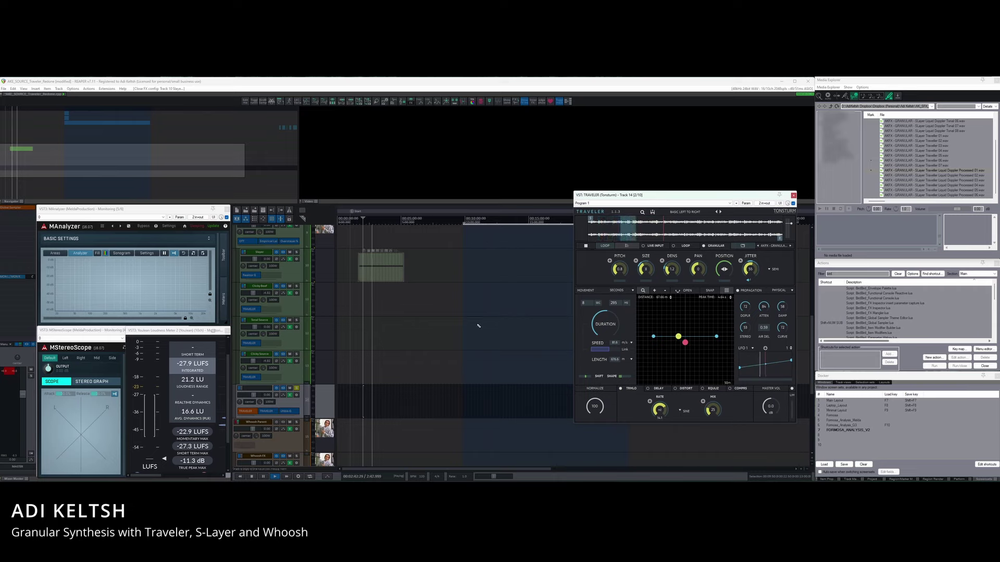
Audition the soloed track 14 from near the green clip's start, stop playback, and check the track's effect chain.
scroll(408, 398, up, 2)
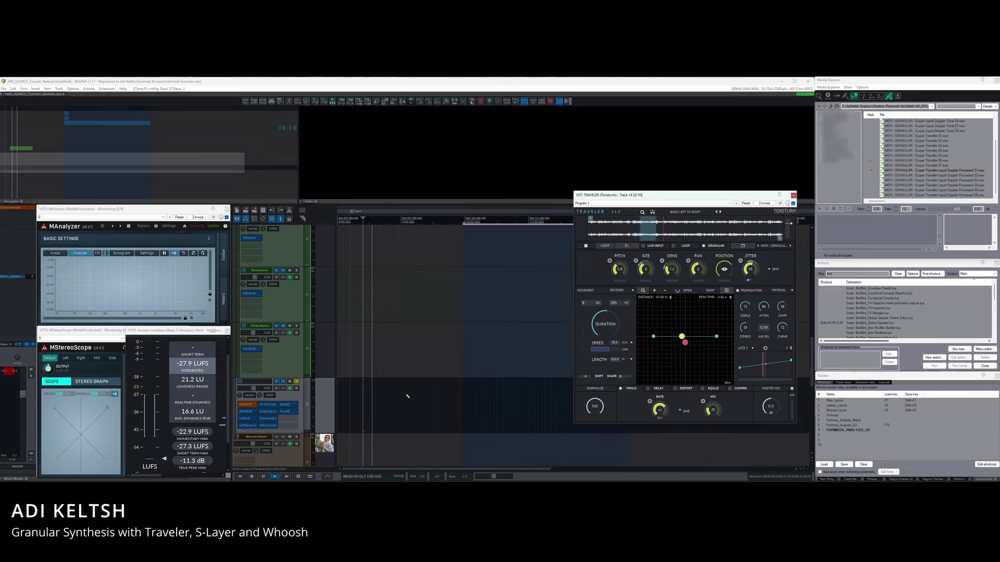
click(362, 396)
scroll(363, 396, down, 2)
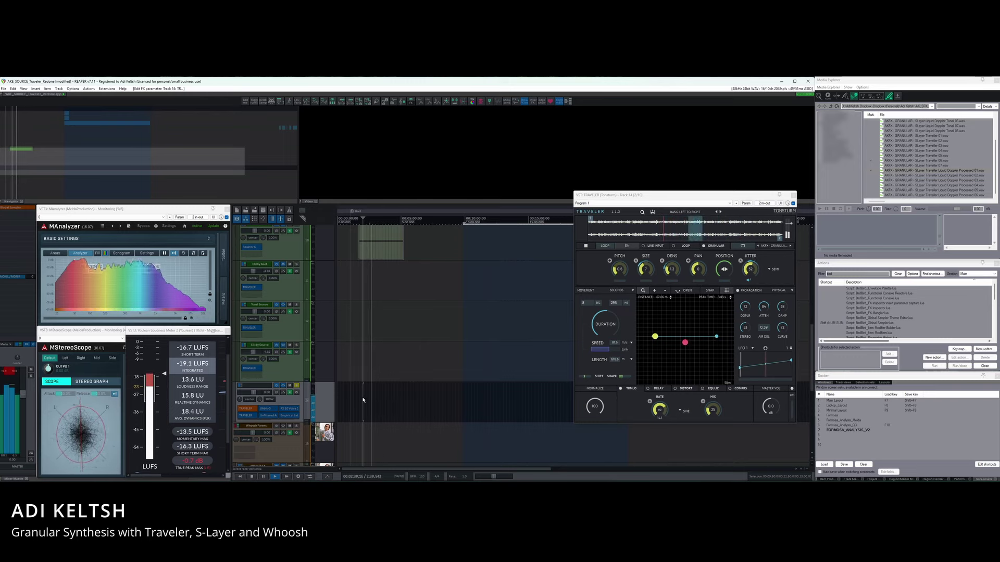
key(space)
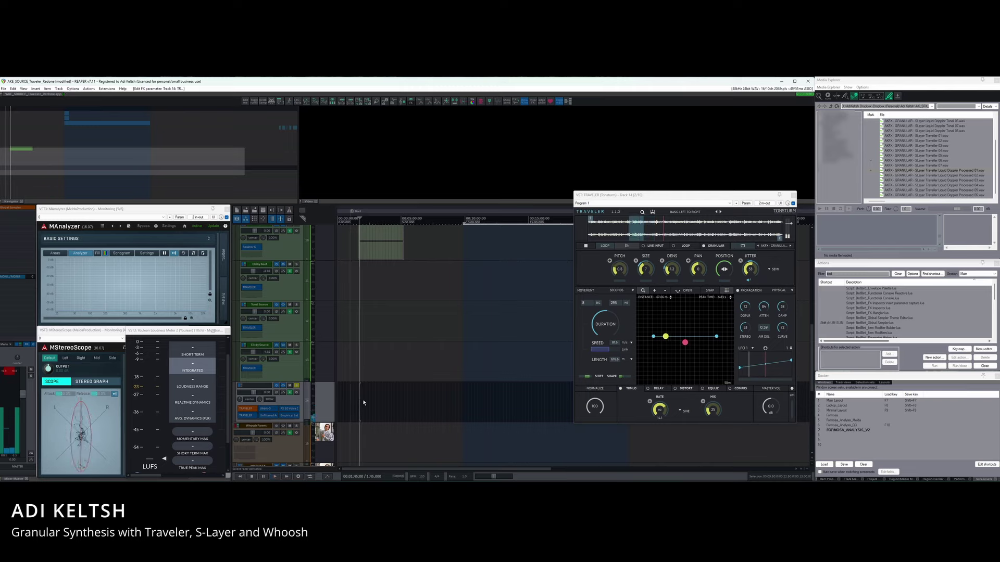
scroll(361, 402, down, 1)
scroll(359, 403, up, 2)
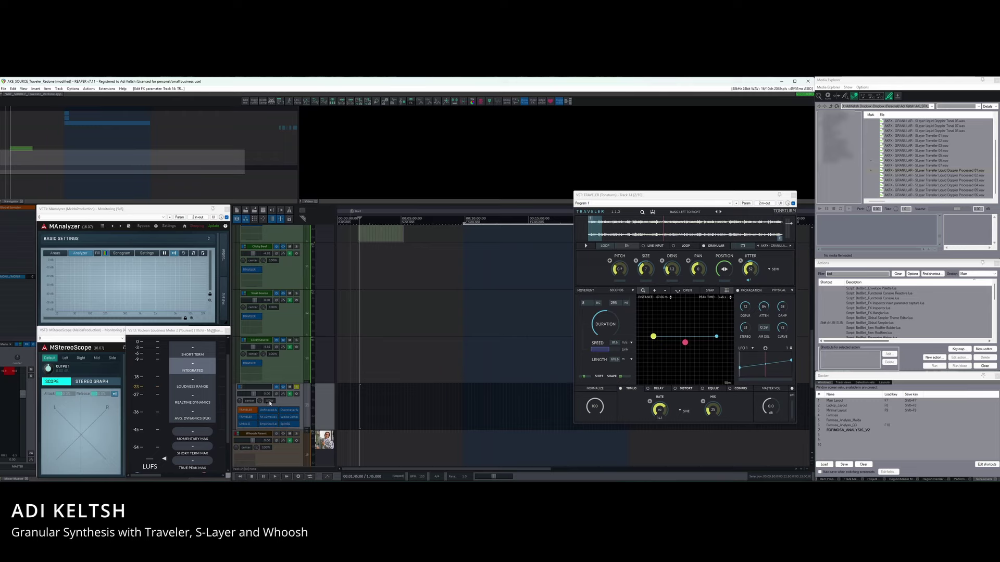
Move the edit cursor just inside the green clip's start and play back the soloed track 14 once more.
scroll(269, 403, down, 2)
scroll(302, 380, up, 2)
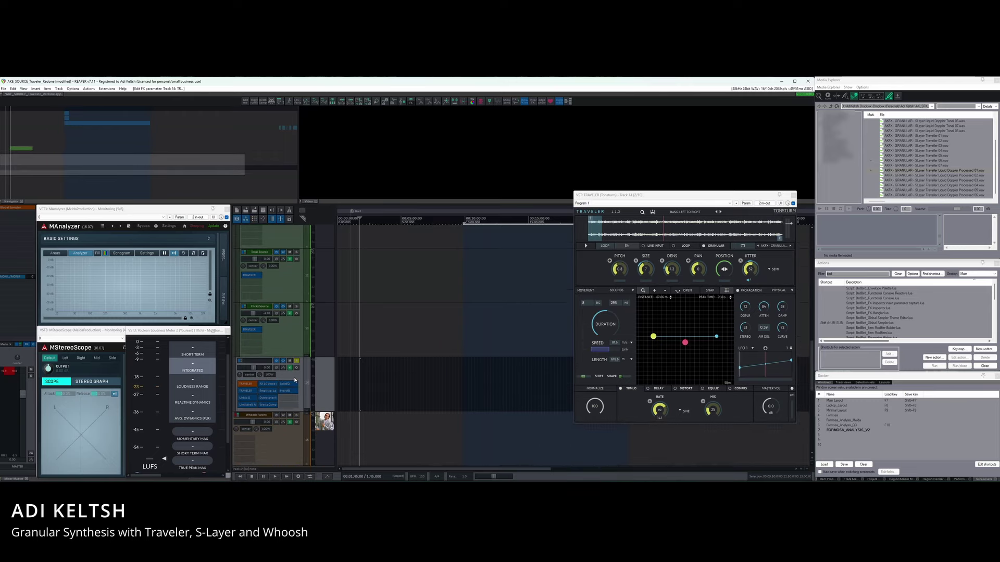
scroll(294, 372, down, 3)
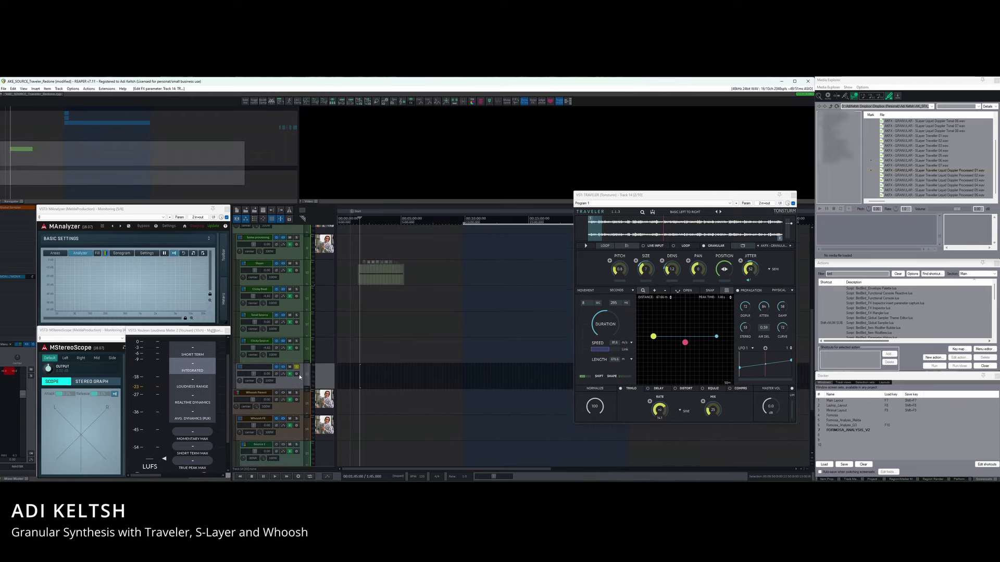
scroll(298, 376, down, 2)
scroll(298, 367, down, 3)
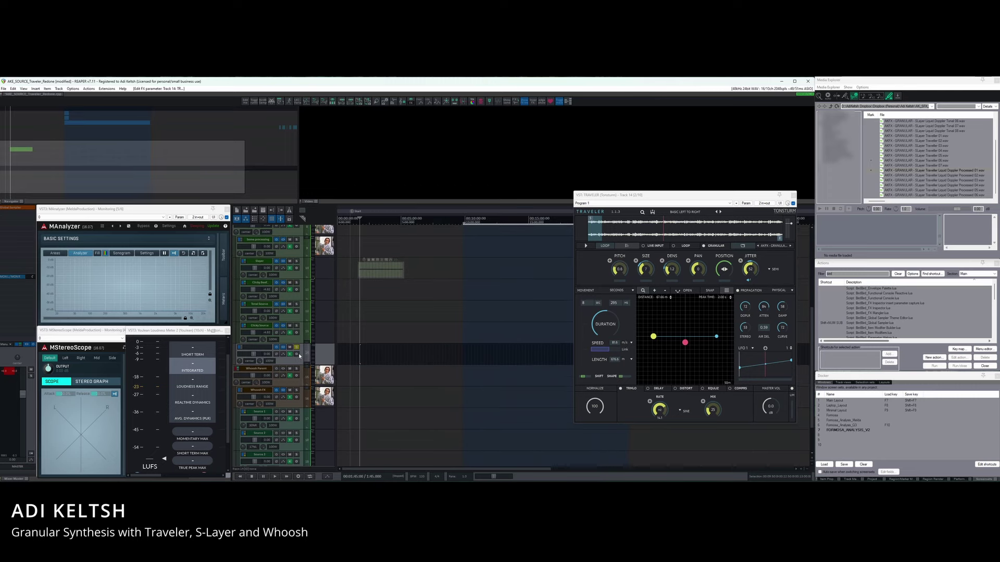
click(364, 350)
scroll(365, 352, up, 3)
key(space)
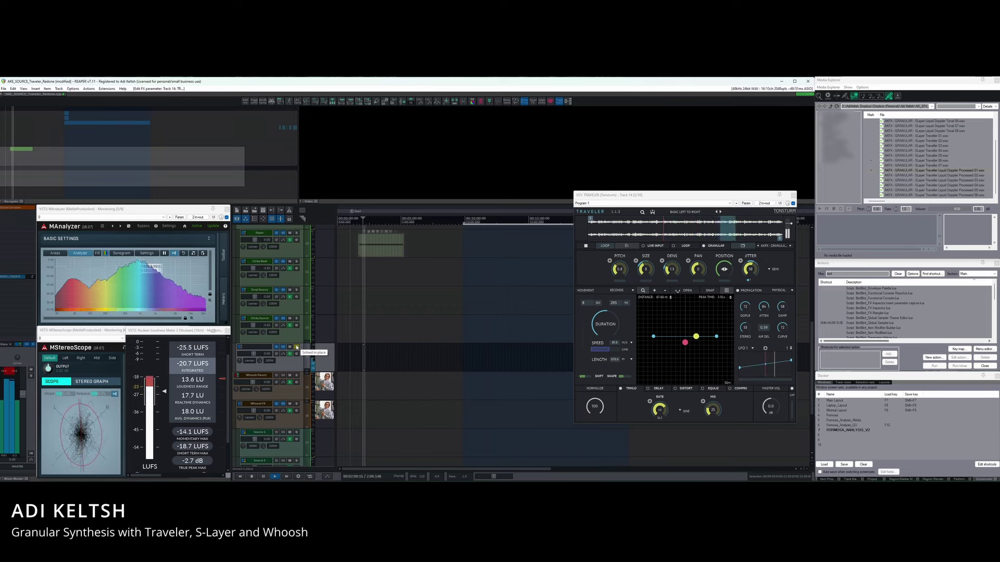
key(space)
Switch the solo from track 14 to the Tonal Source track, and replace track 14's Traveler window with Tonal Source's.
click(296, 347)
scroll(308, 312, down, 3)
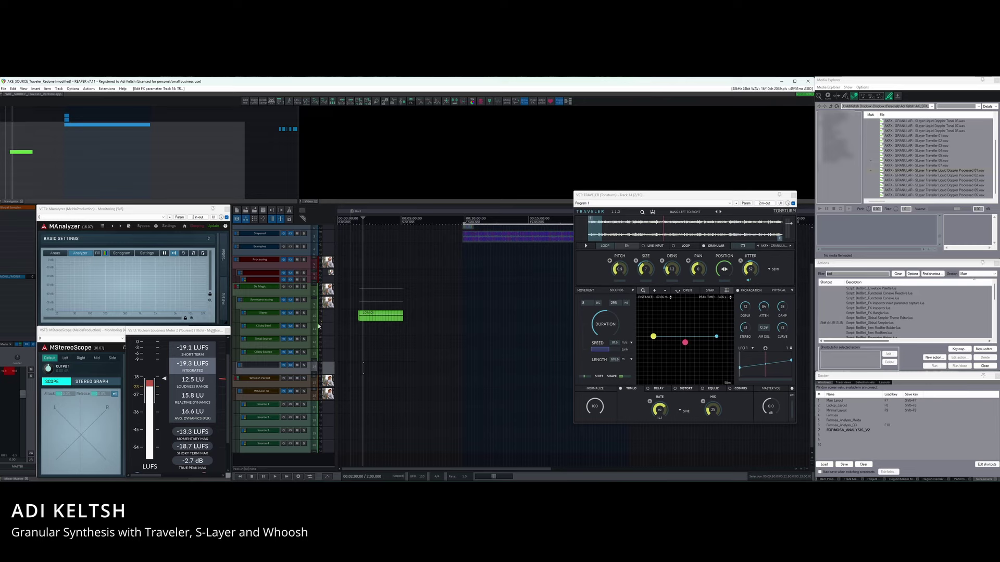
scroll(319, 326, up, 3)
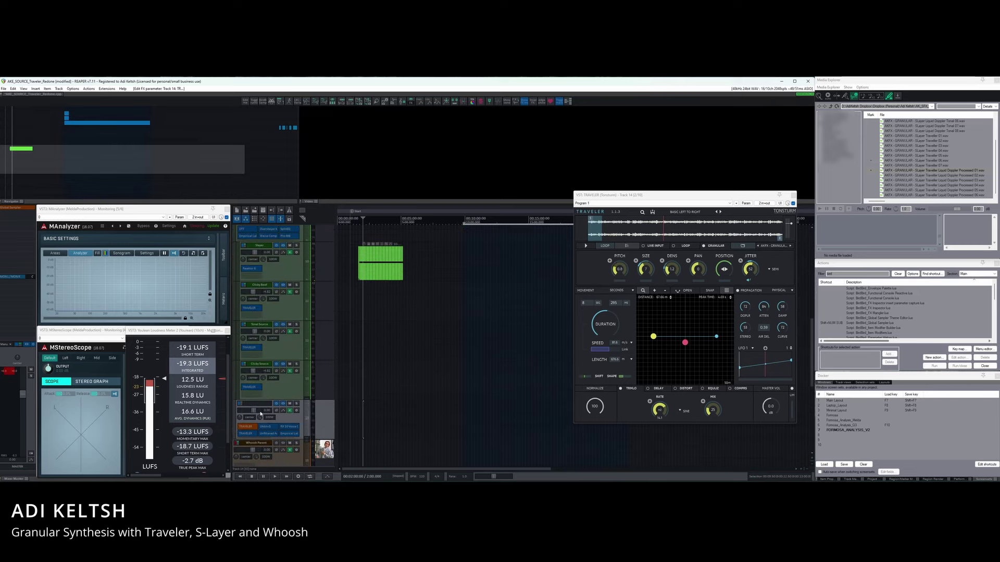
scroll(273, 344, down, 2)
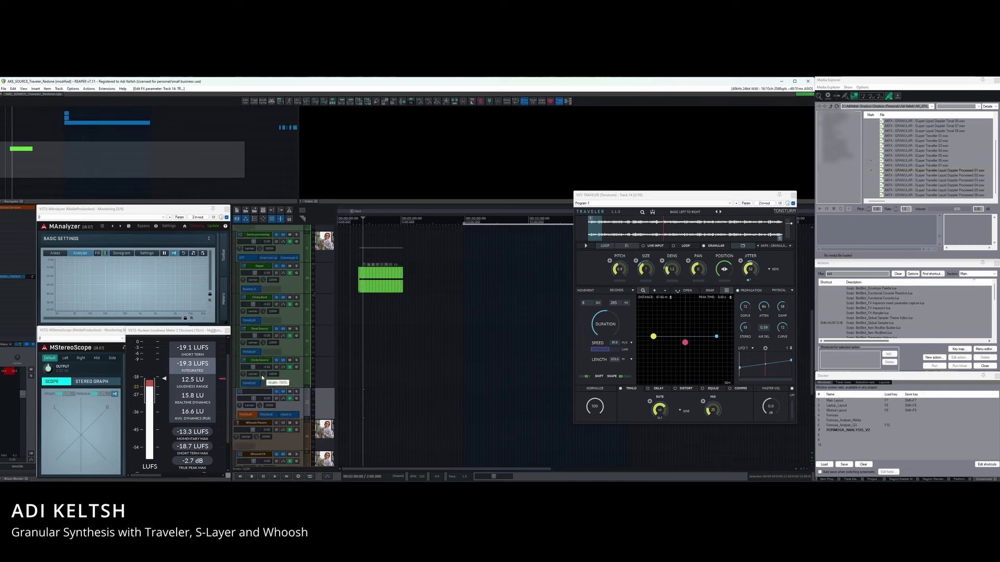
click(296, 329)
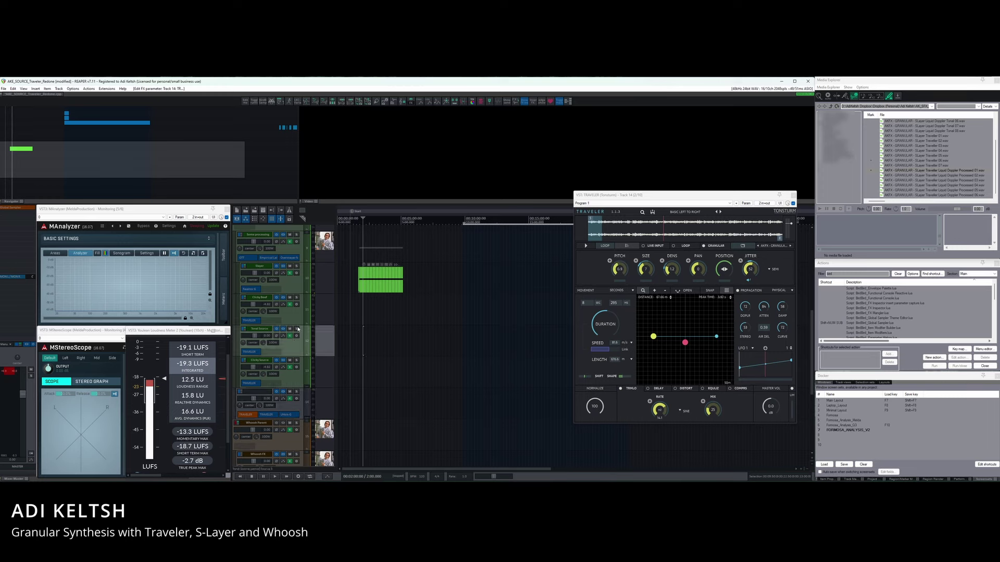
click(252, 352)
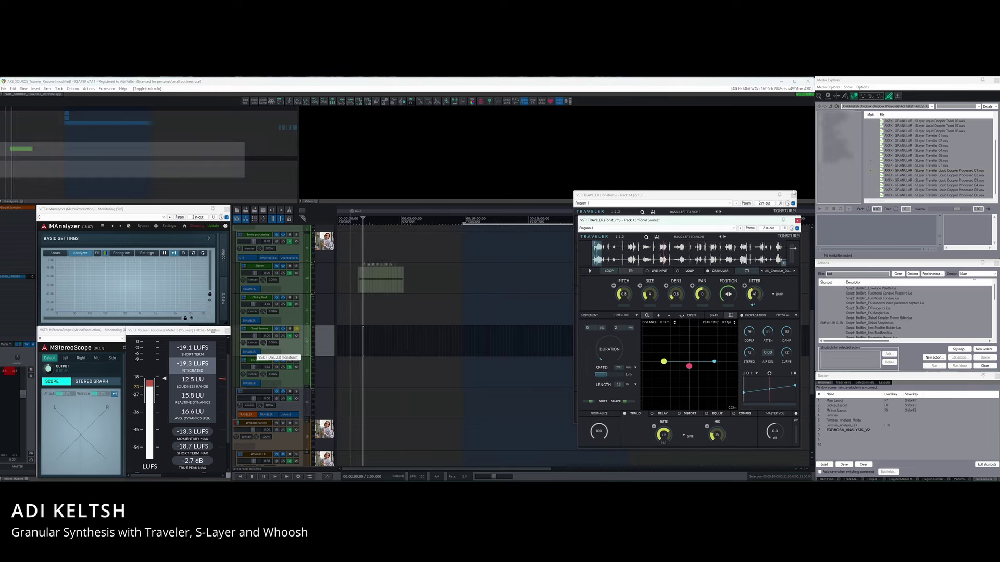
click(793, 196)
scroll(425, 312, down, 3)
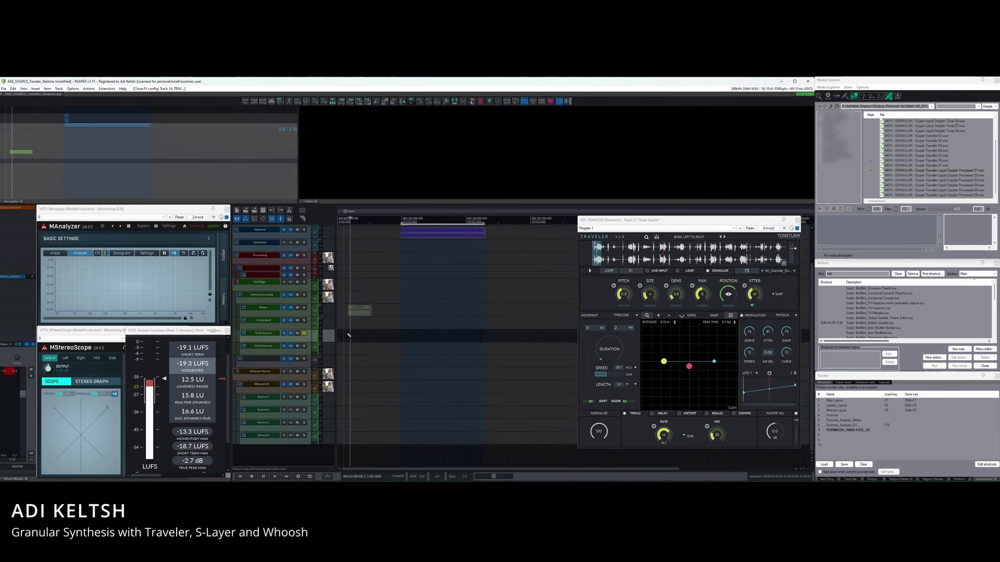
Bring back the Tonal Source track's Traveler window and audition the soloed track, stopping playback at the end.
scroll(362, 337, up, 4)
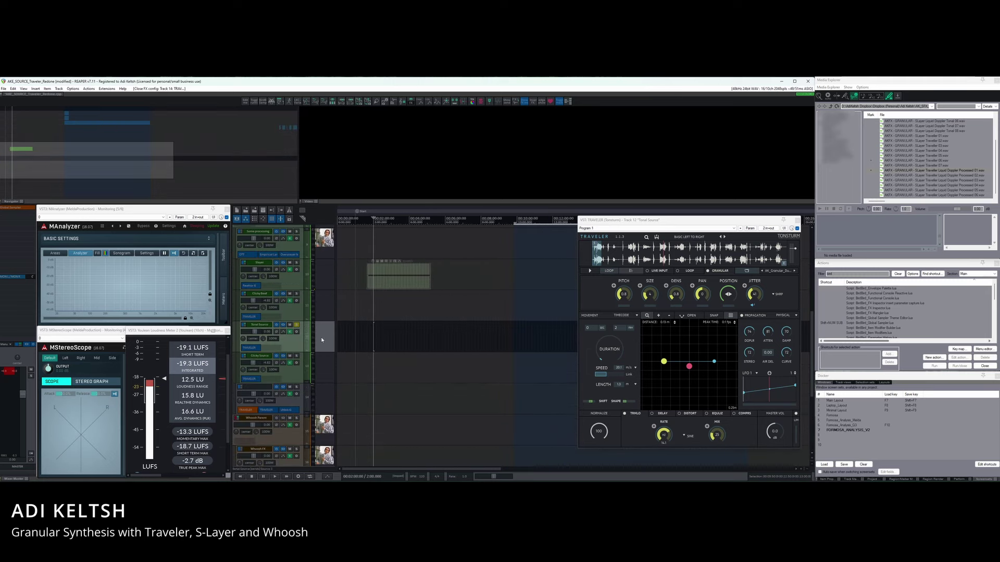
click(255, 348)
click(255, 348)
key(space)
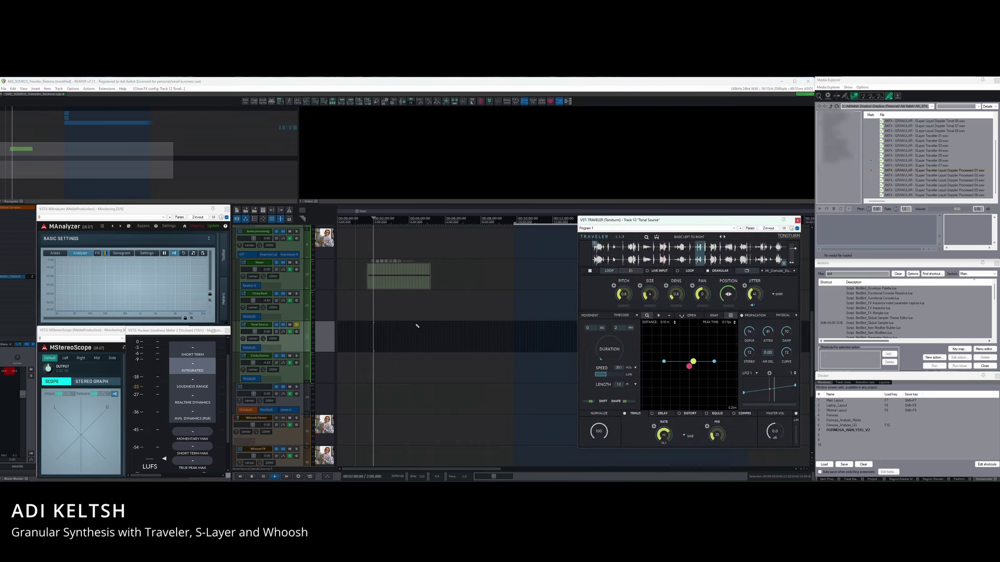
scroll(409, 325, down, 3)
scroll(403, 322, up, 2)
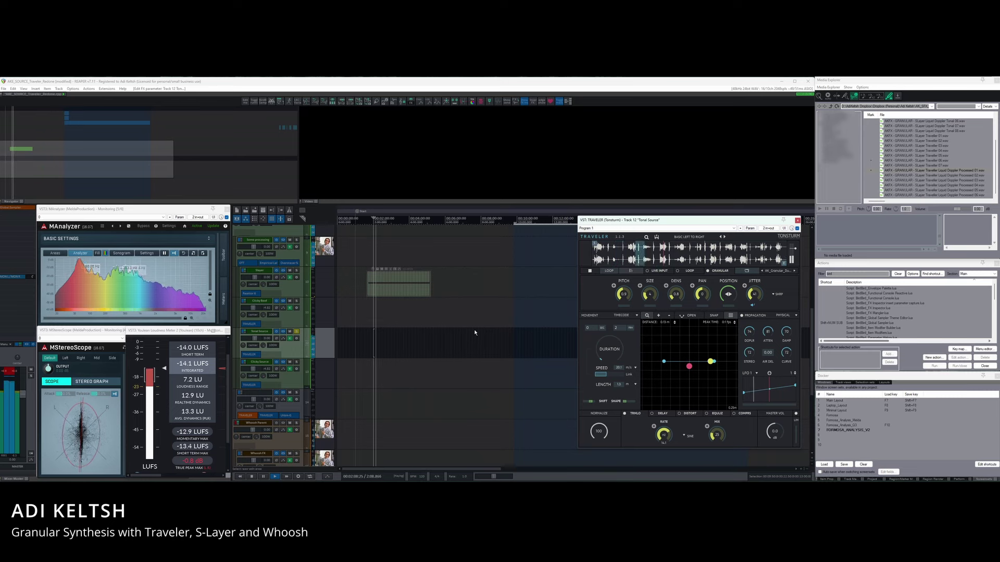
scroll(391, 347, up, 1)
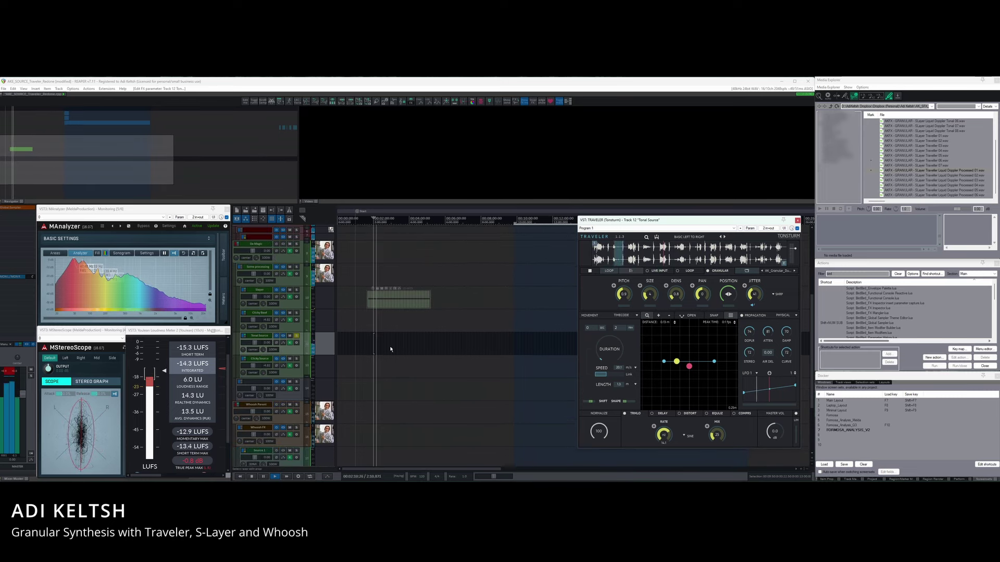
scroll(389, 347, down, 2)
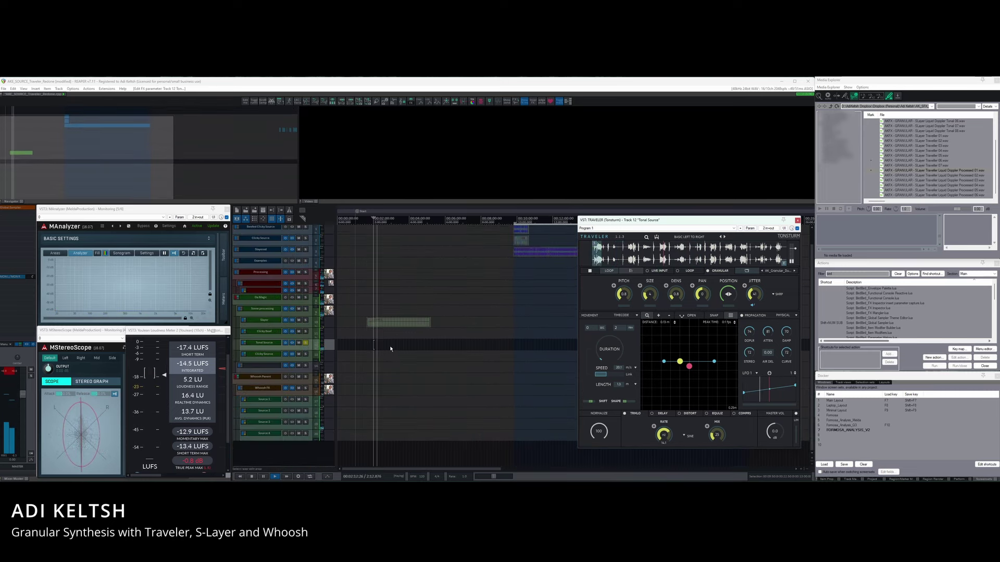
key(space)
Unsolo the Tonal Source track and solo the Whoosh Parent track.
scroll(300, 344, down, 1)
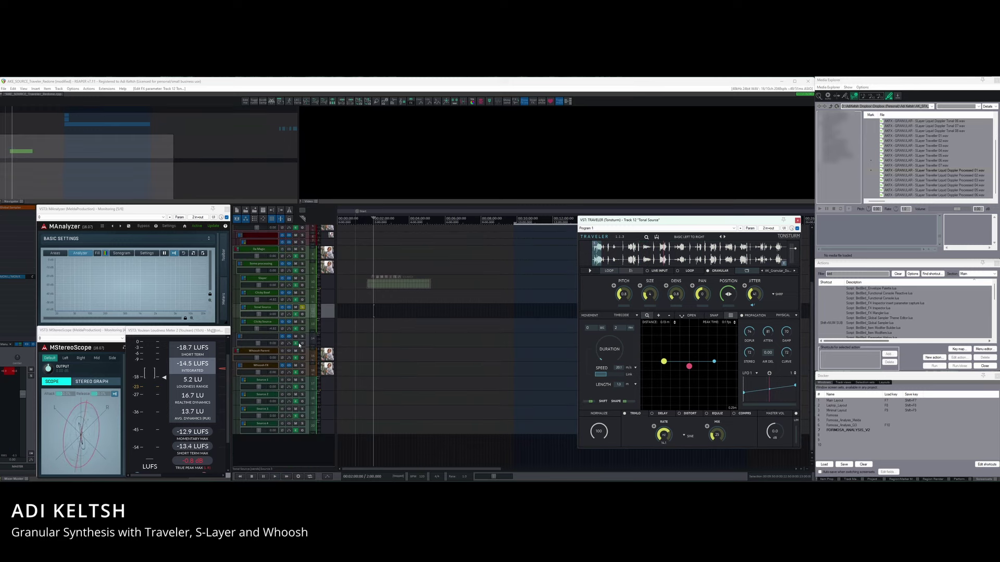
click(302, 308)
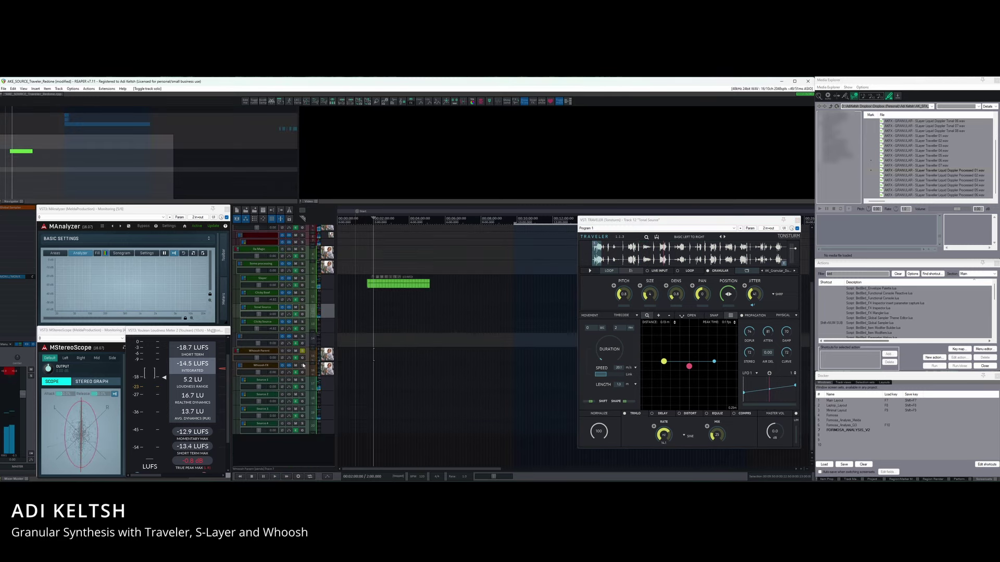
scroll(302, 321, up, 2)
scroll(302, 322, down, 2)
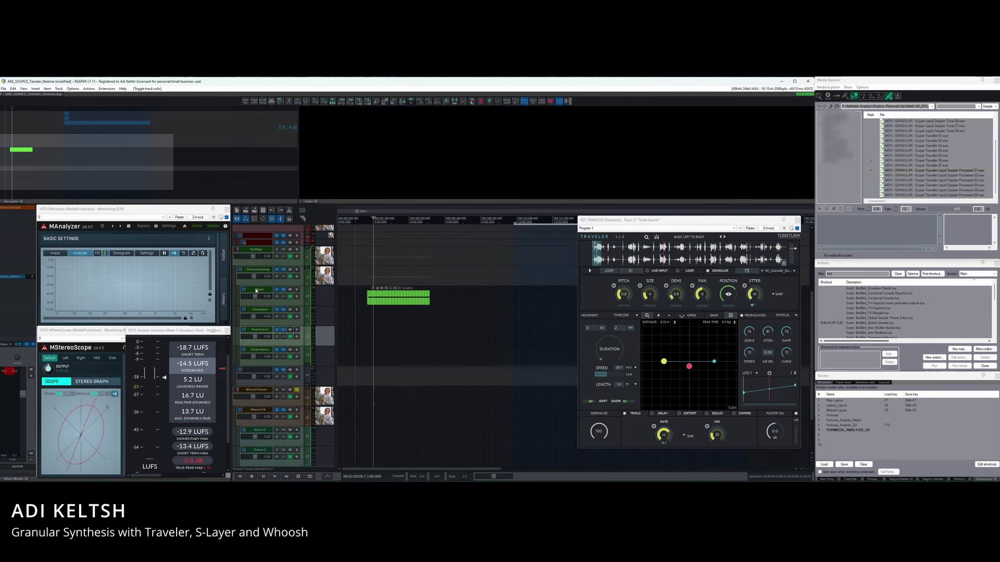
Toggle record arming on the Slayer, Clicky Beat, Tonal Source and Clicky Source tracks.
click(303, 302)
click(303, 320)
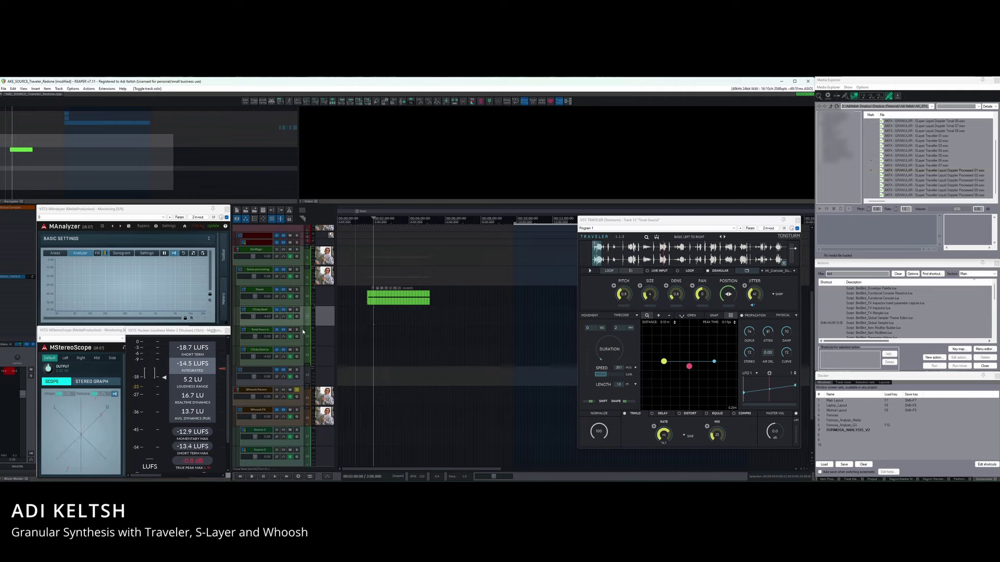
click(305, 359)
click(306, 339)
click(300, 300)
scroll(290, 348, down, 2)
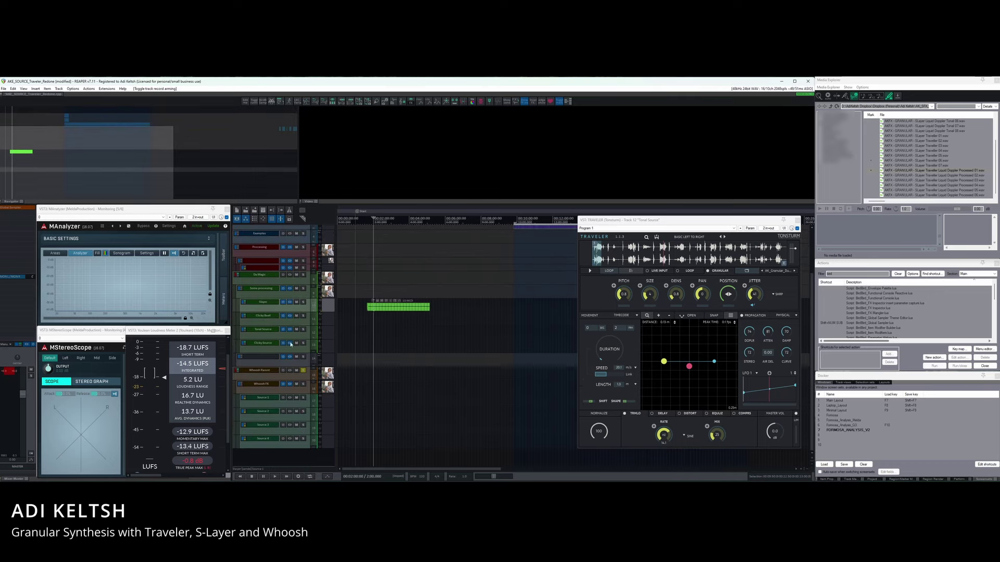
Close the Traveler window and examine the Whoosh Parent and Whoosh FX tracks, their effect chains and the source tracks below.
scroll(273, 397, up, 3)
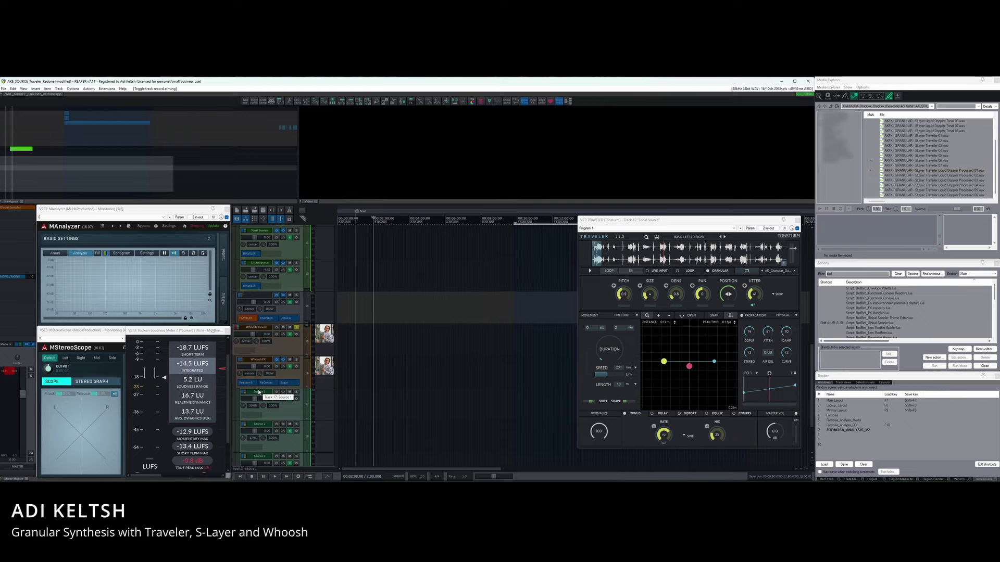
click(798, 220)
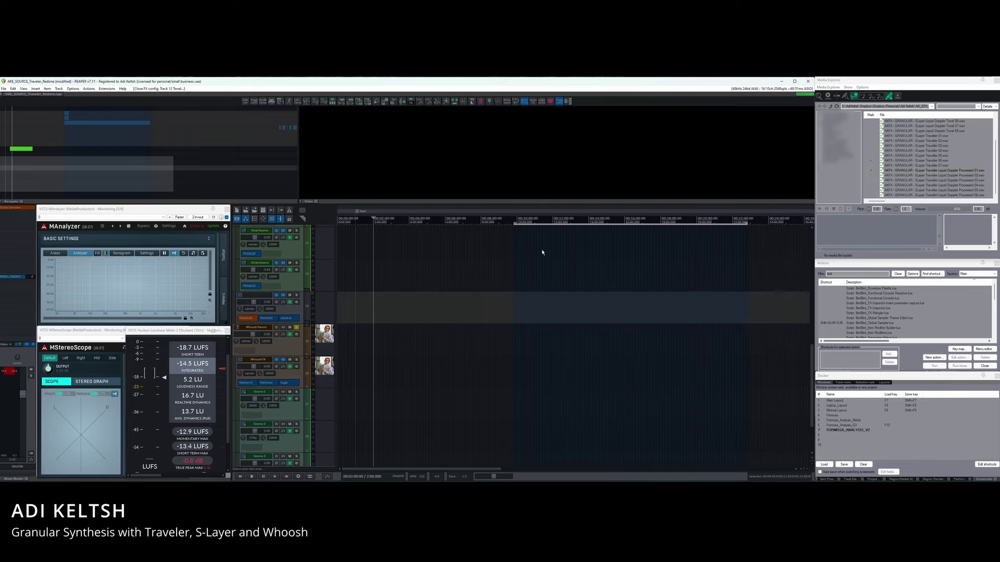
scroll(271, 349, up, 2)
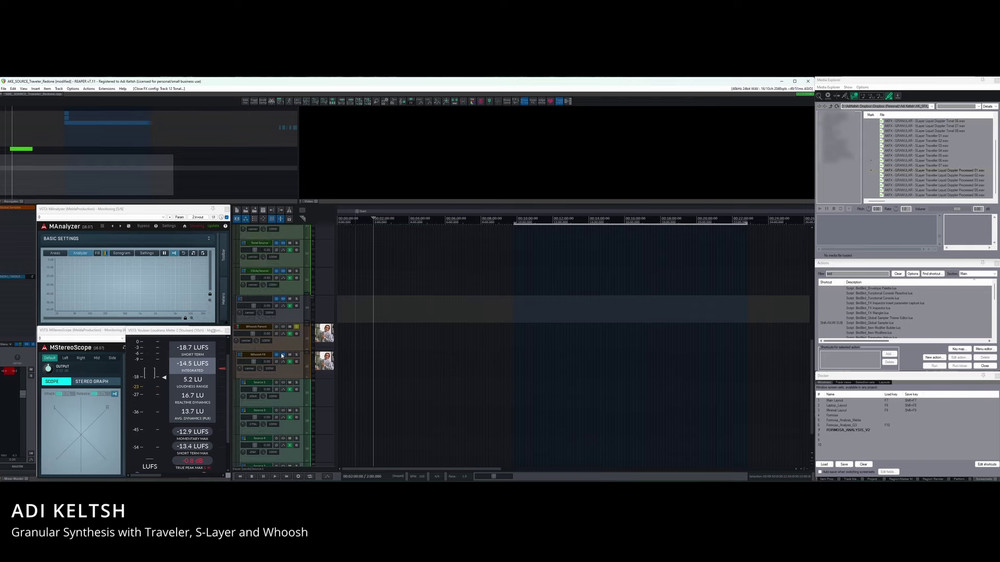
scroll(313, 326, down, 3)
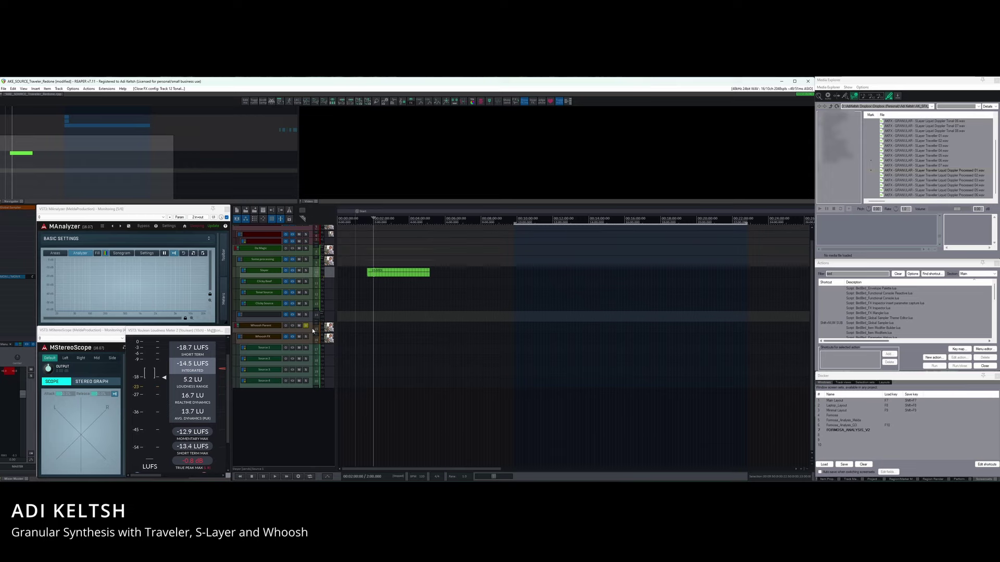
scroll(293, 348, up, 3)
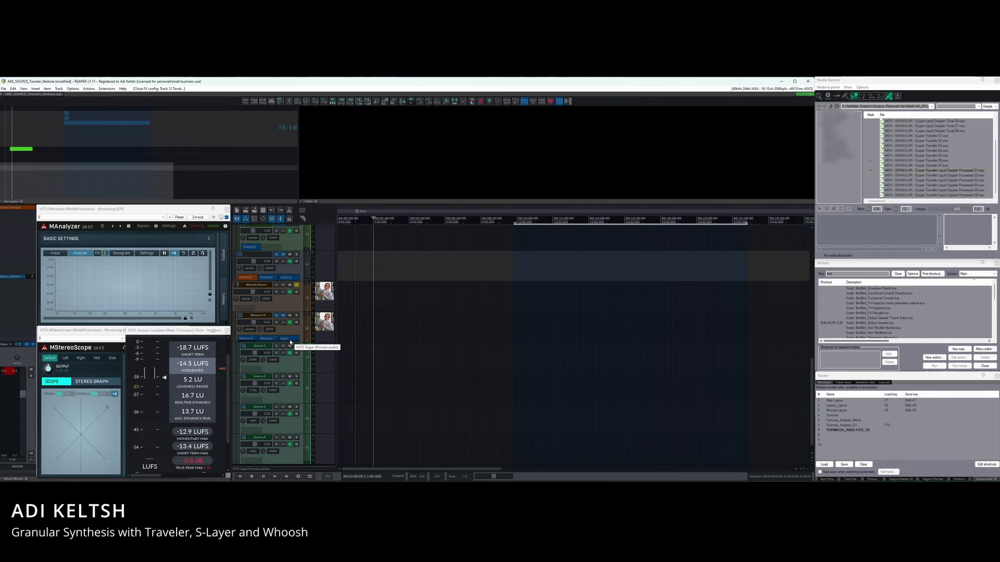
scroll(290, 322, down, 1)
scroll(293, 303, down, 2)
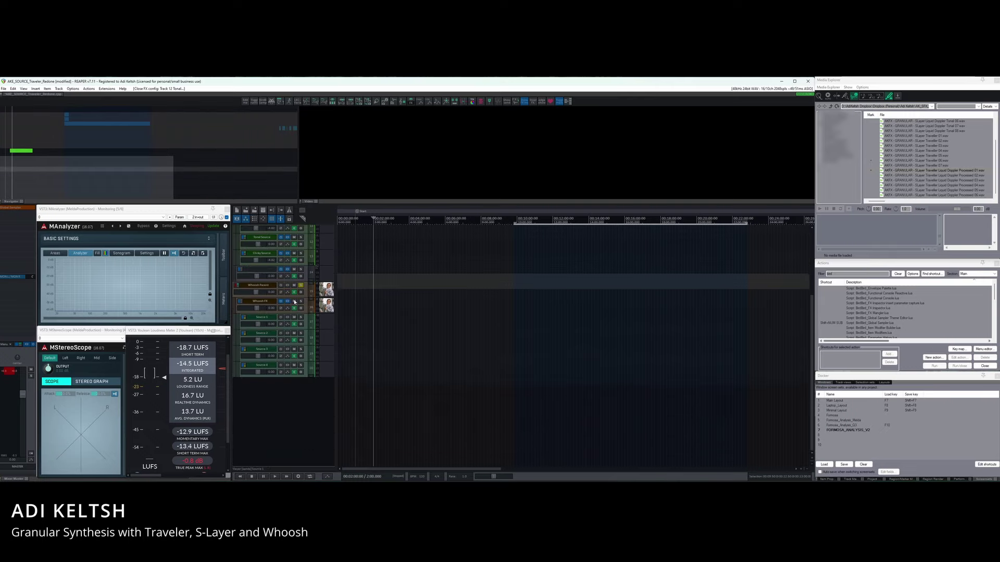
scroll(295, 302, up, 3)
scroll(255, 359, up, 2)
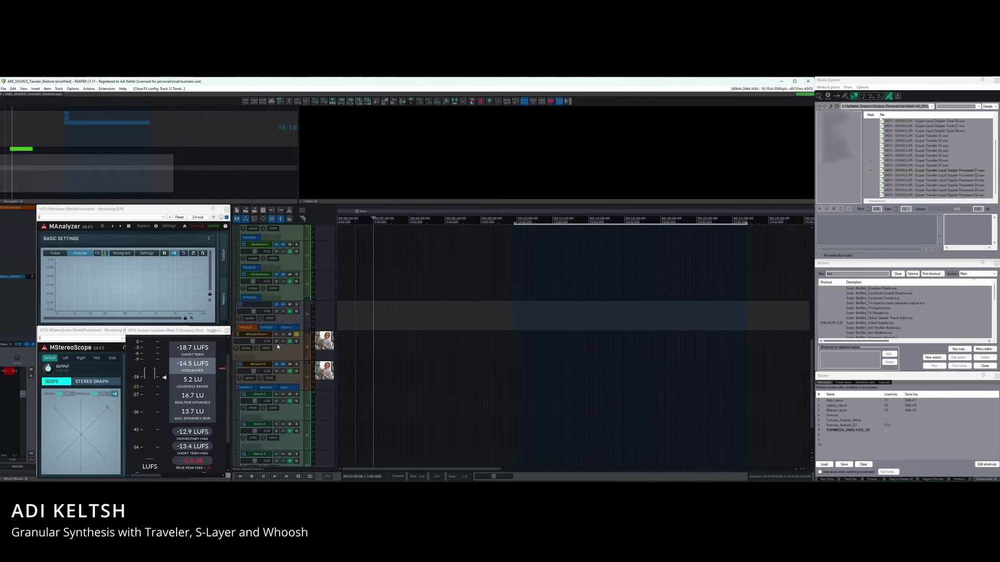
Open the Reaktor plug-in on the Whoosh FX track and show the internal structure of its Whoosh instrument.
click(253, 374)
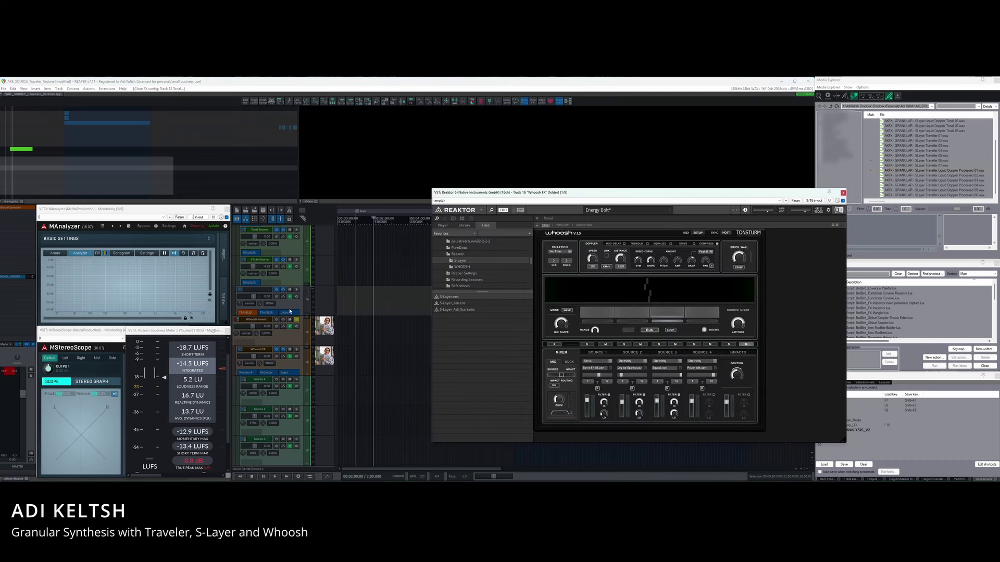
scroll(295, 336, down, 3)
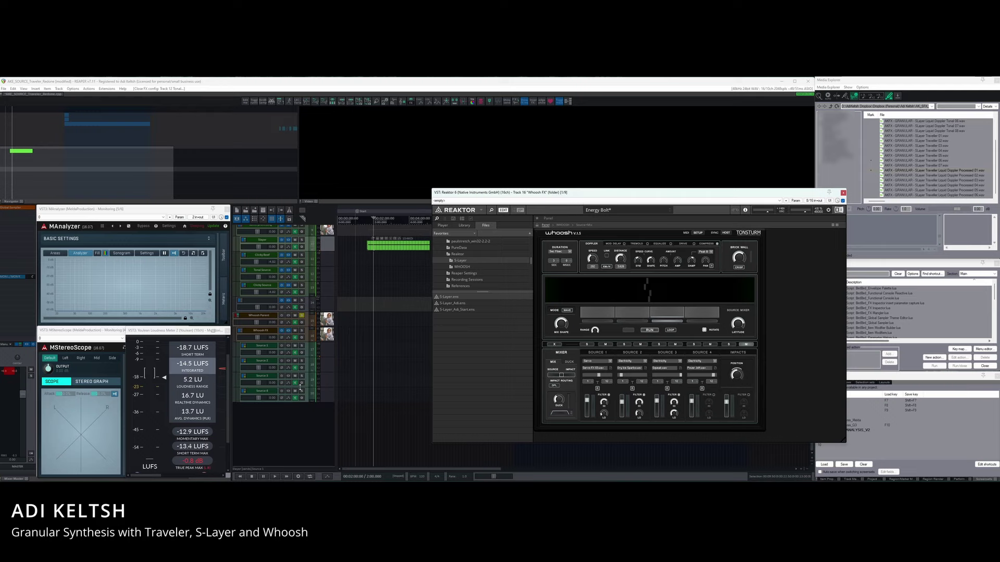
click(565, 226)
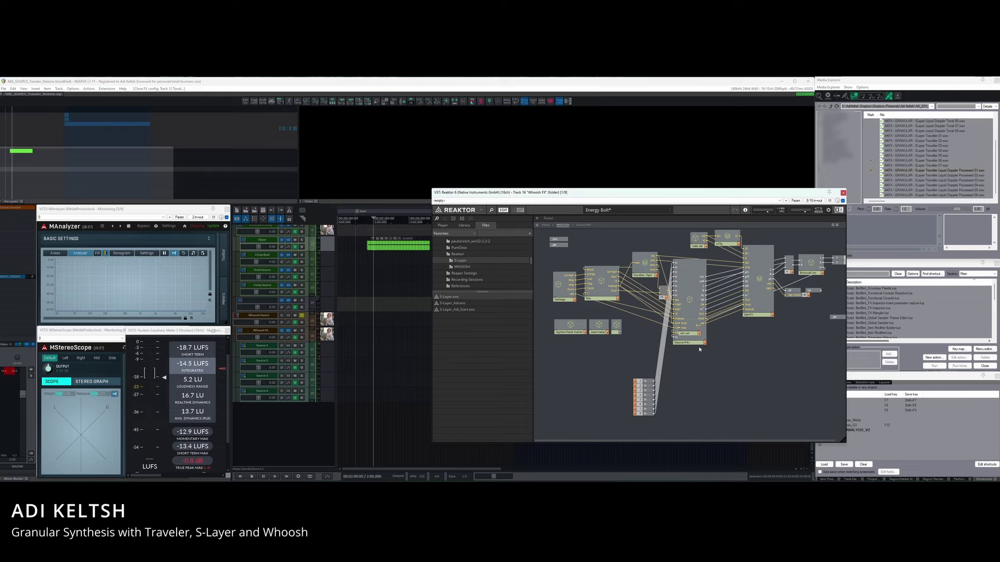
Open the structure of the large central macro that the column of input modules feeds.
click(683, 342)
right_click(683, 343)
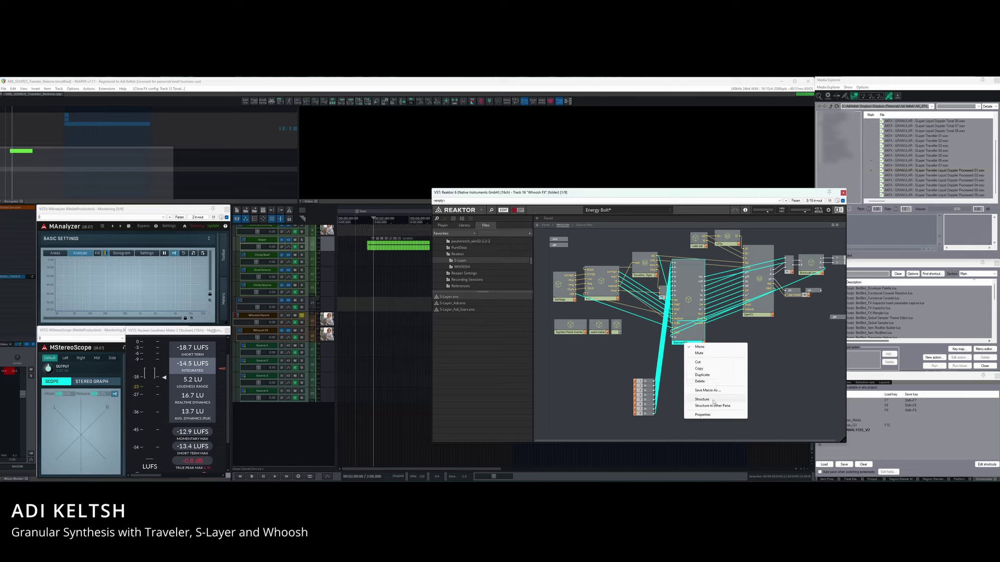
click(713, 400)
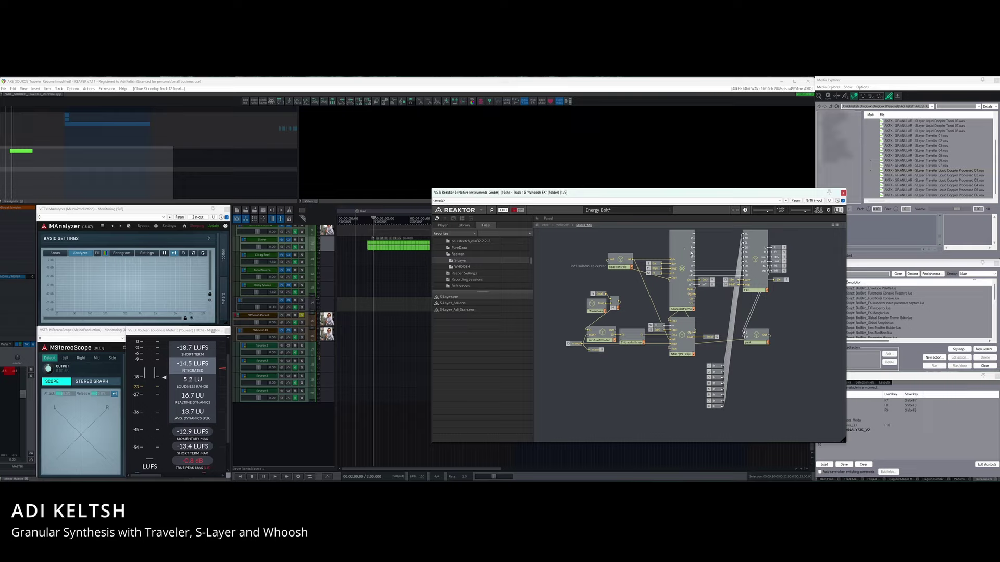
Point out the column of input terminals inside the macro by selecting them as a group and individually.
right_click(683, 366)
click(682, 369)
click(714, 373)
drag(705, 374, 717, 412)
click(709, 366)
shift+click(709, 372)
drag(706, 378, 711, 383)
Select the column of input modules in the main Whoosh structure and open Reaktor's plug-in pin connector.
click(562, 225)
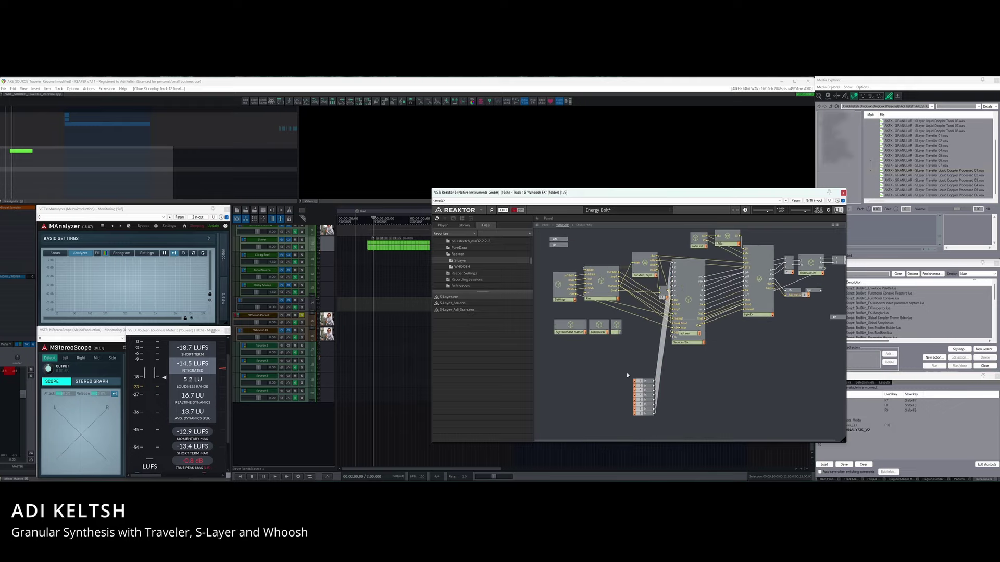
drag(625, 373, 660, 427)
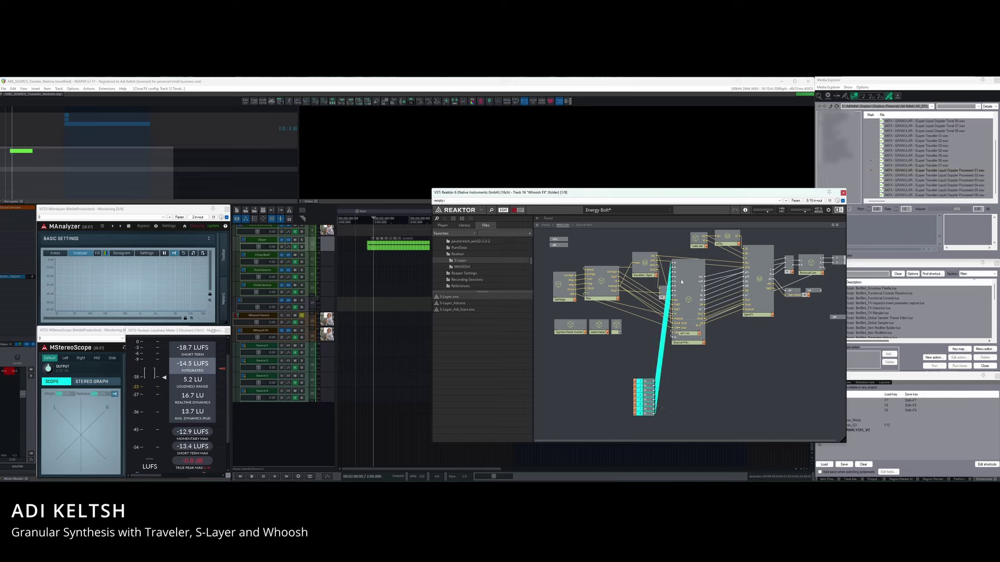
click(813, 201)
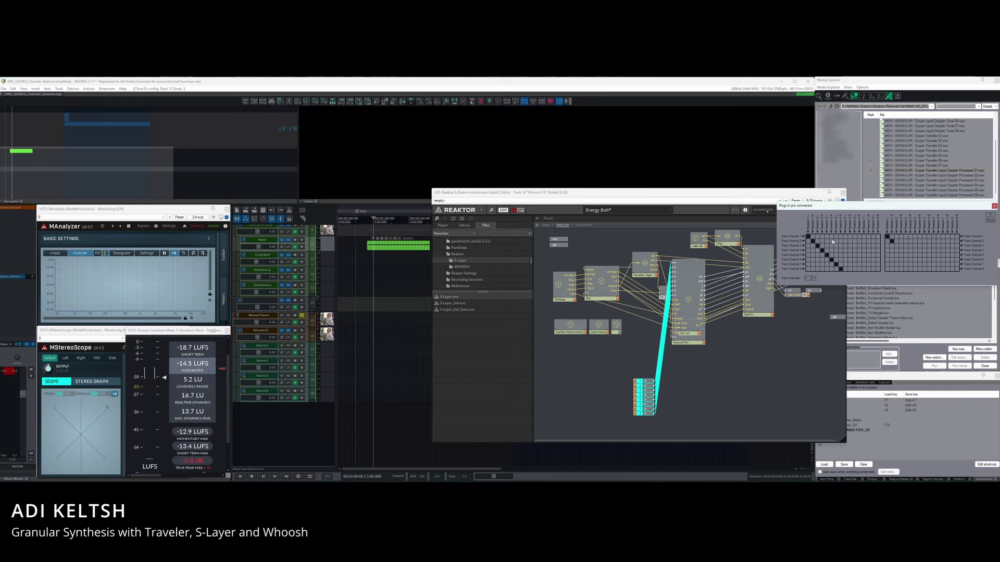
Inspect the routing settings of the Source 1 to Source 4 tracks feeding Whoosh FX, closing each view when done.
drag(818, 205, 805, 213)
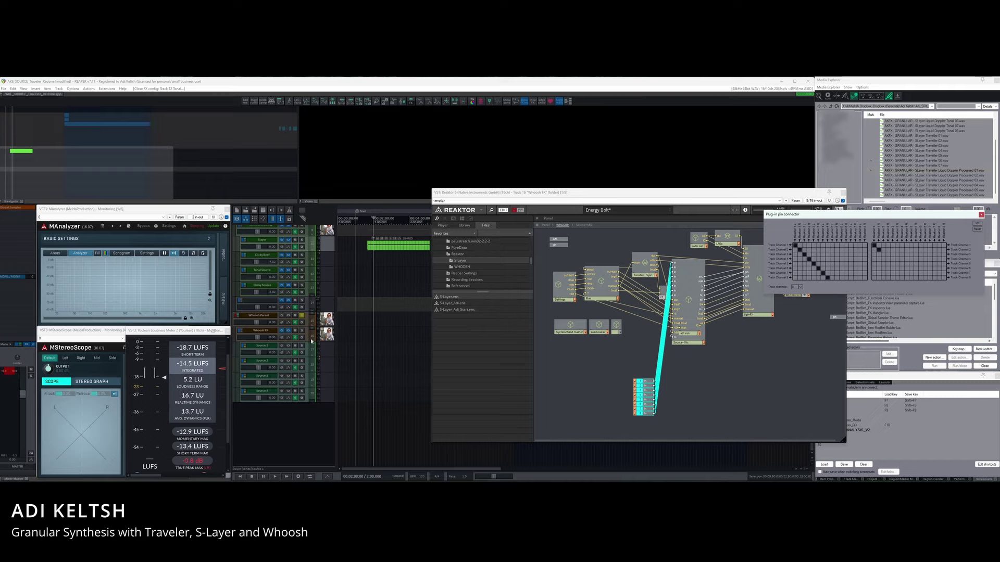
click(243, 345)
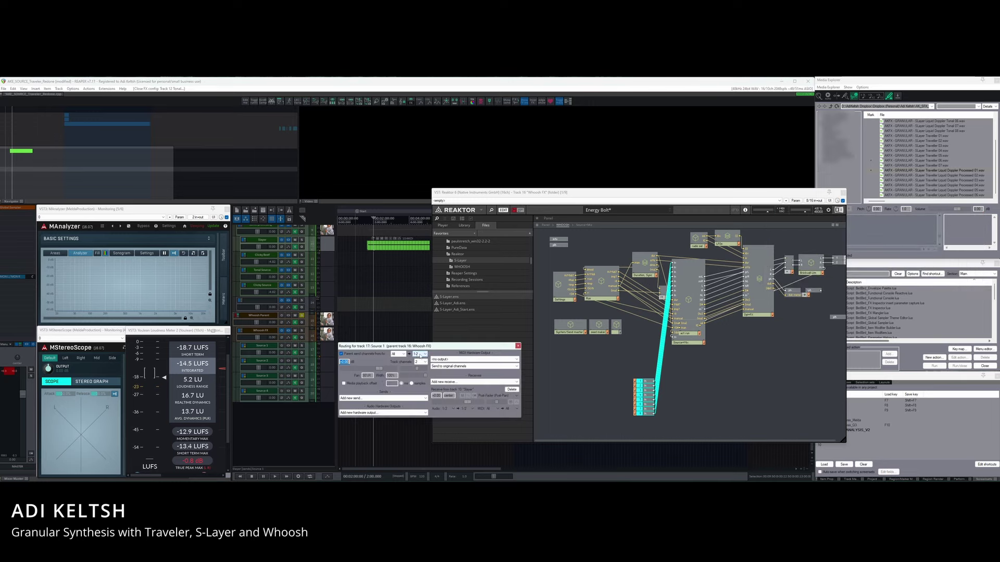
click(247, 367)
click(245, 378)
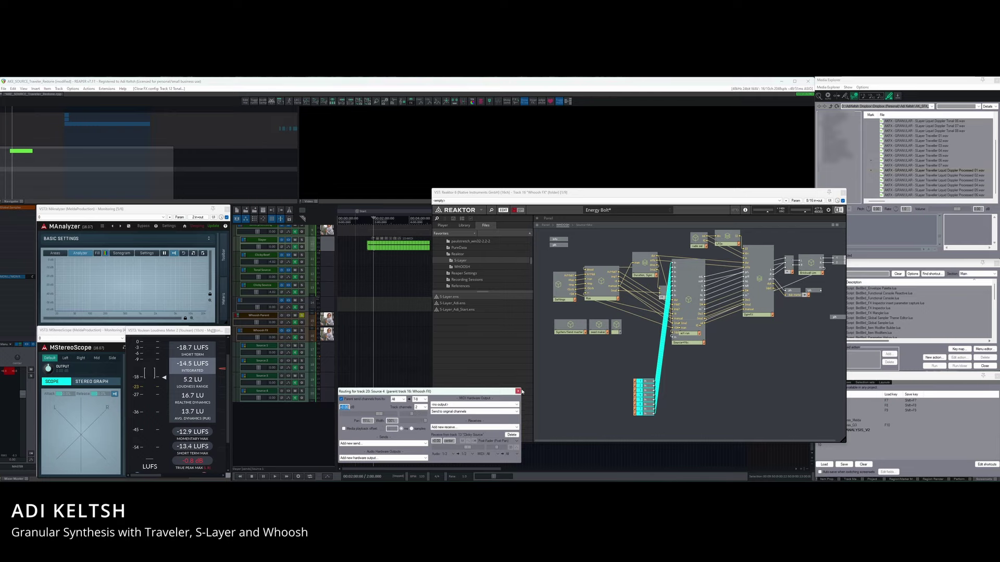
click(520, 391)
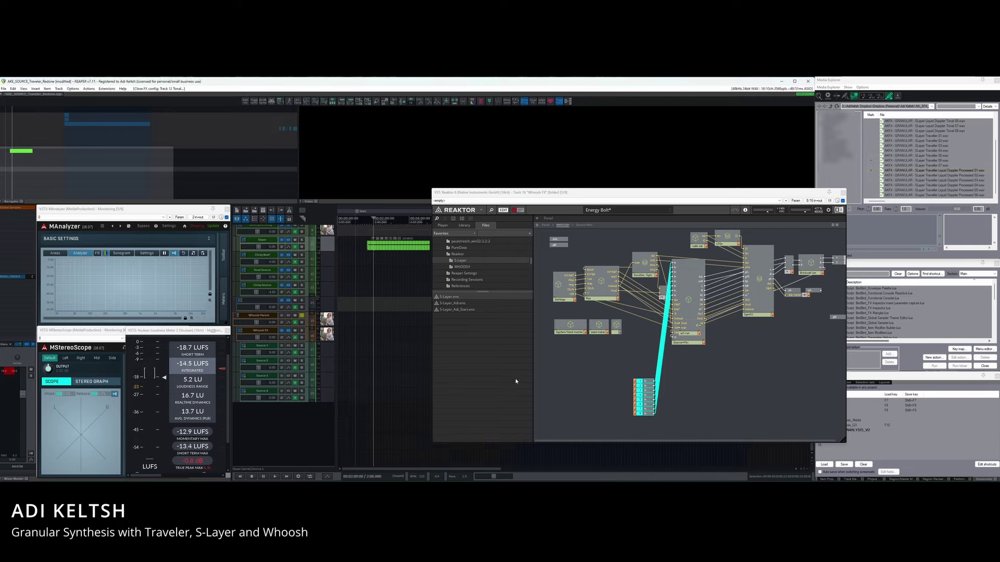
Show the internal structure of Whoosh's source macro once more and return to the instrument's front panel.
click(599, 387)
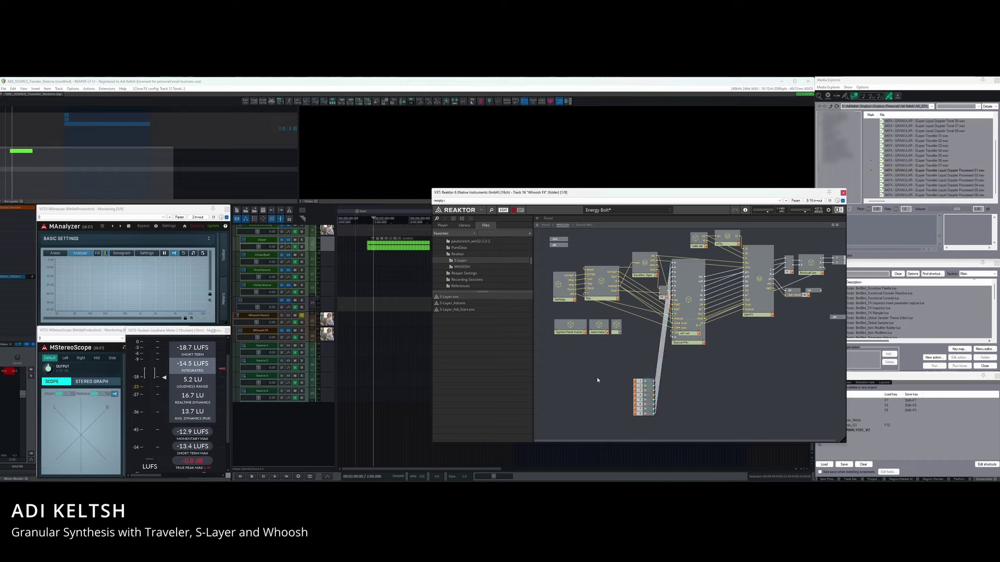
click(581, 226)
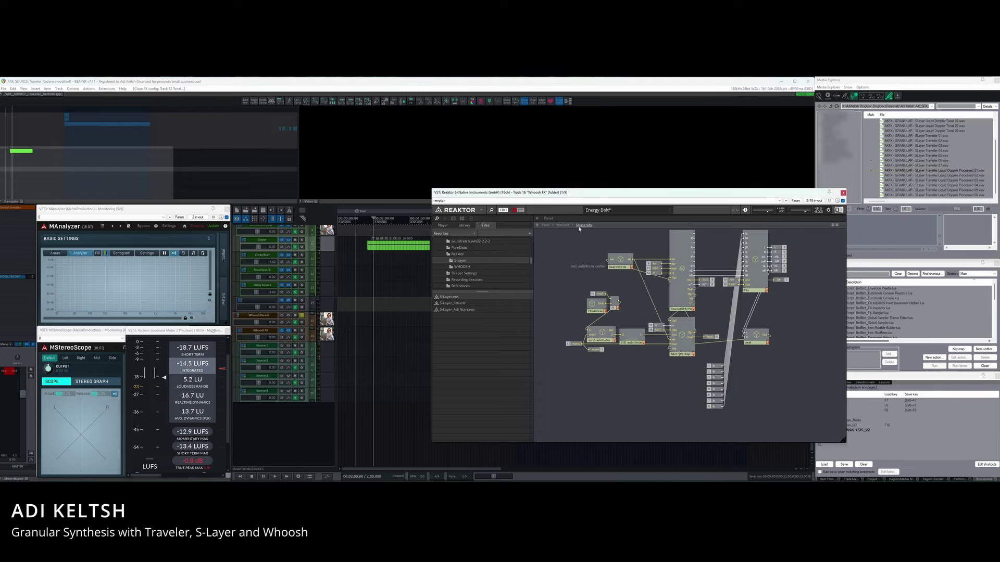
click(546, 226)
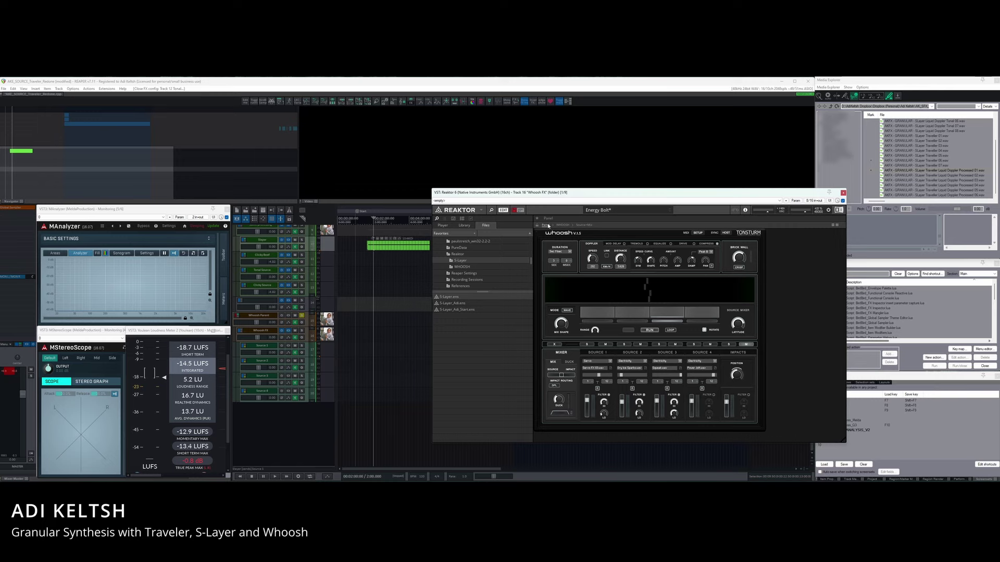
Place the edit cursor on the green audio item and open the Traveler plug-ins on the Clicky Beat, Tonal Source and Clicky Source tracks.
scroll(291, 280, up, 2)
scroll(254, 281, up, 2)
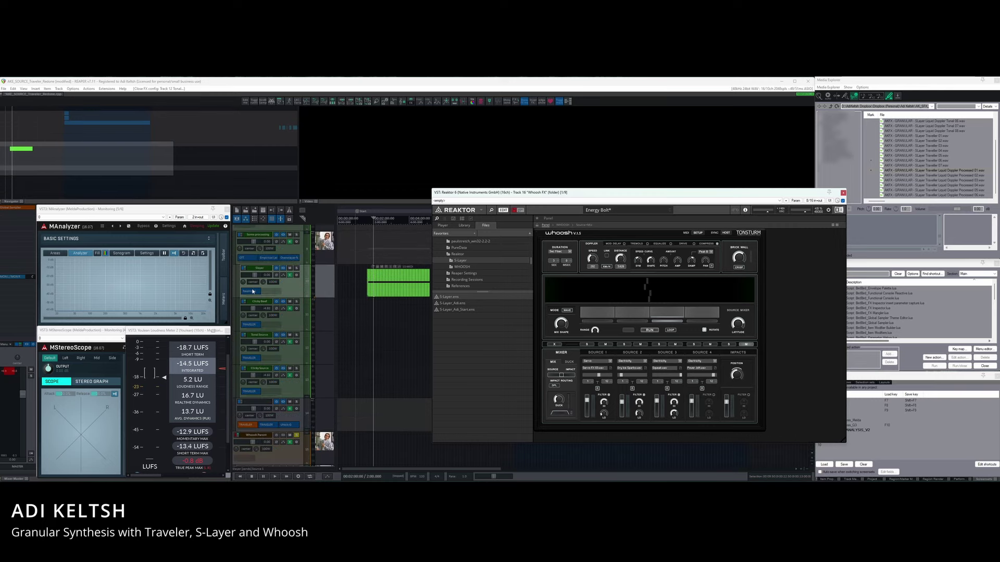
click(386, 287)
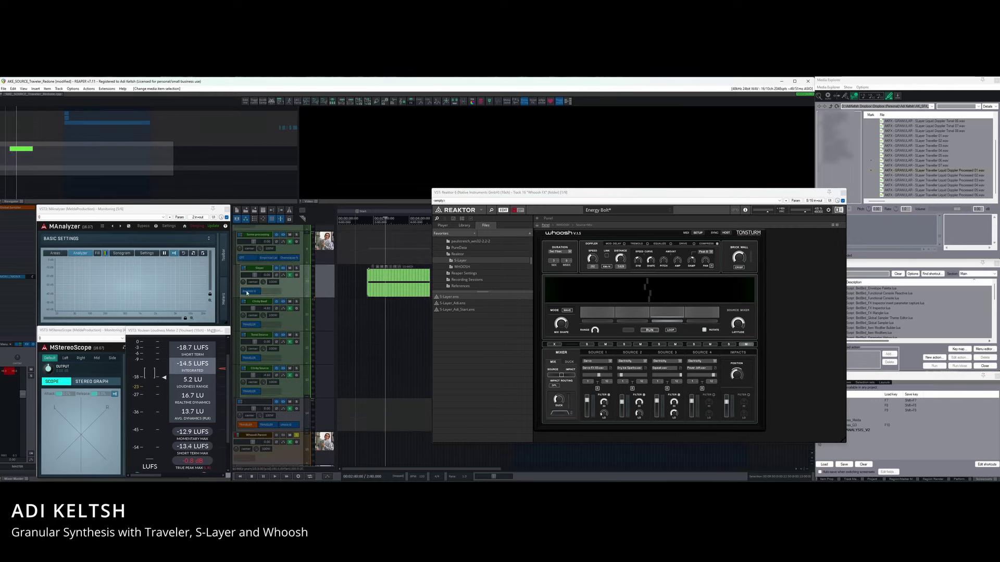
click(376, 288)
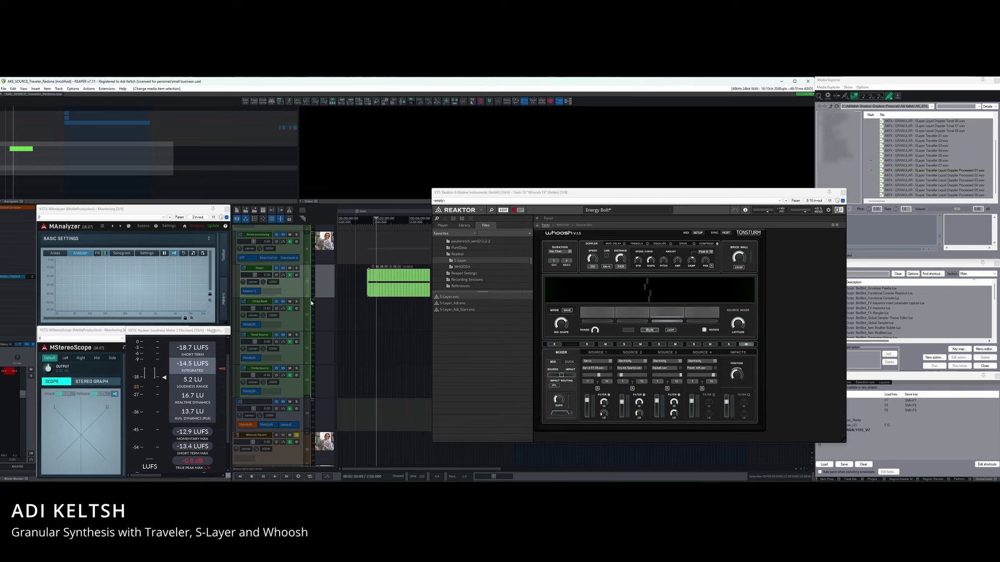
click(250, 324)
click(251, 358)
click(249, 391)
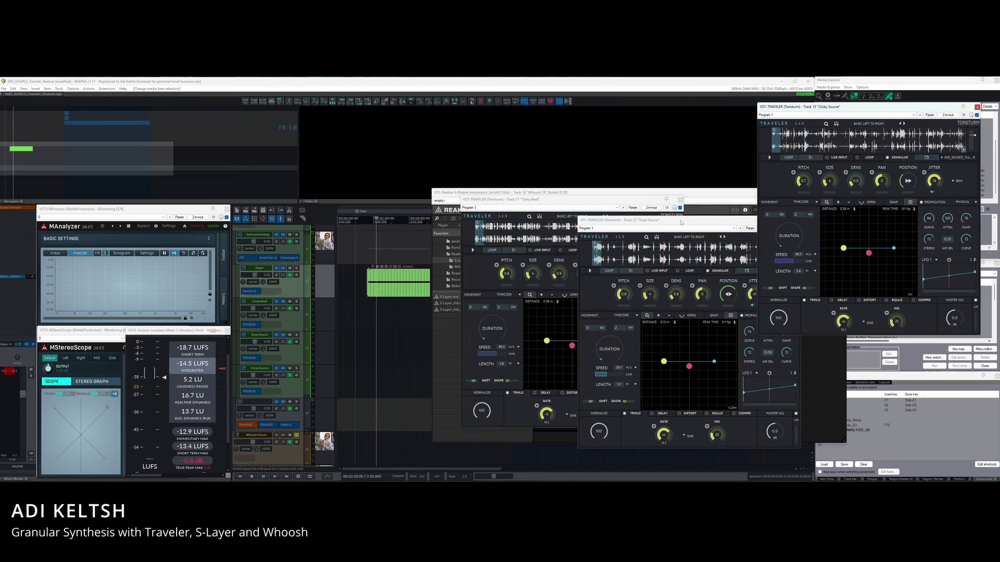
Open the S-Layer instrument and arrange its window alongside the Whoosh and Traveler windows.
drag(681, 223, 904, 195)
drag(629, 203, 748, 119)
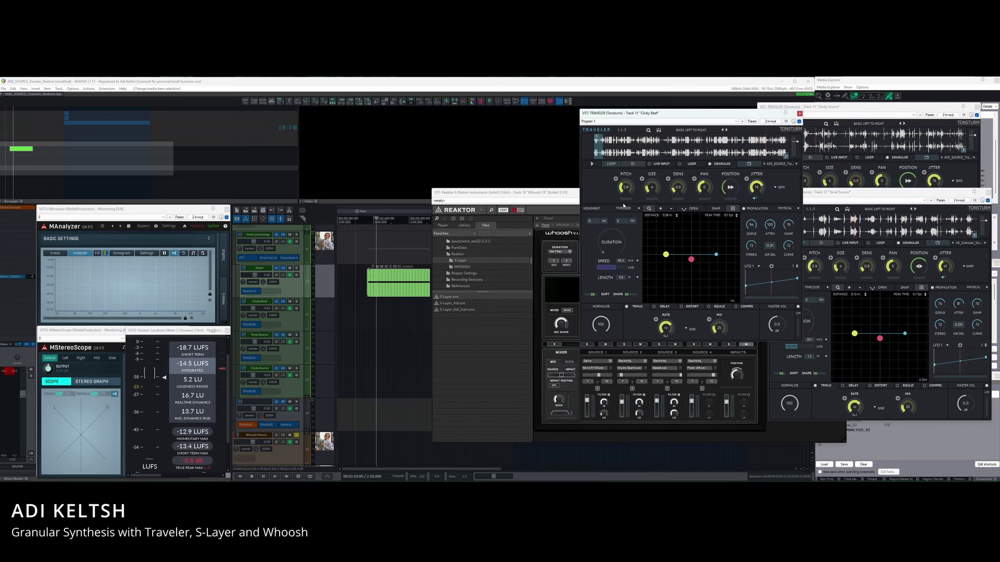
drag(547, 193, 526, 213)
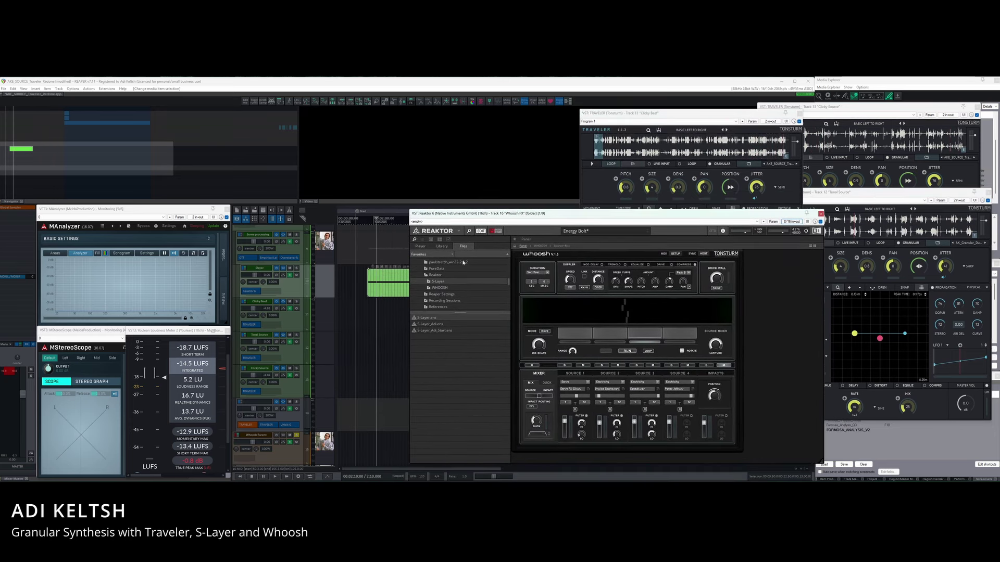
click(251, 290)
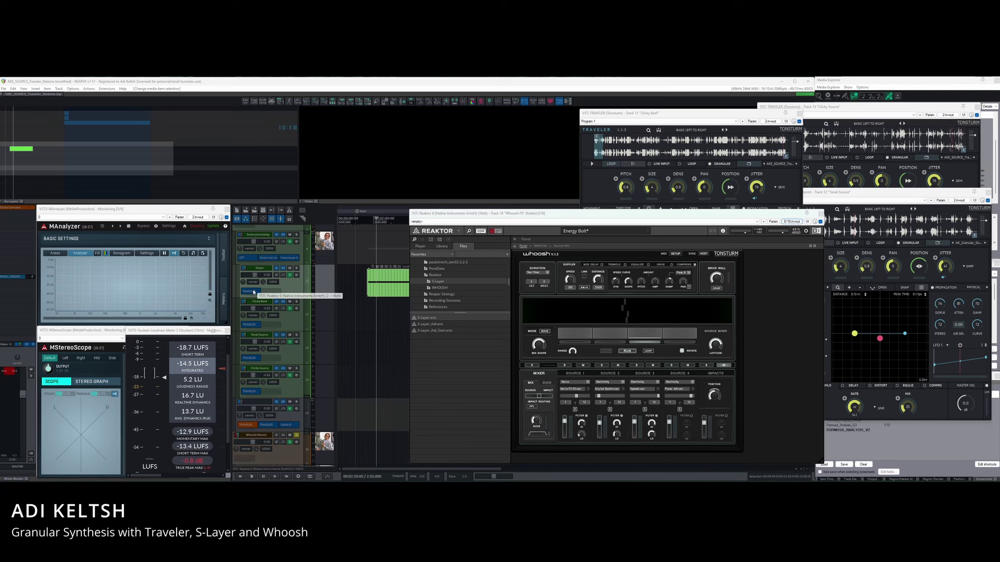
drag(693, 112, 165, 107)
drag(486, 214, 452, 125)
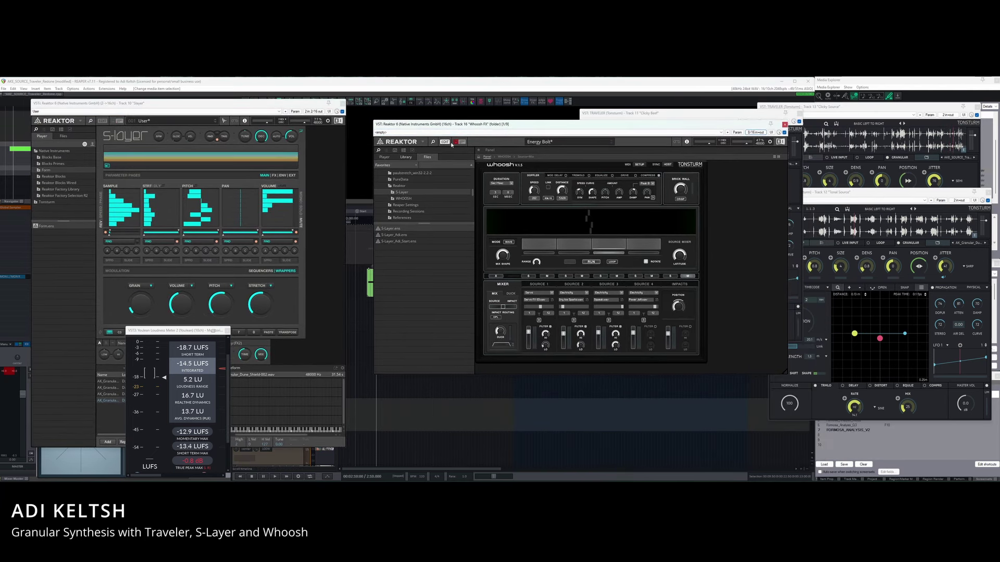
Audition the layered sources through Whoosh with the S-Layer window moved aside to reveal the track list.
key(space)
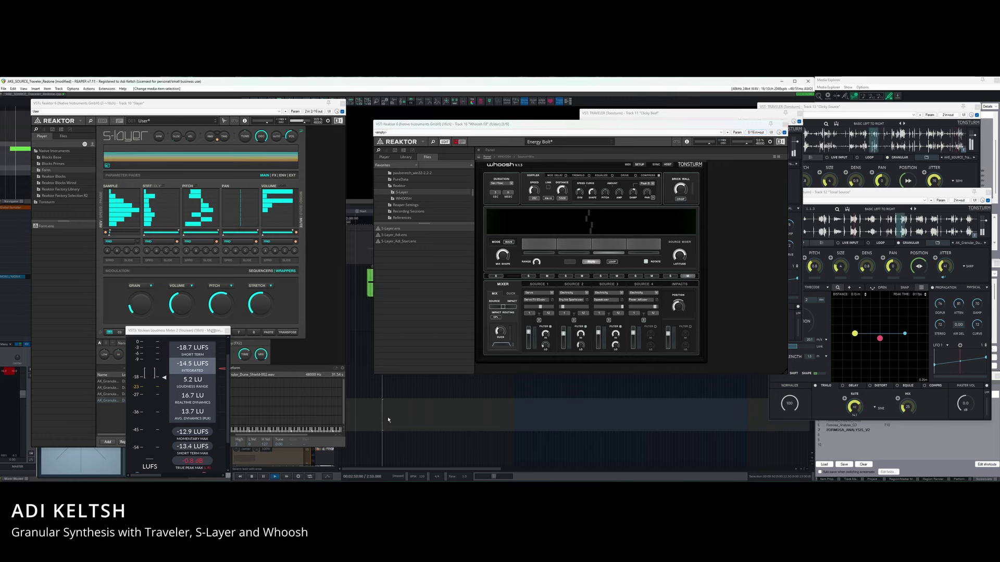
key(space)
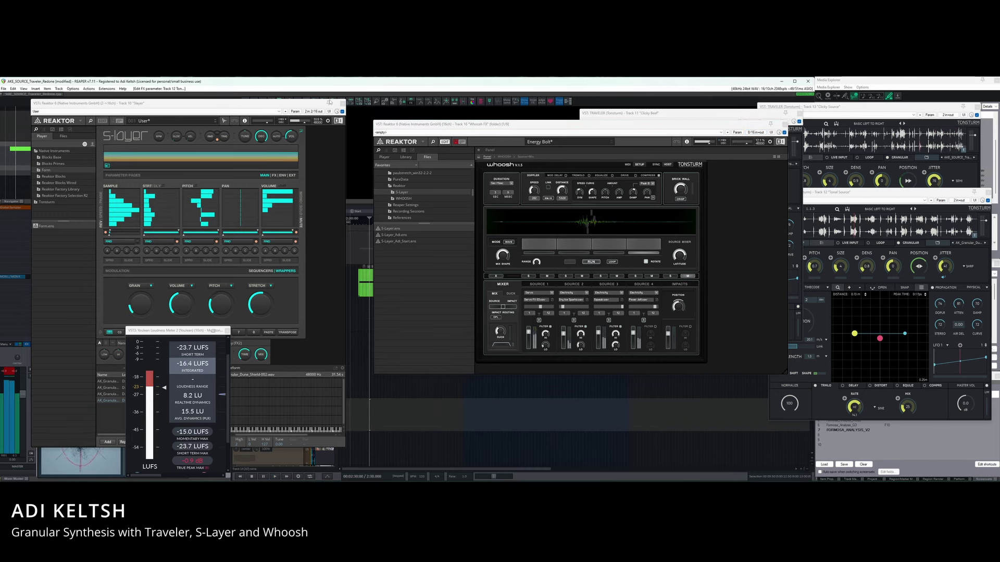
drag(302, 103, 203, 142)
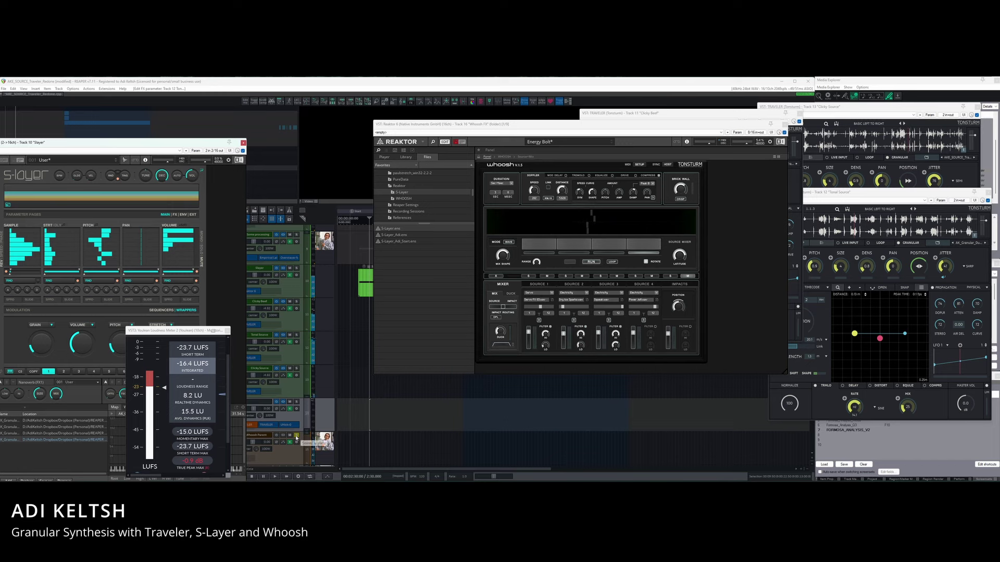
scroll(296, 439, down, 2)
scroll(296, 442, down, 2)
scroll(296, 442, down, 2)
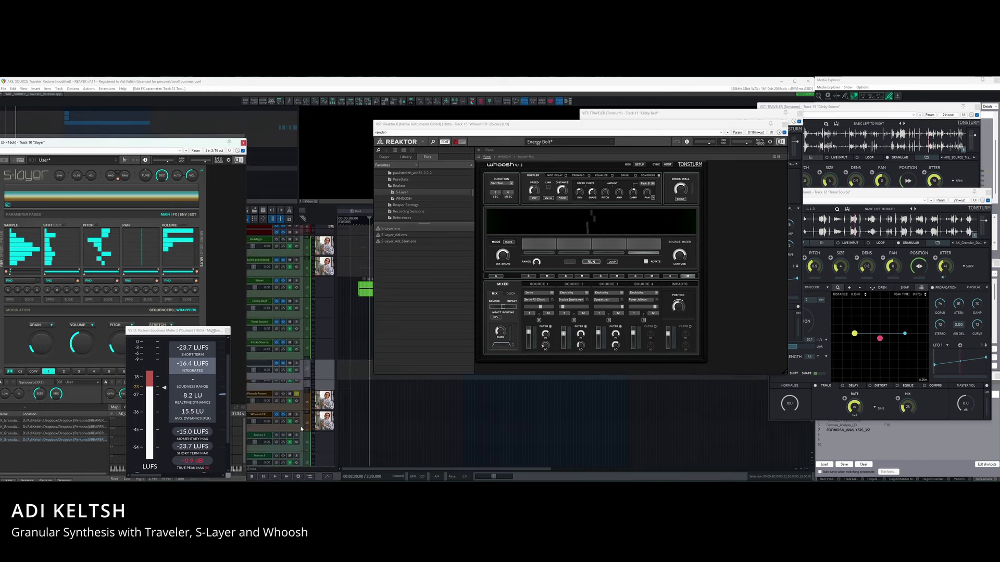
key(space)
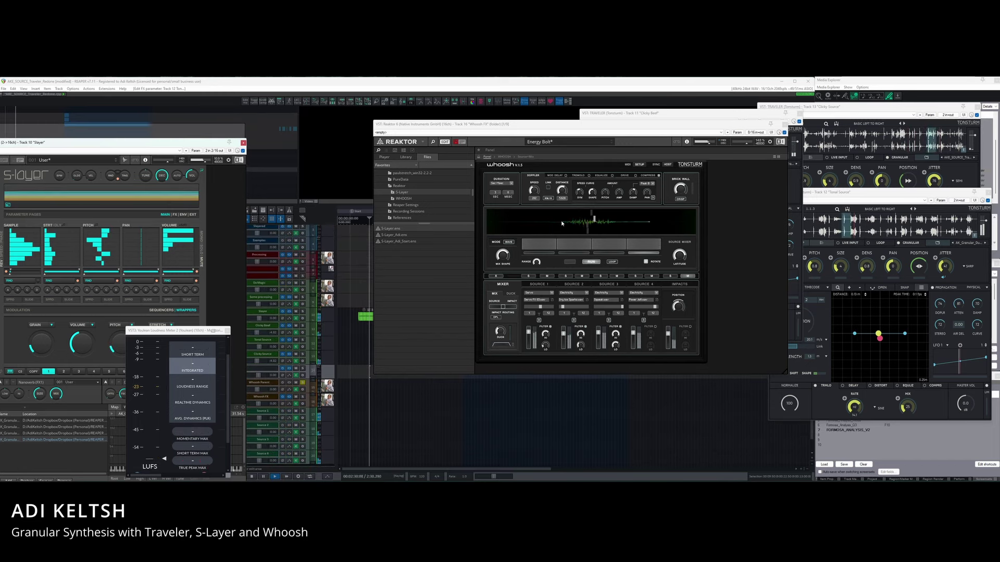
scroll(348, 428, down, 2)
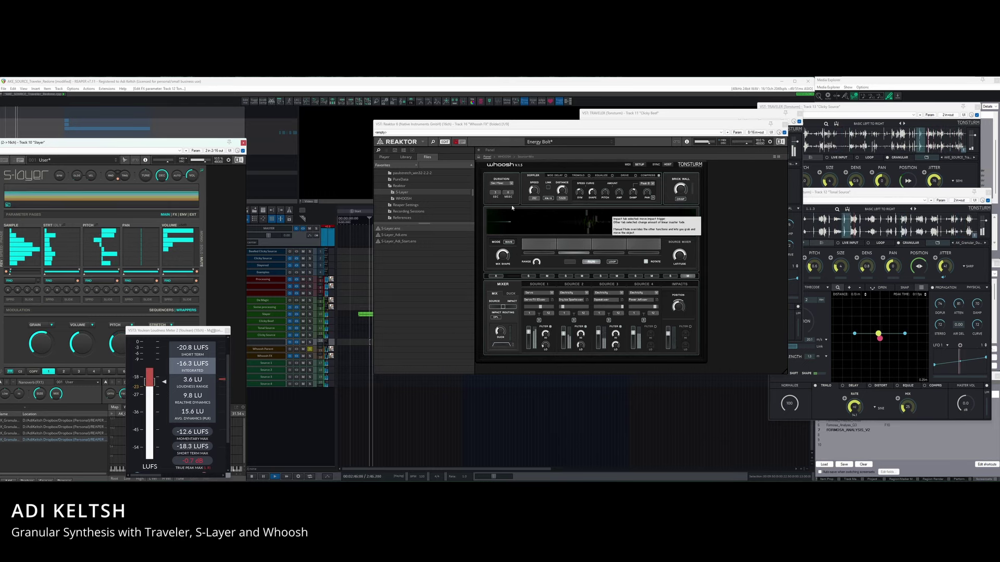
key(space)
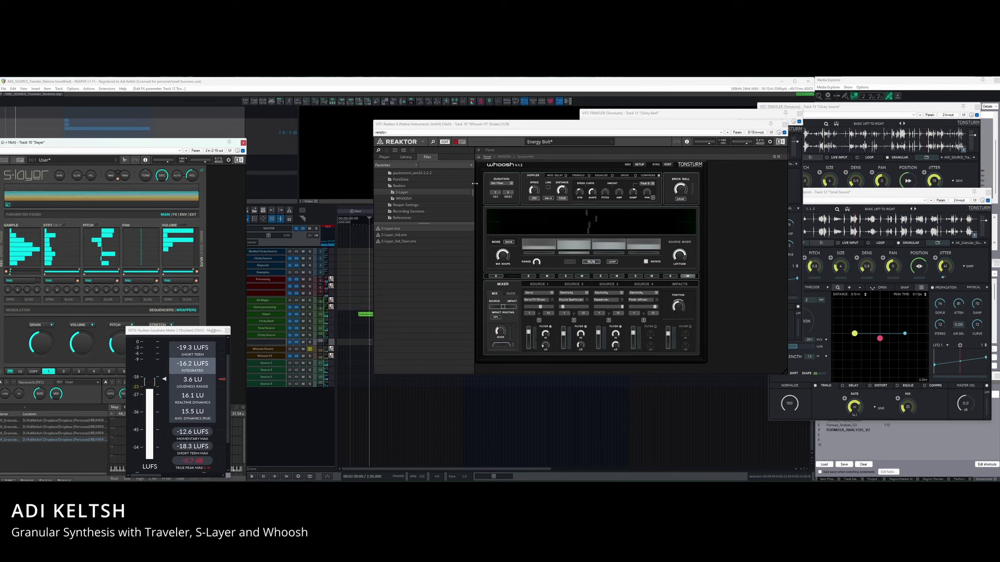
Open parameter modulation for Whoosh's Duration and enable an LFO with the random shape.
drag(492, 193, 495, 186)
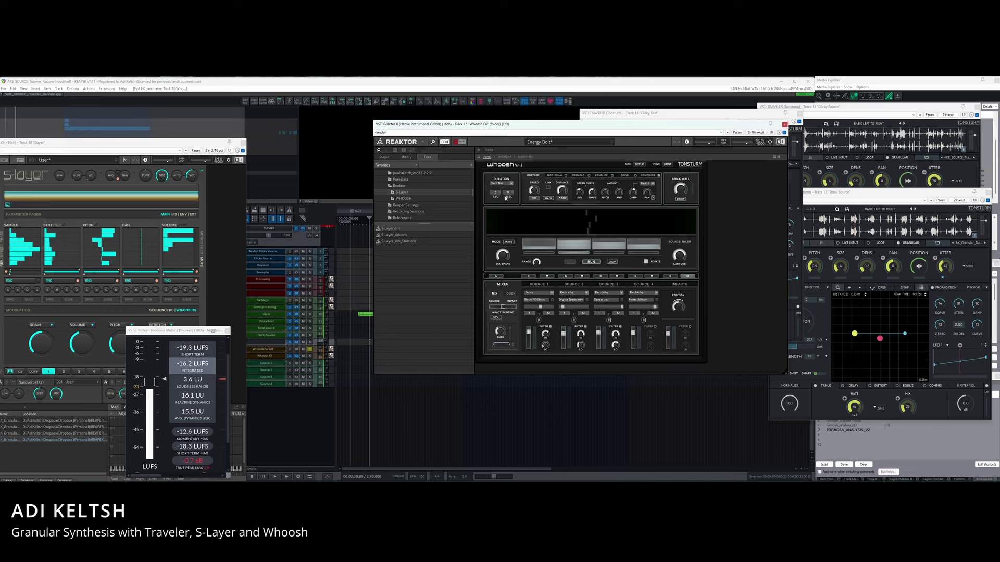
key(alt+m)
click(382, 269)
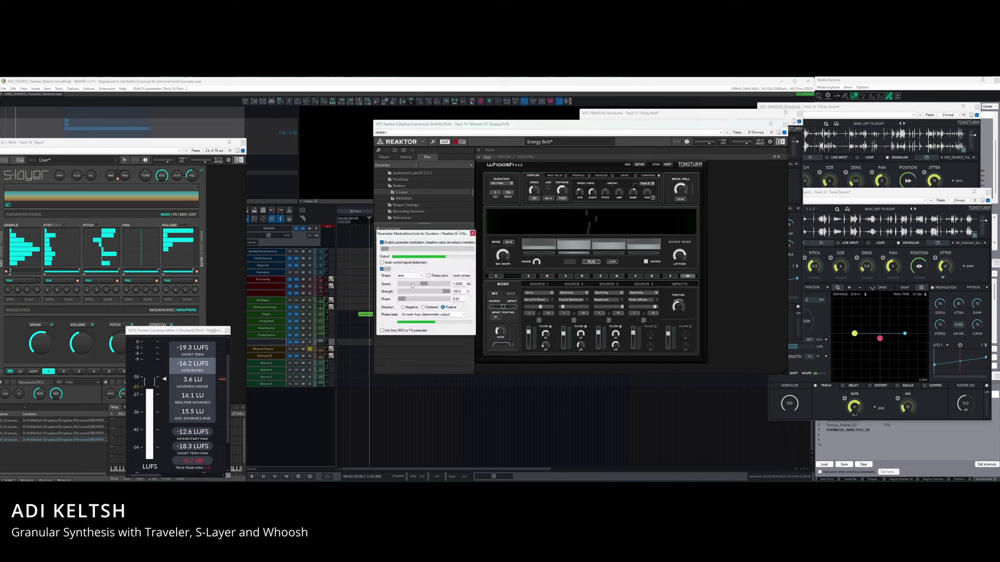
click(419, 275)
click(410, 300)
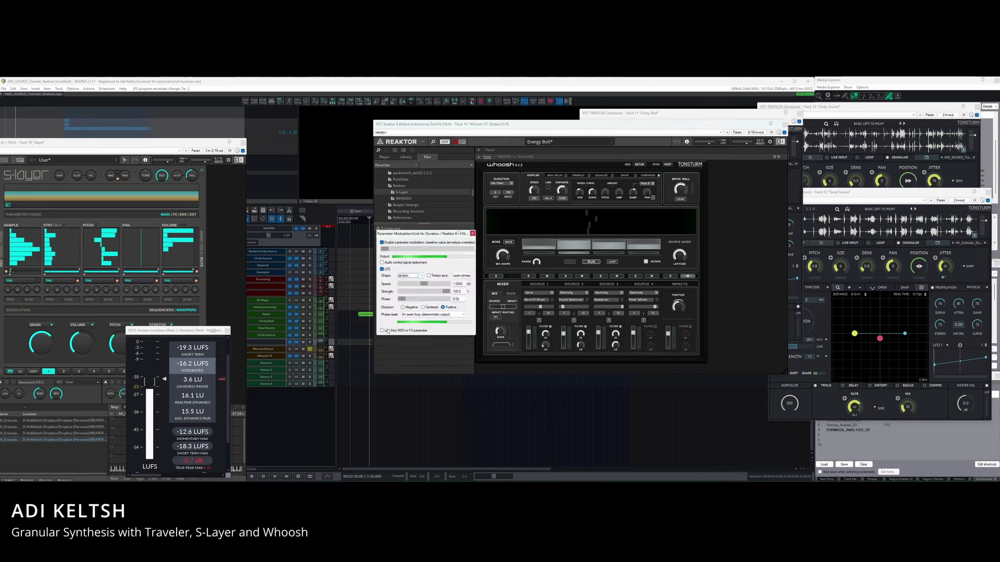
Play back the modulated Whoosh while reducing the Duration LFO's strength.
click(367, 372)
key(space)
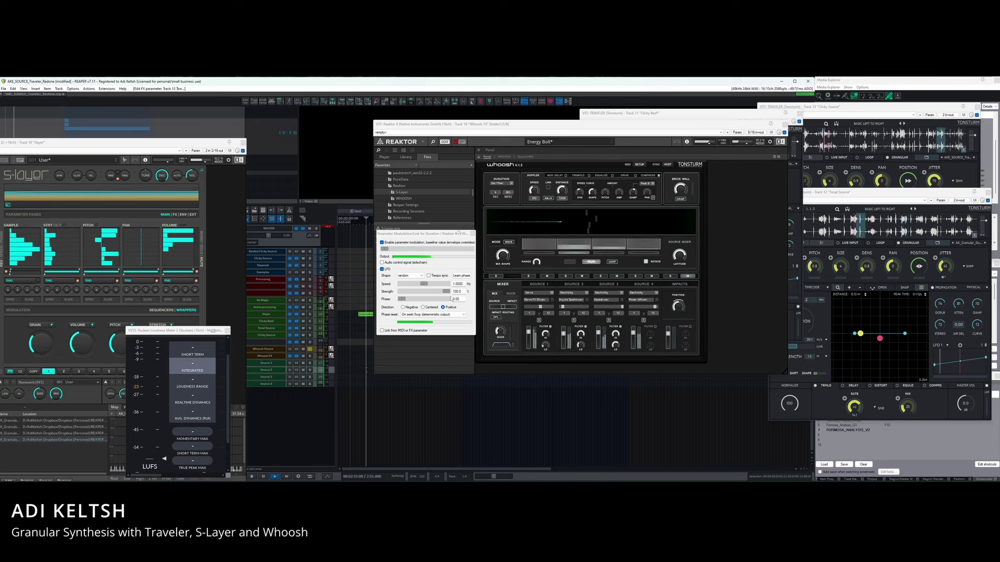
drag(446, 292, 431, 296)
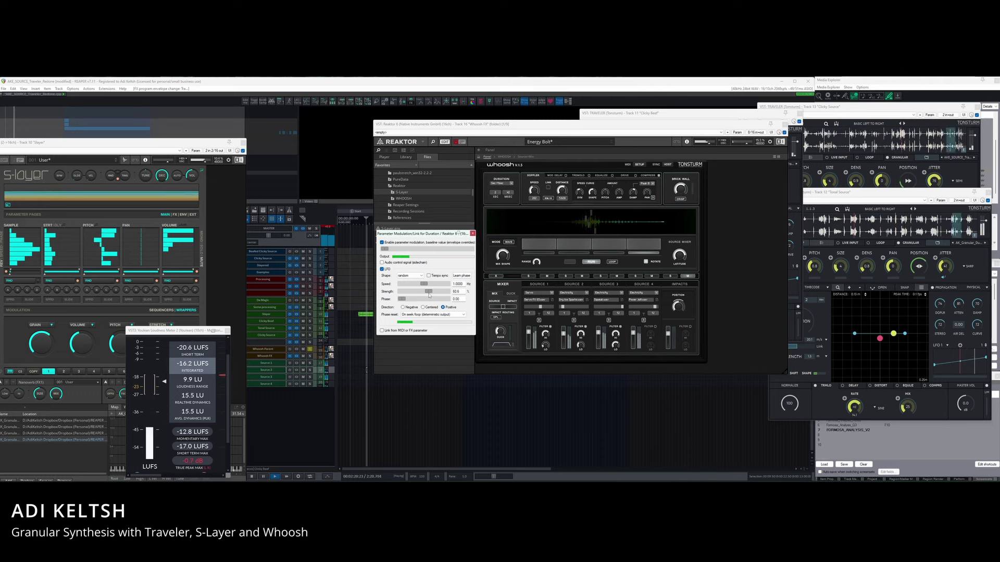
key(space)
Turn off the LFO and the parameter modulation on Whoosh's Duration and close its modulation settings.
click(382, 269)
click(382, 242)
click(473, 233)
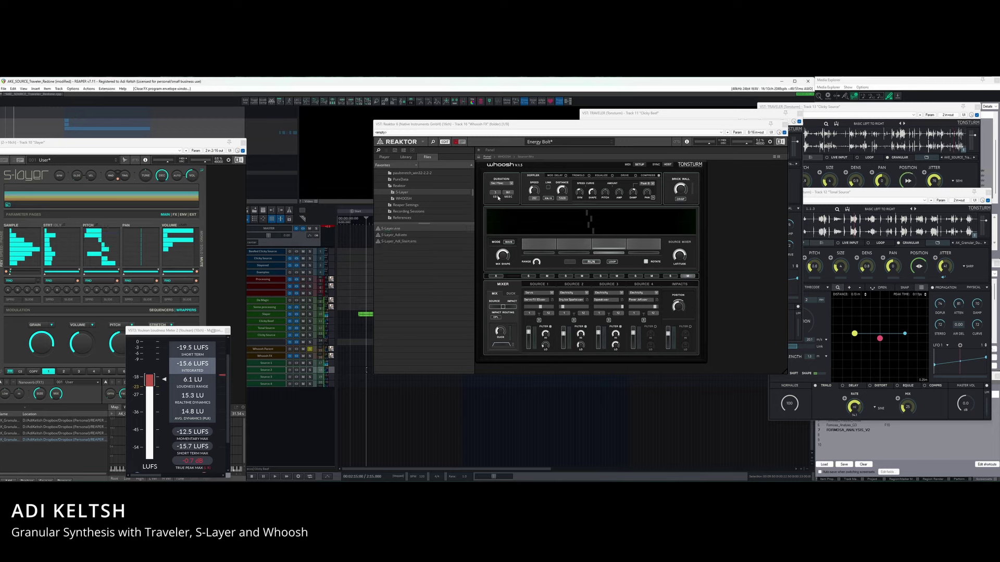
Switch Whoosh's movement to Manual mode, move its window off the arrangement and start playback.
drag(492, 196, 497, 193)
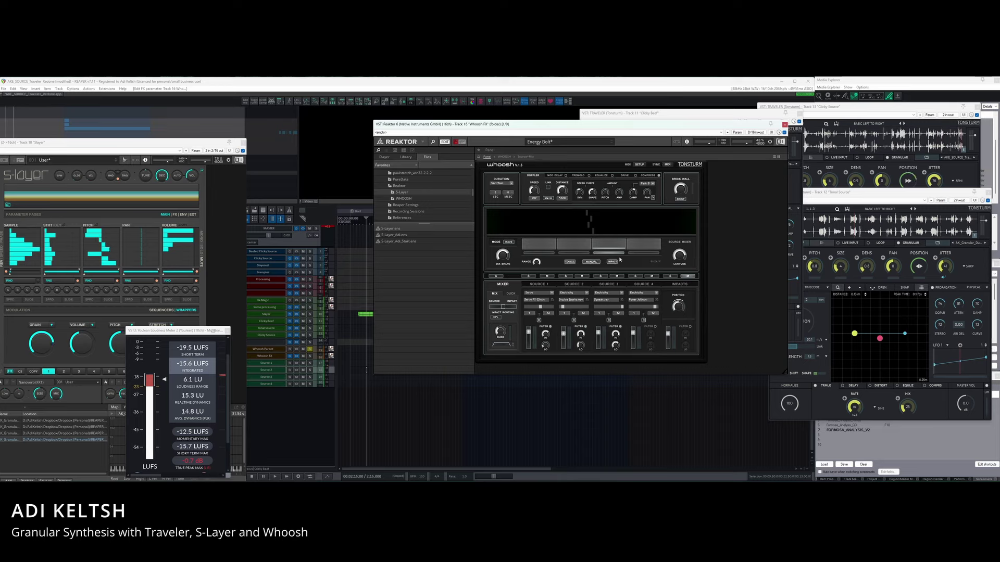
click(590, 262)
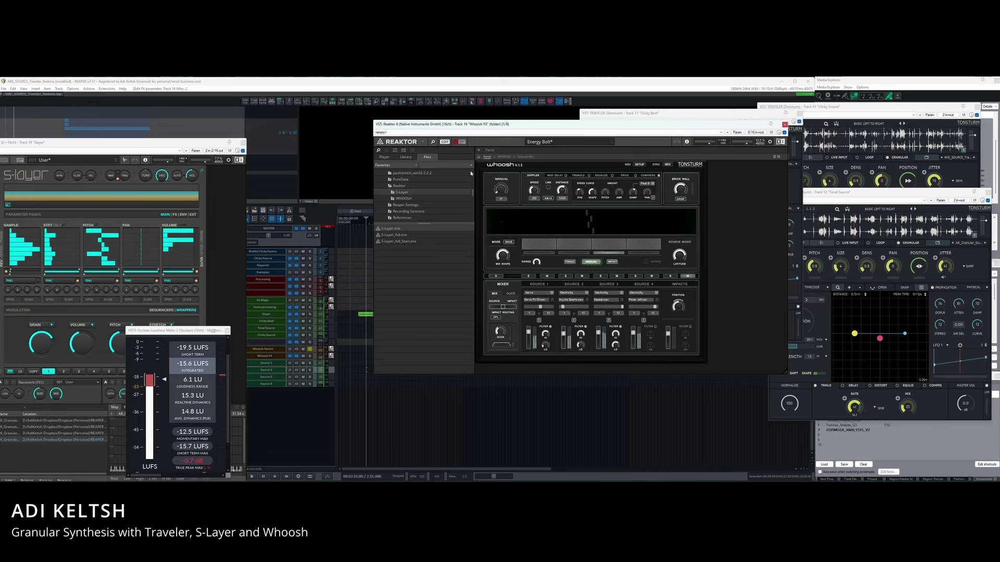
drag(509, 125, 571, 123)
key(space)
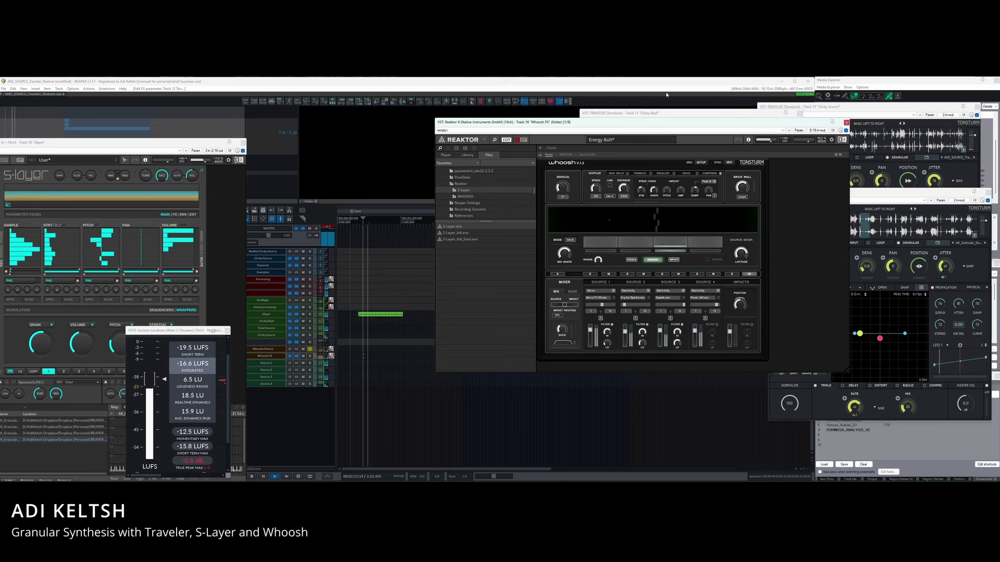
Try Manual movement mode in the Tonal Source track's Traveler and return it to Seconds.
drag(684, 123, 539, 118)
click(814, 288)
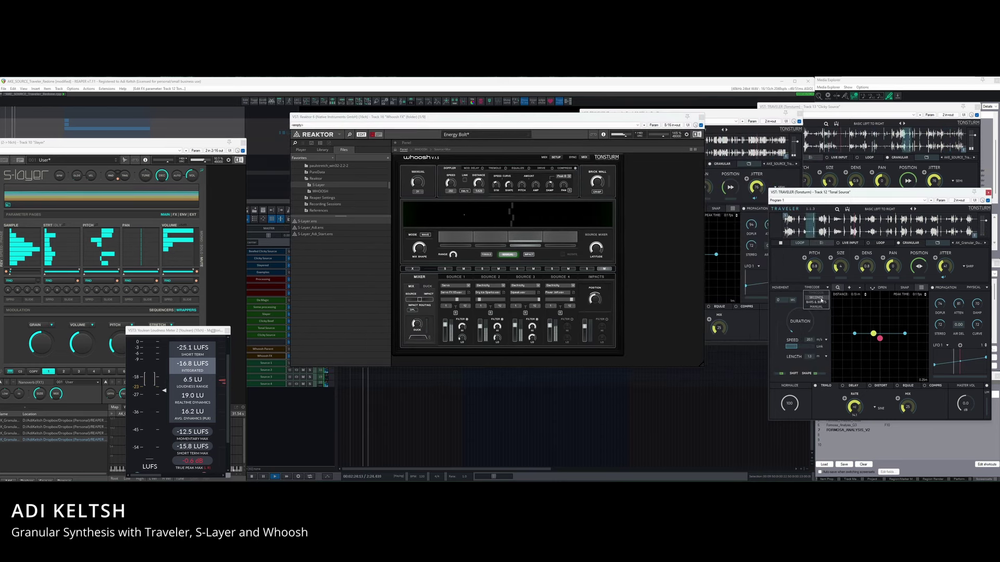
click(818, 308)
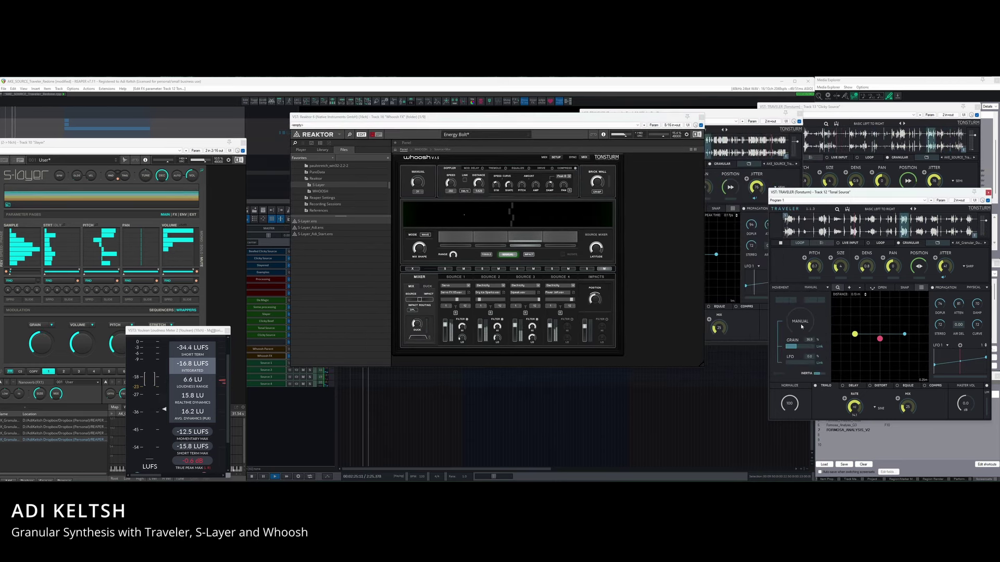
click(814, 287)
click(814, 295)
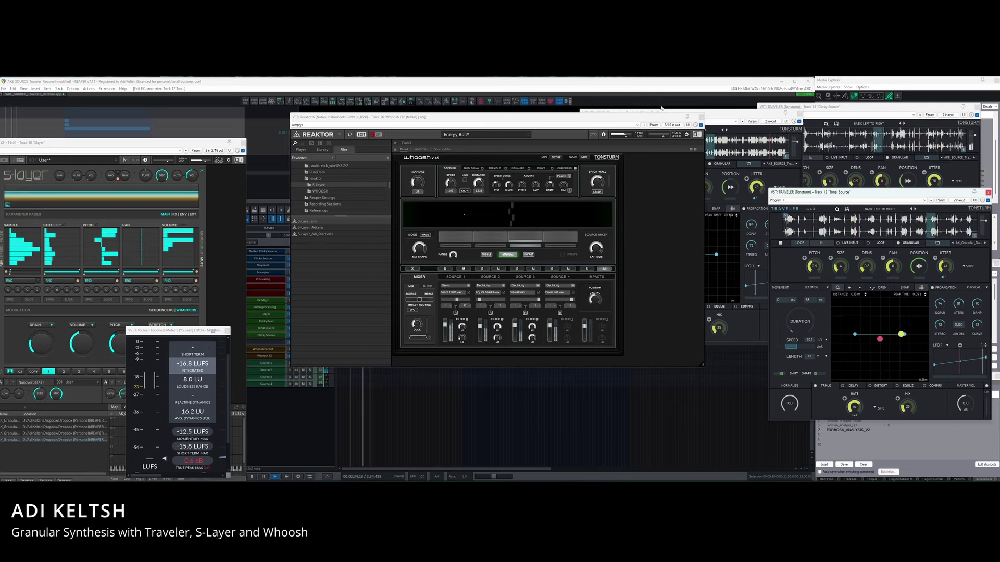
Close the Whoosh FX and Clicky Beat plug-in windows.
click(699, 117)
click(800, 112)
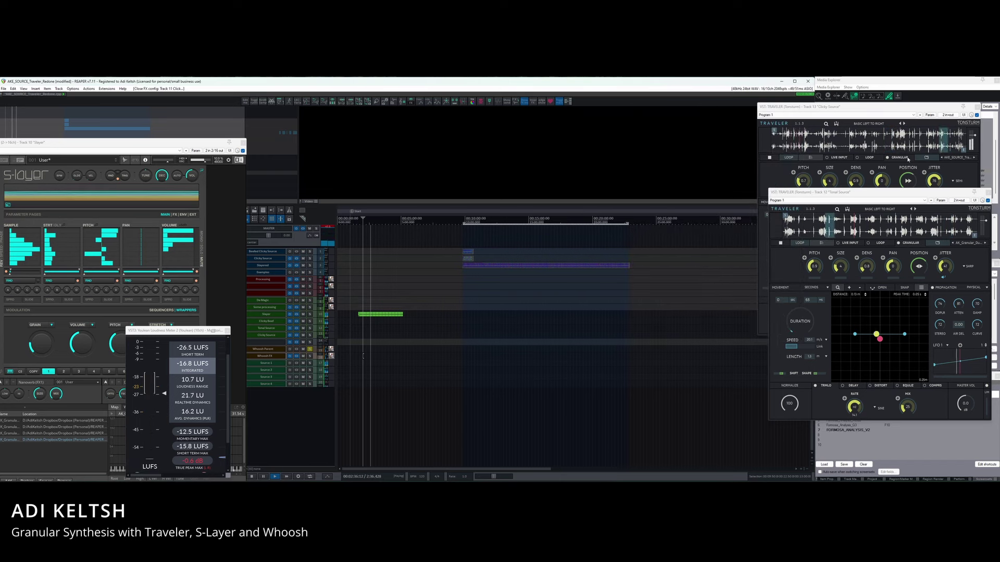
Close the two Traveler windows and the S-Layer window.
click(988, 192)
click(987, 106)
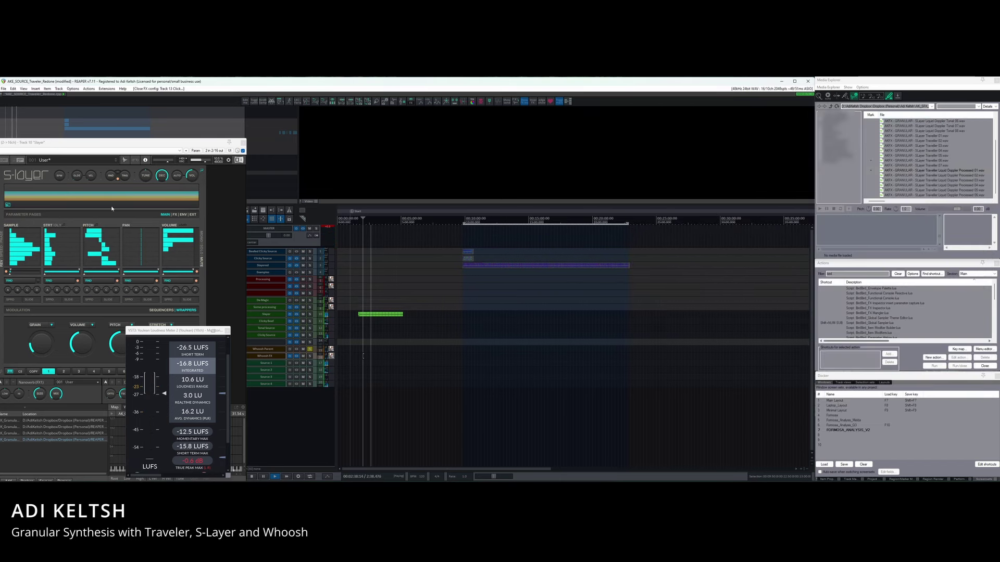
click(242, 142)
Zoom the arrangement in, place the edit cursor near the start of the green clip and clear the stray razor edit.
drag(369, 343, 366, 345)
scroll(365, 354, up, 3)
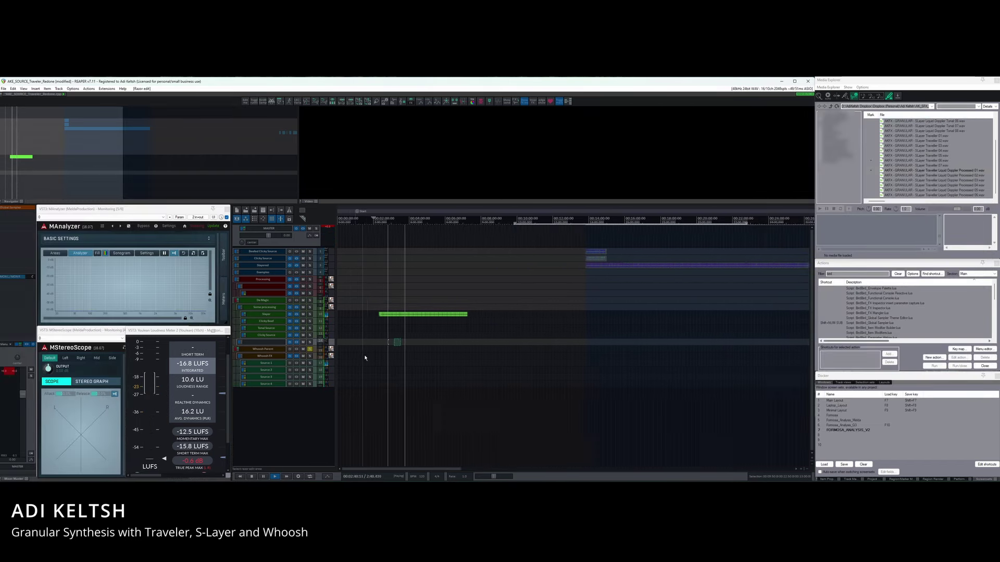
scroll(409, 342, up, 3)
click(408, 341)
scroll(408, 341, down, 3)
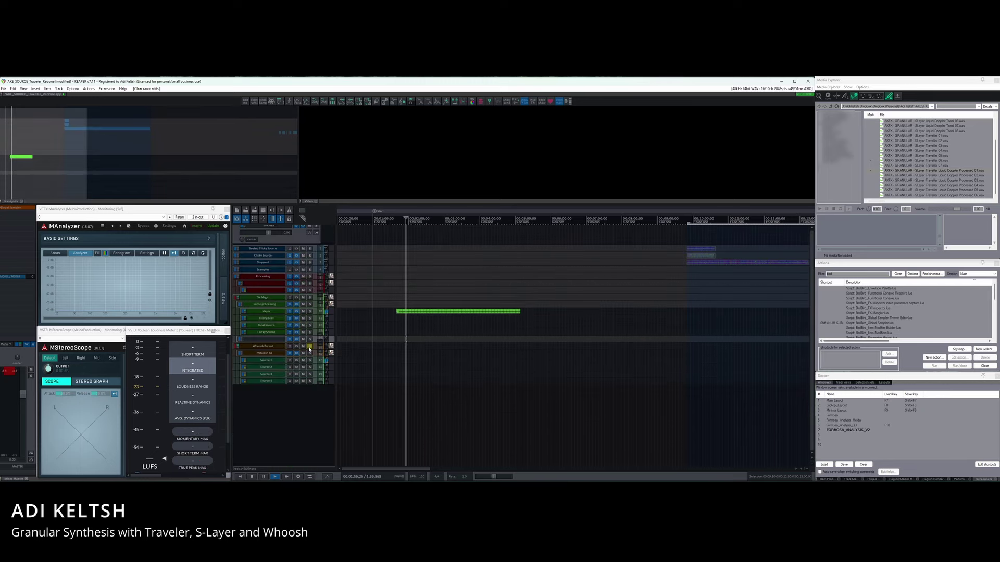
Turn off solo on the Whoosh Parent track and briefly play the mix from the edit cursor.
scroll(308, 344, up, 5)
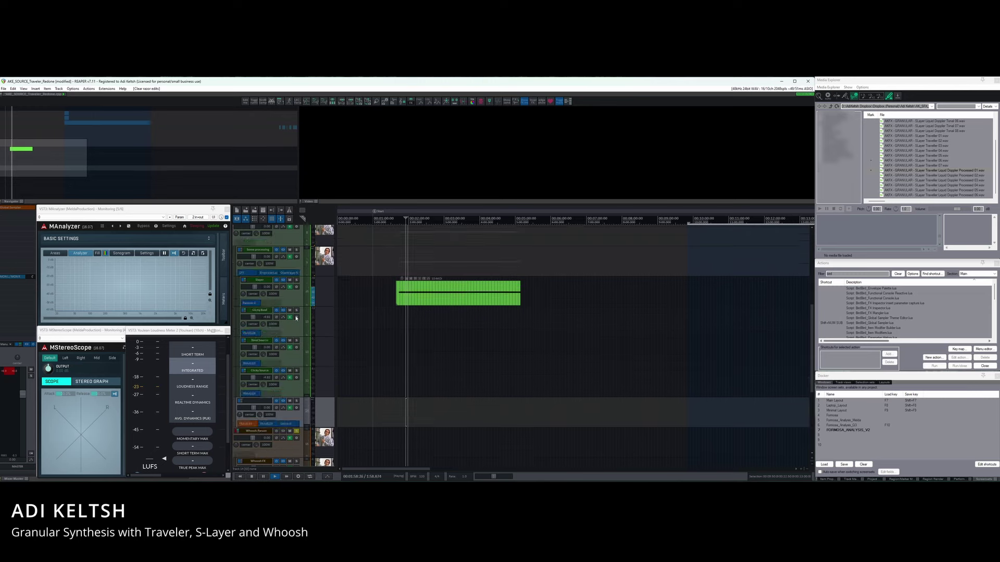
scroll(299, 320, down, 3)
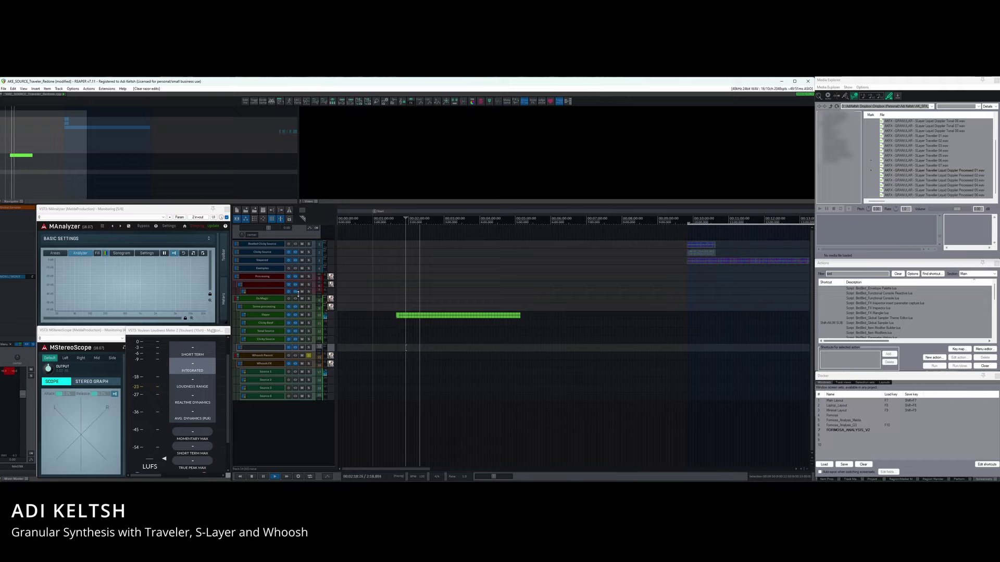
scroll(298, 294, down, 1)
click(307, 349)
scroll(306, 349, up, 2)
key(space)
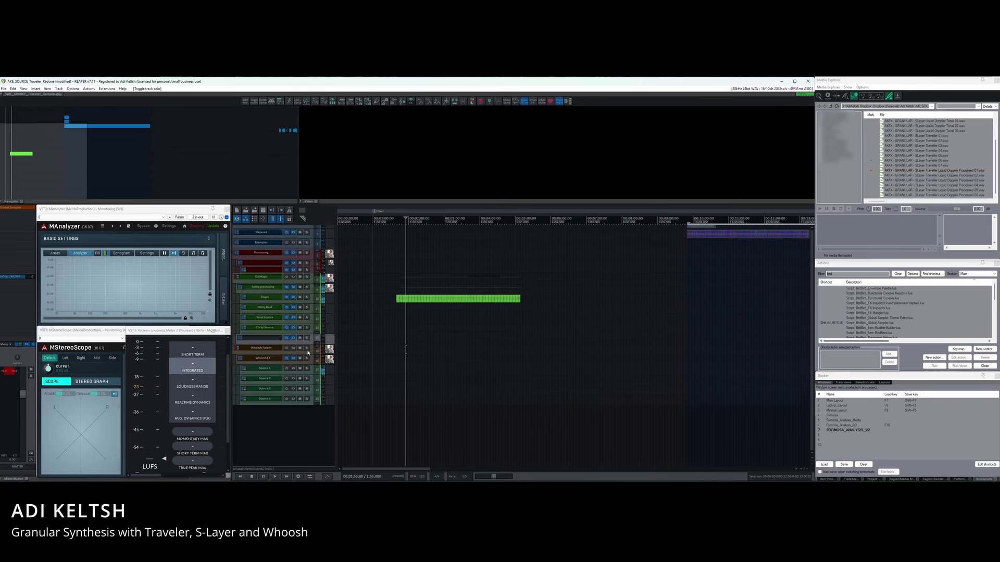
scroll(307, 353, up, 3)
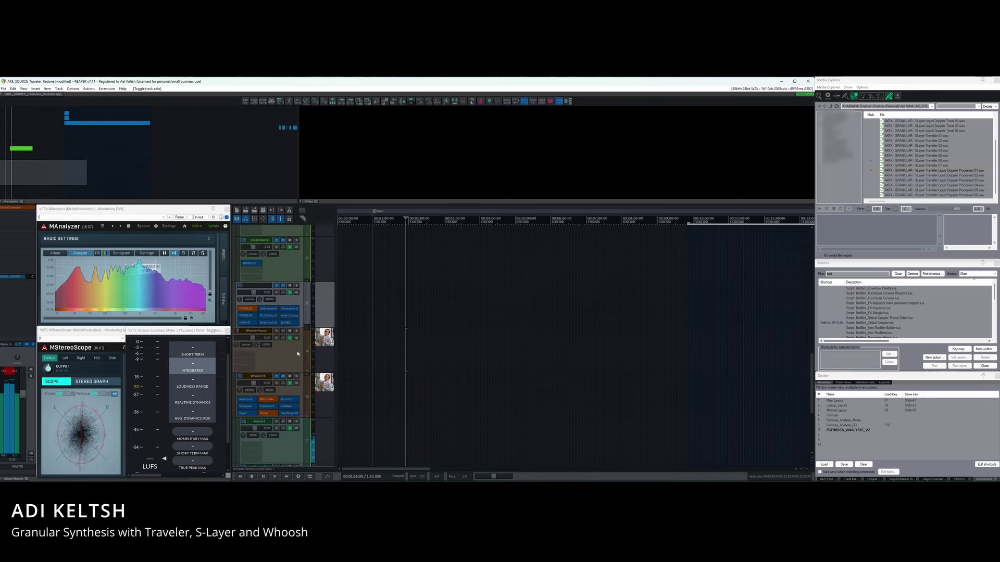
click(298, 353)
scroll(297, 353, down, 1)
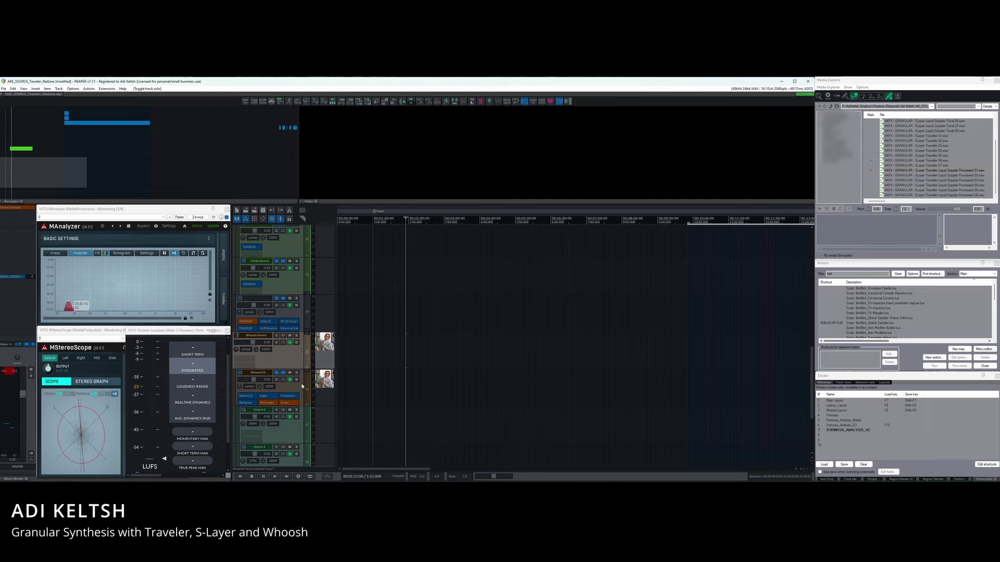
Inspect the RX Voice De-noise and BYOME plug-ins on the unnamed track above Whoosh Parent, closing each one.
scroll(292, 384, up, 2)
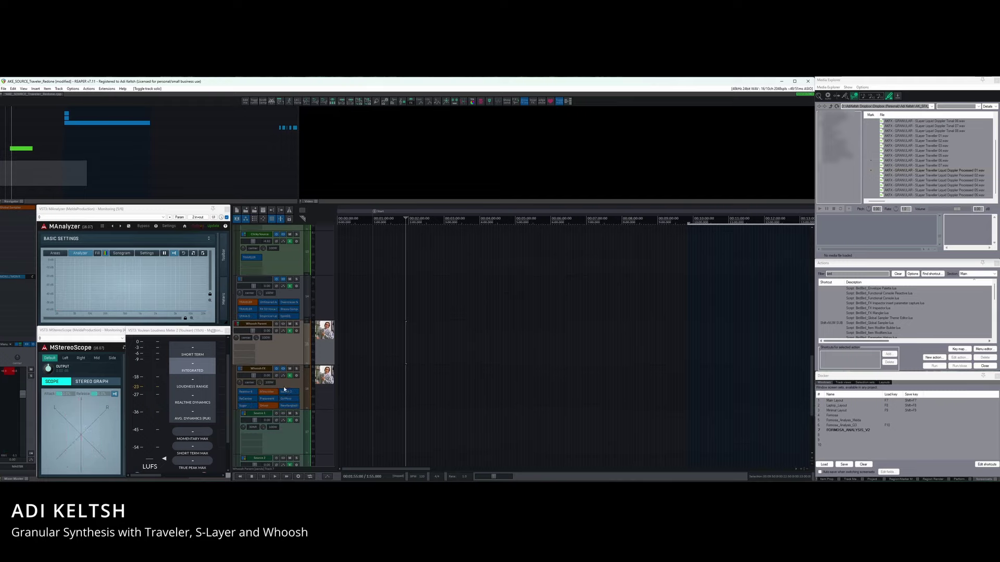
scroll(315, 342, up, 1)
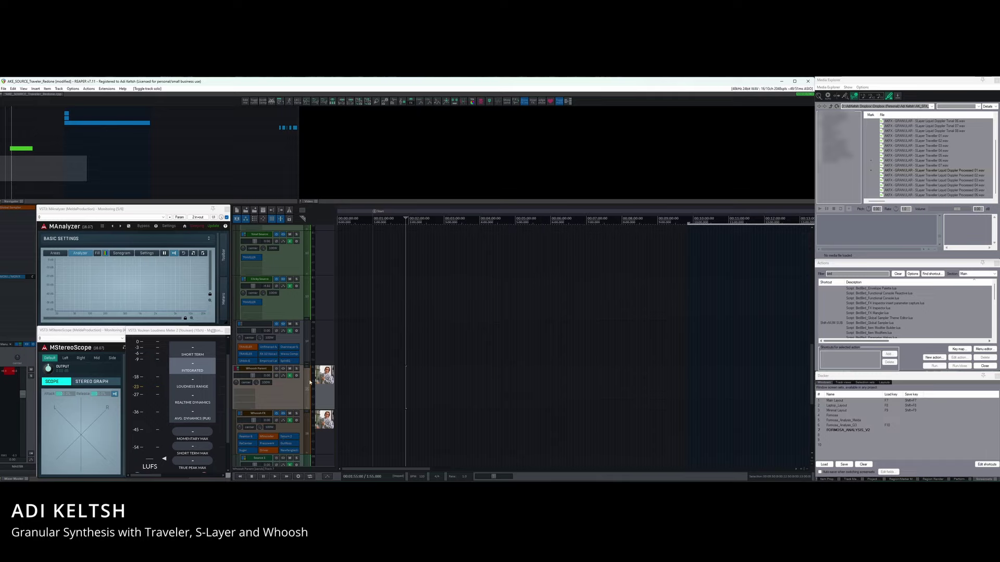
click(272, 359)
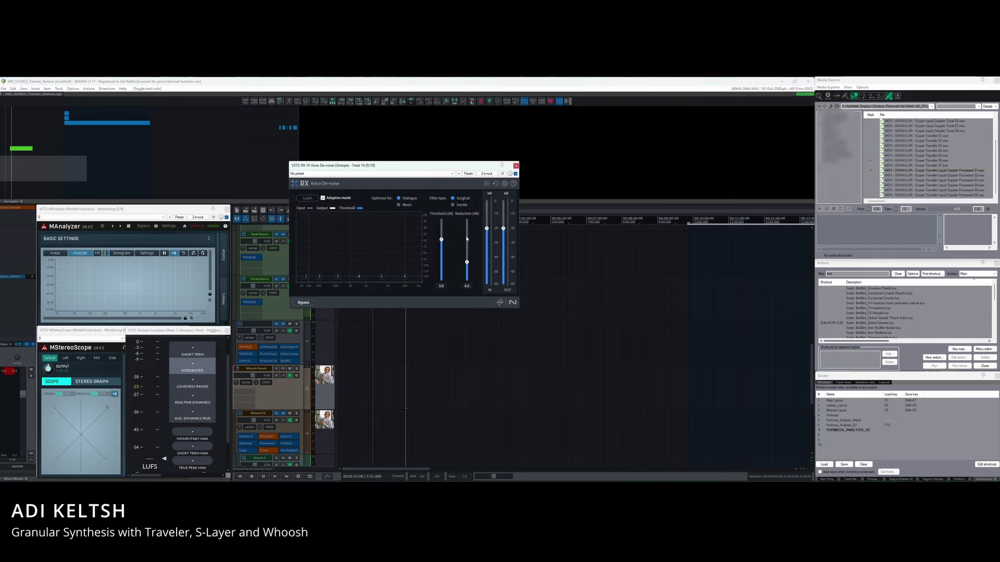
click(515, 166)
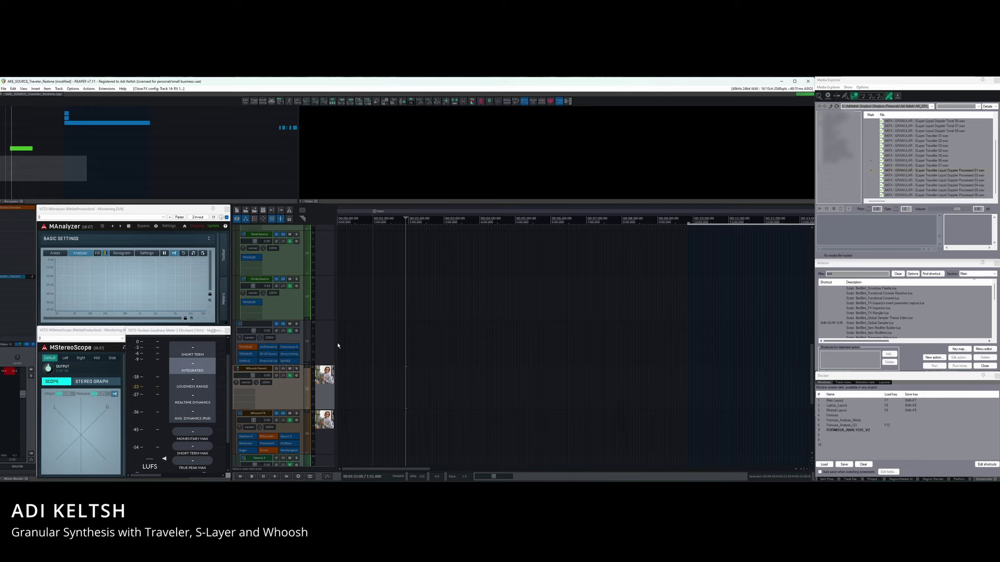
click(270, 349)
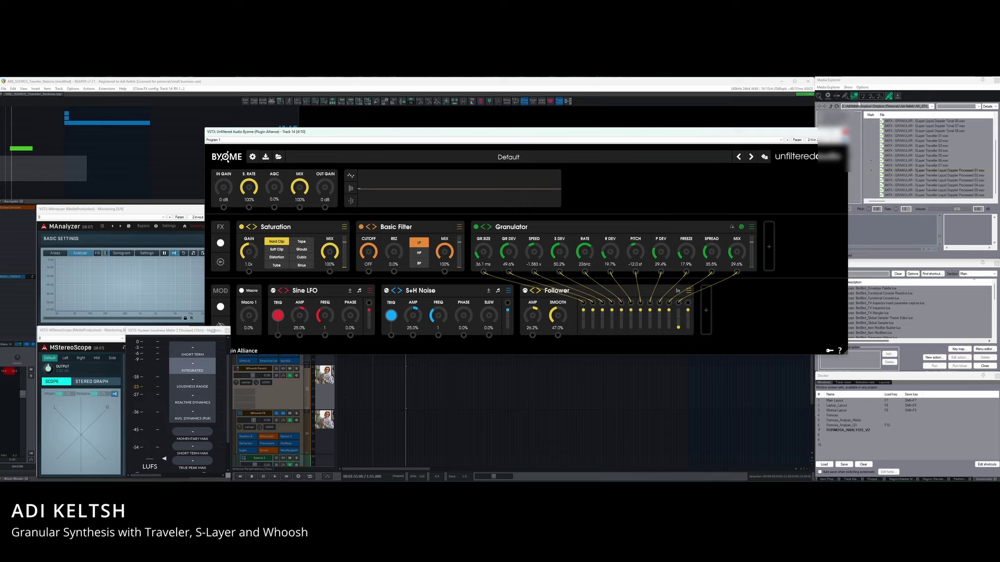
click(841, 132)
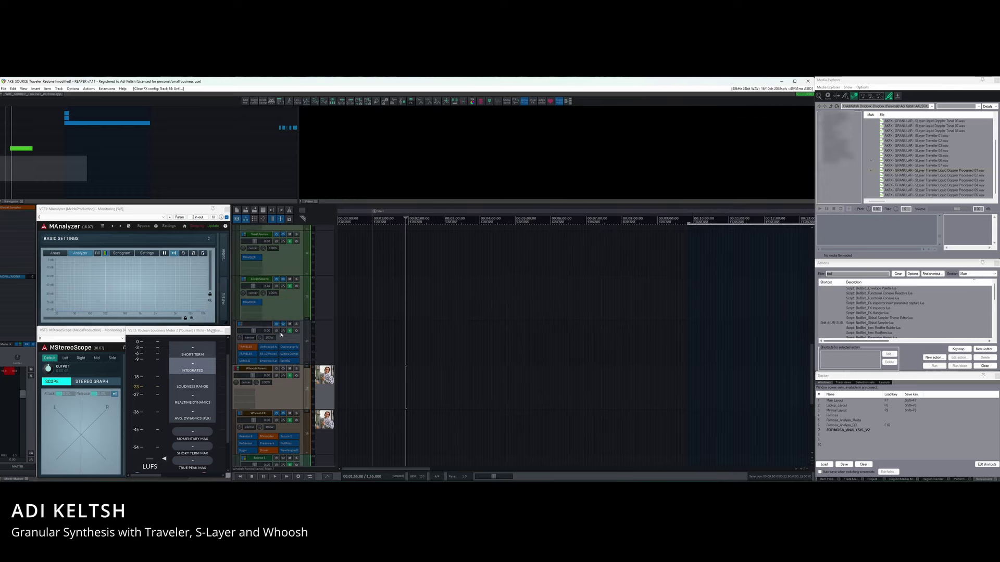
Inspect the OTT compressor and the rest of the effects chain on the Some processing track.
scroll(280, 335, up, 1)
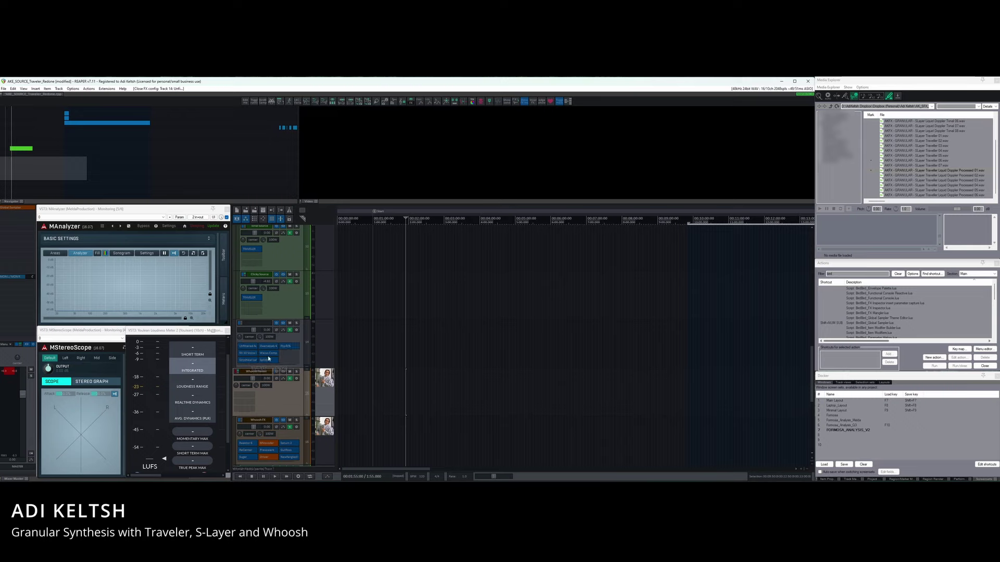
scroll(306, 355, down, 1)
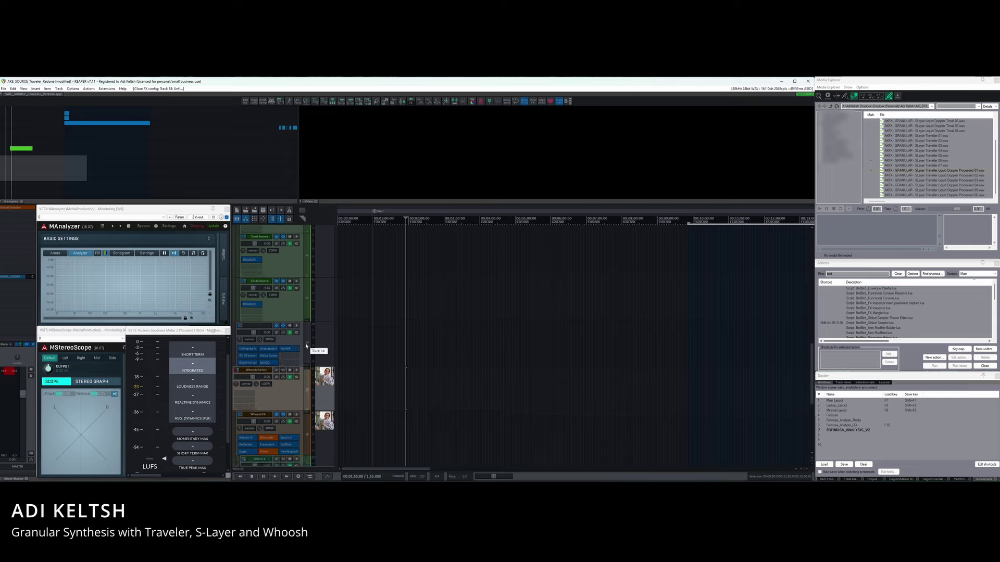
scroll(305, 342, up, 4)
click(246, 370)
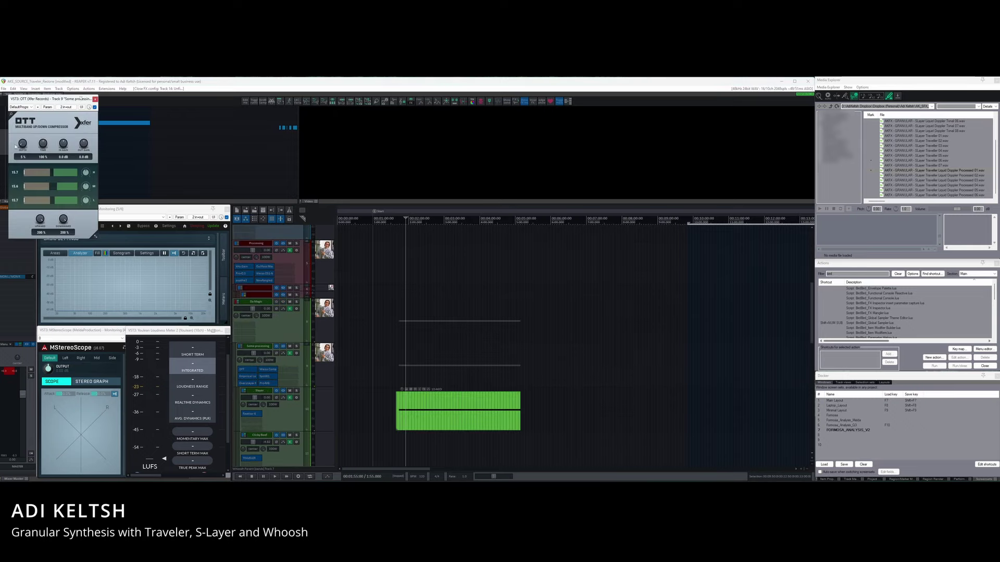
click(95, 99)
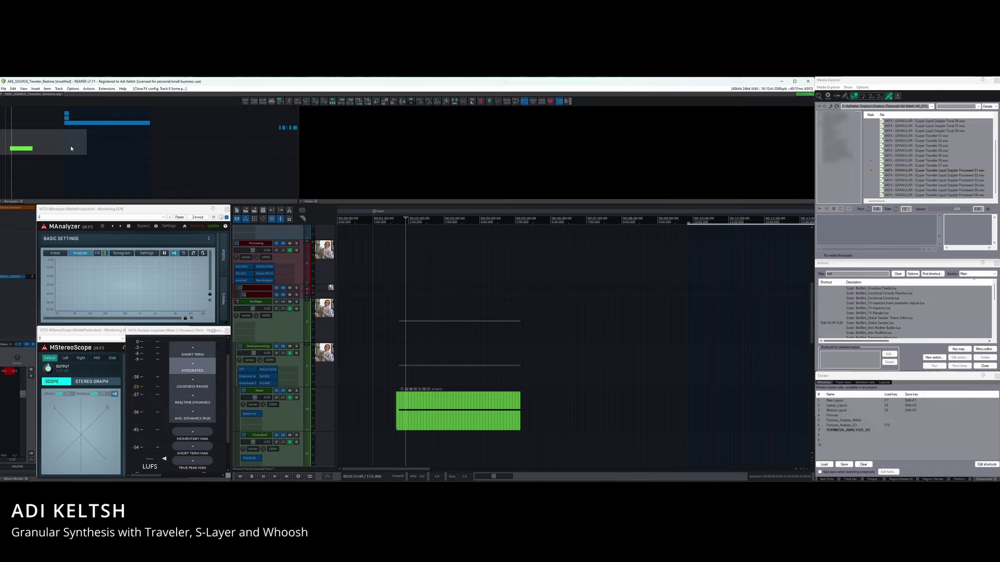
click(271, 383)
click(270, 383)
scroll(296, 315, down, 1)
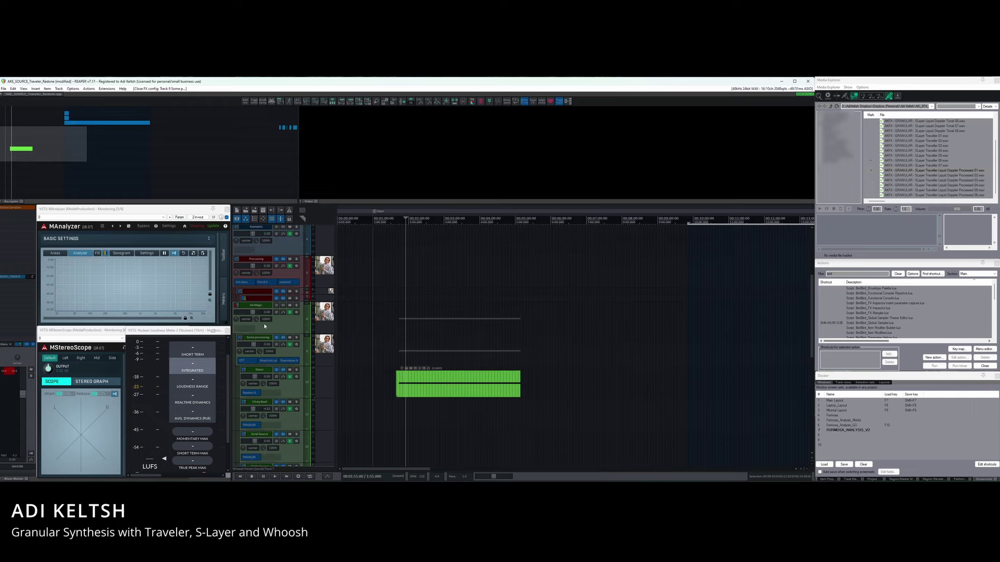
Add FabFilter Pro-MB to the Da Magic folder track and place its window beside the green clip.
click(249, 331)
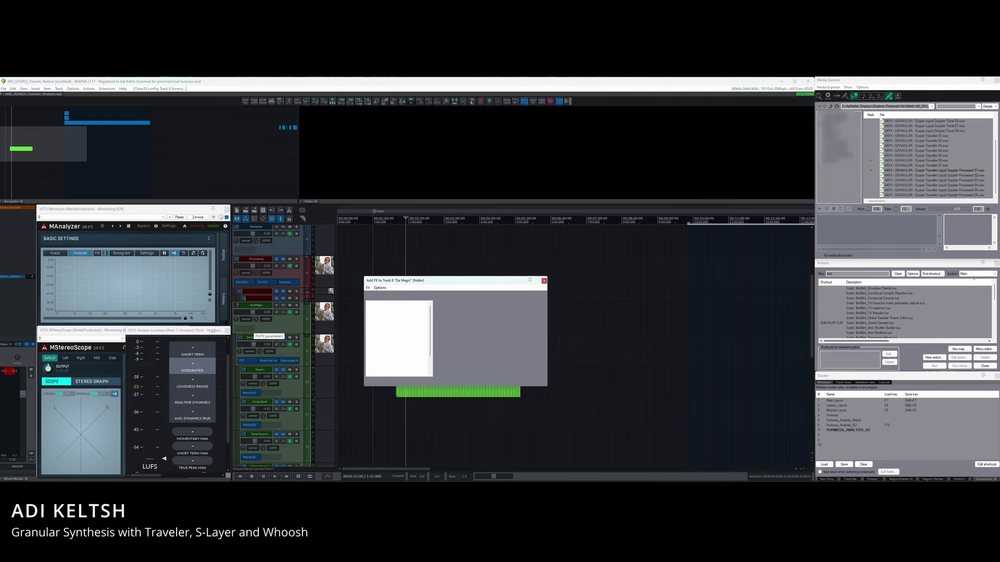
text(M)
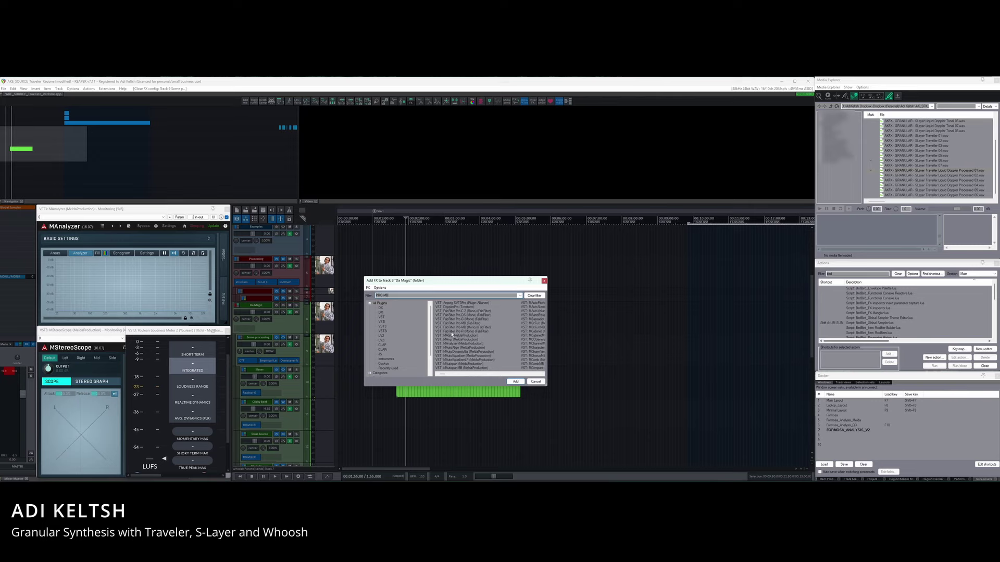
text(B)
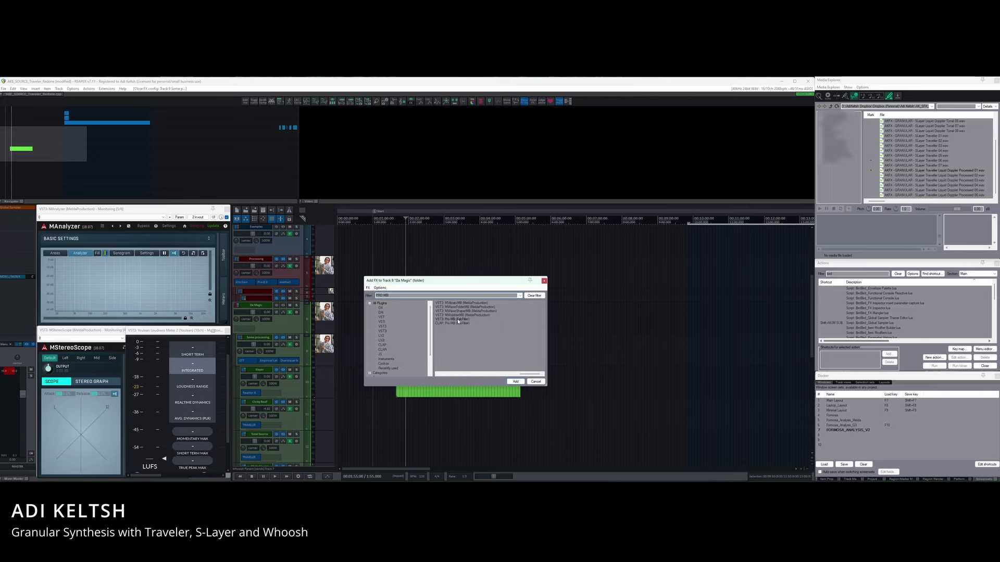
key(Return)
drag(172, 99, 688, 205)
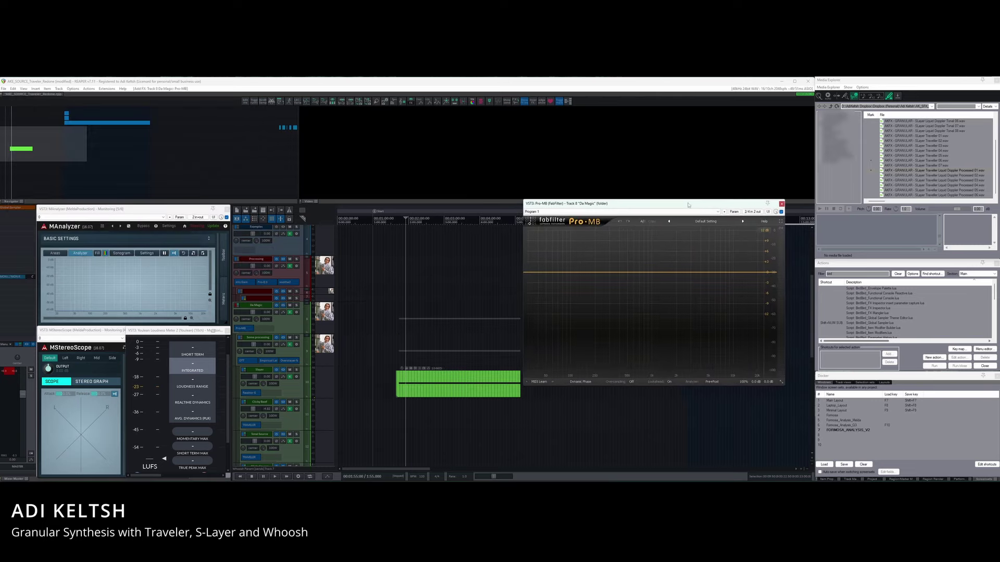
Play the green clip, create a high-frequency band in Pro-MB and switch it to Expand mode.
click(405, 384)
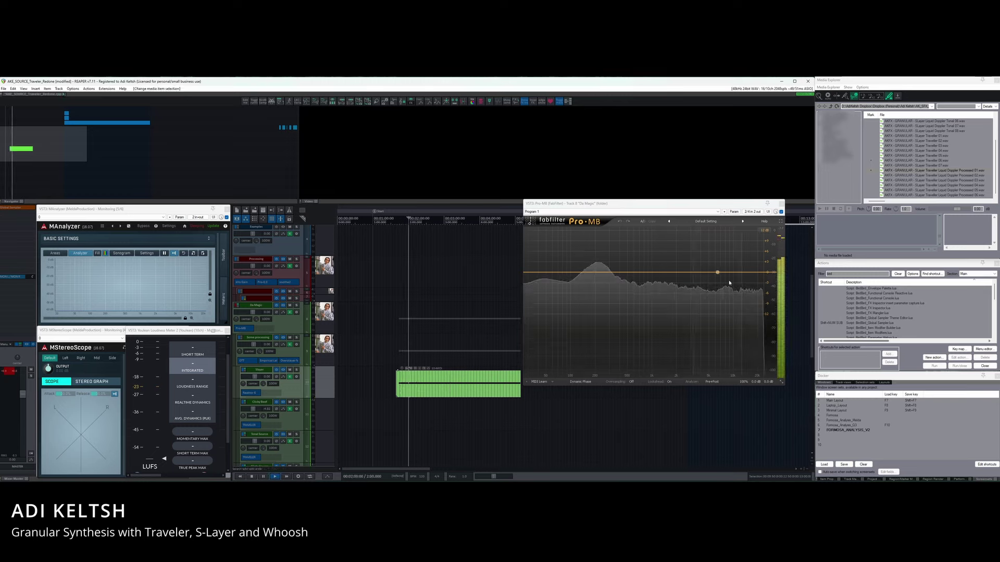
click(676, 273)
mouse_move(677, 272)
mouse_down()
mouse_move(714, 272)
mouse_move(680, 273)
mouse_up()
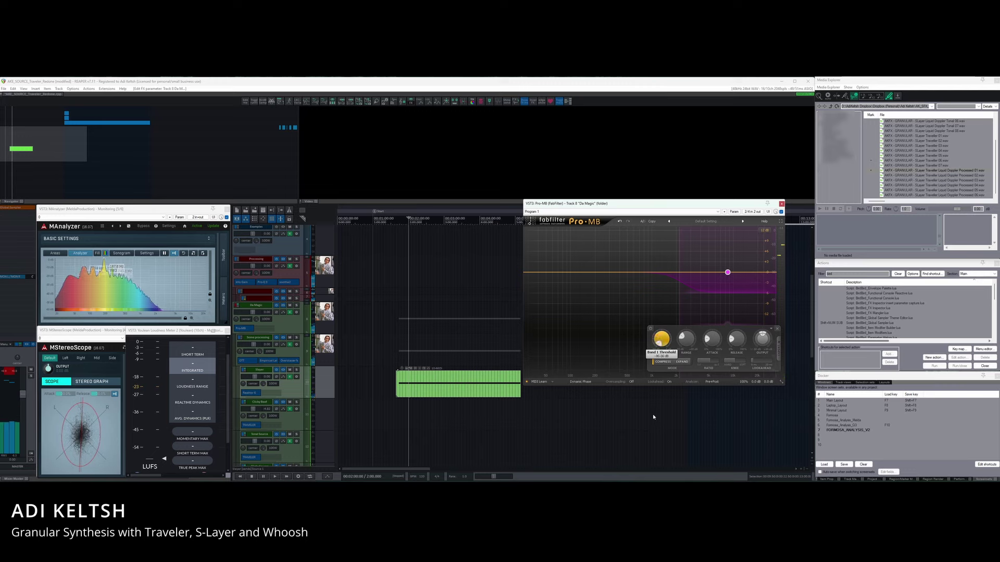
click(682, 362)
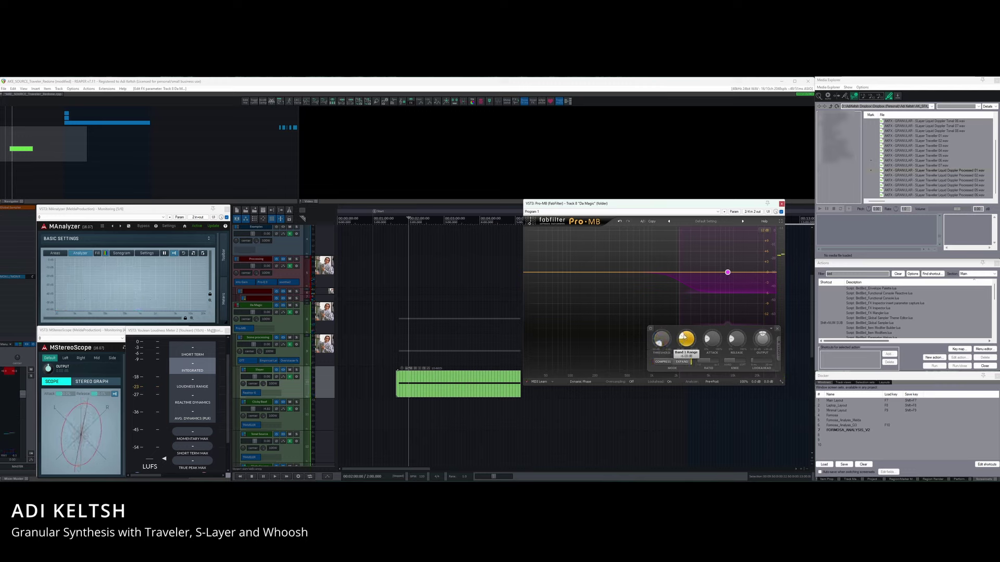
Audition the Pro-MB band from further into the green clip, stop playback and raise the band's threshold.
click(429, 384)
key(space)
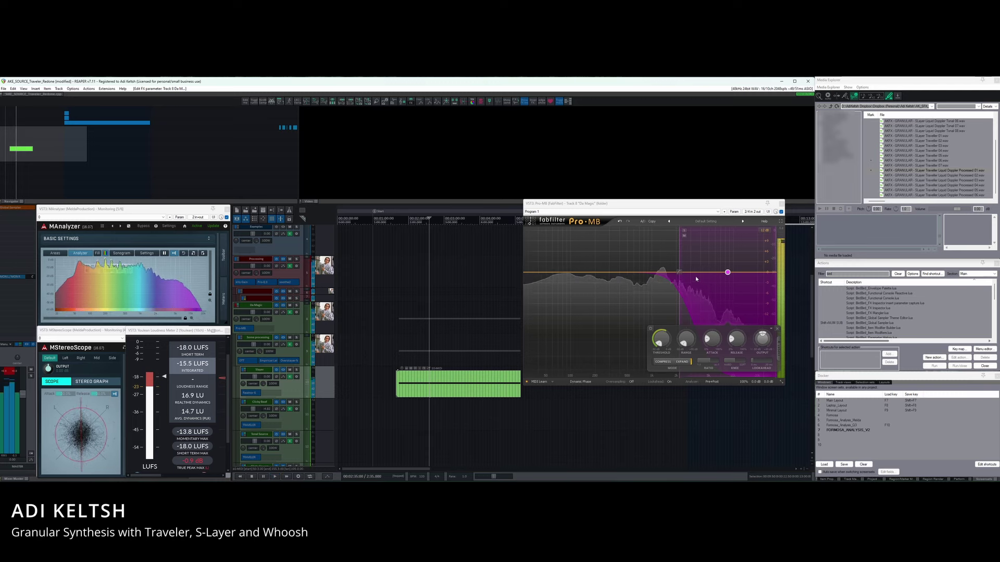
key(space)
drag(661, 339, 662, 312)
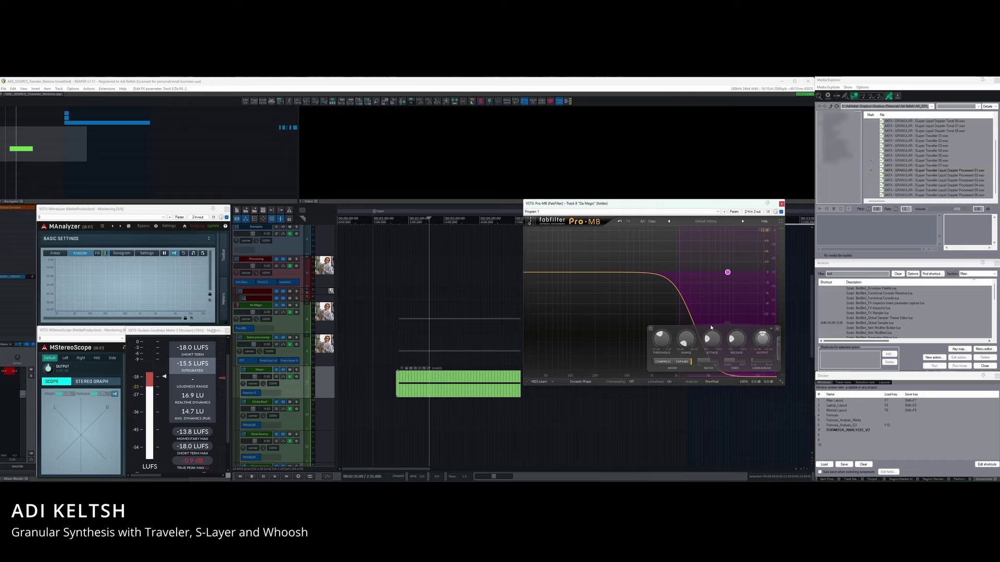
Examine the track hierarchy and effects chains from the Processing folder down through Da Magic to Whoosh Parent.
scroll(356, 336, down, 2)
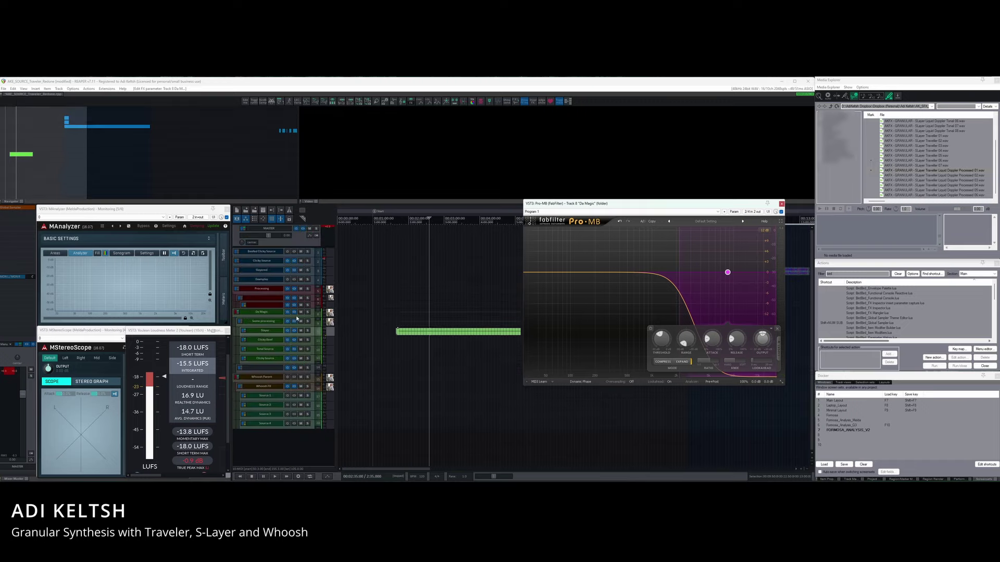
scroll(288, 302, down, 3)
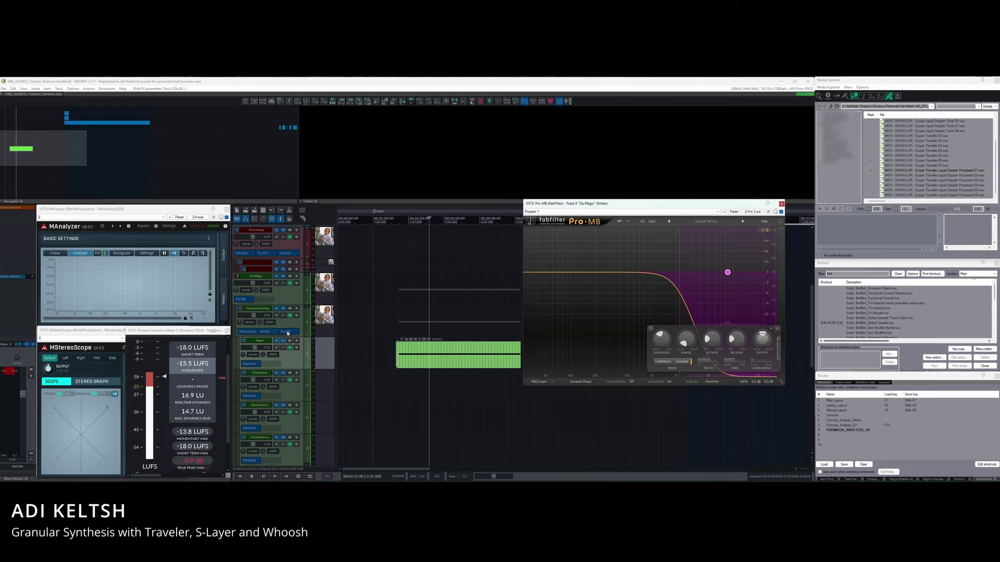
scroll(300, 335, up, 3)
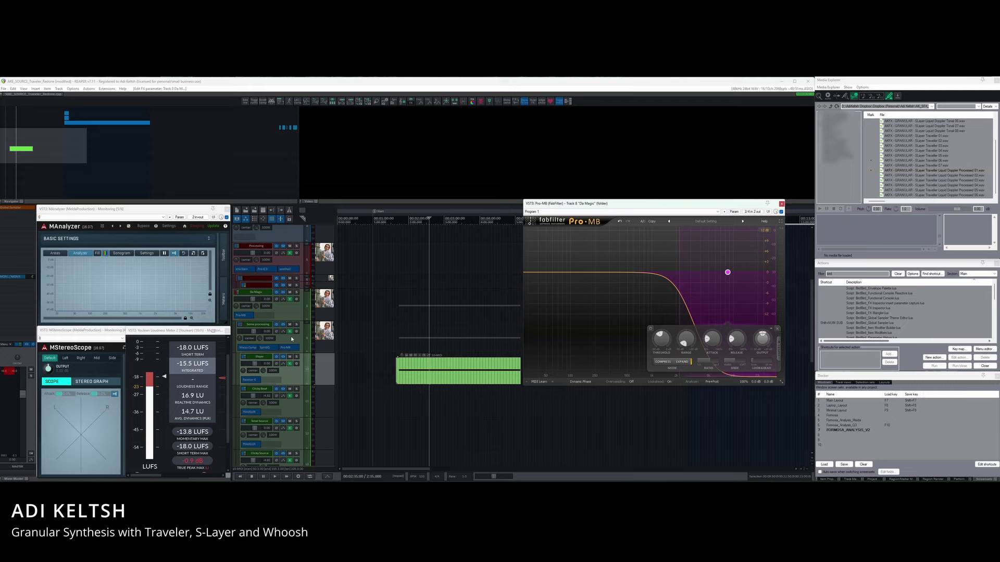
scroll(286, 340, up, 3)
scroll(286, 341, down, 2)
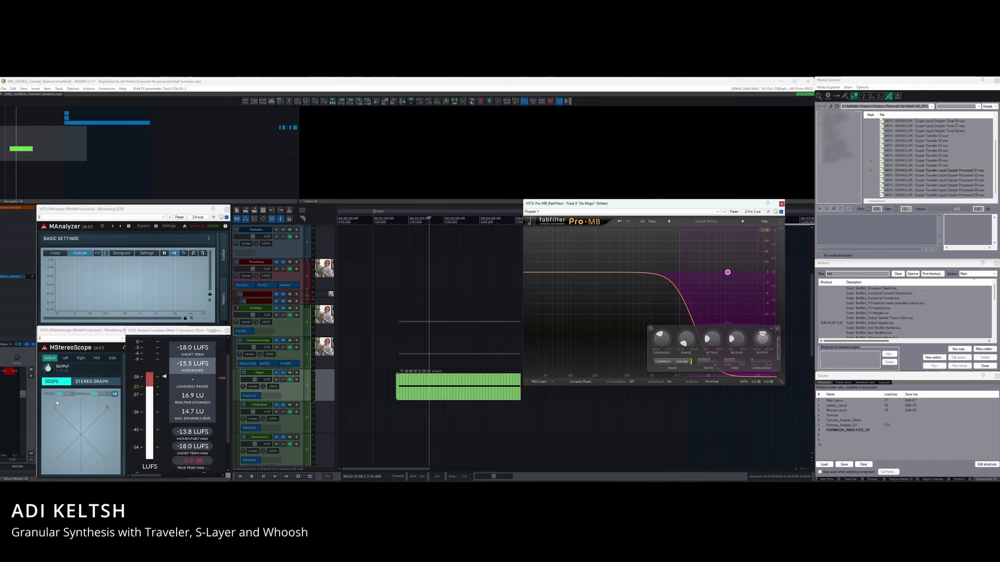
click(16, 374)
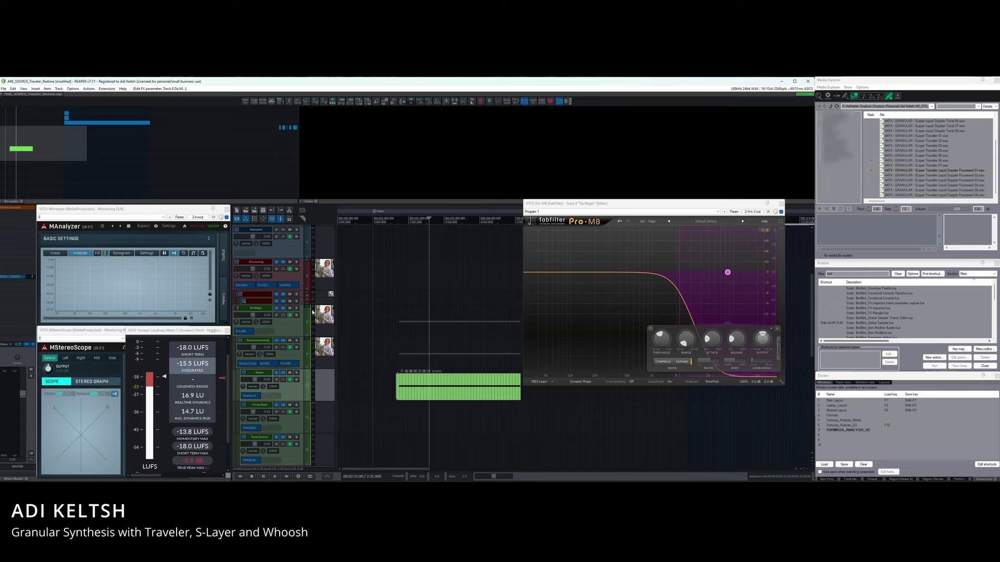
scroll(295, 273, down, 3)
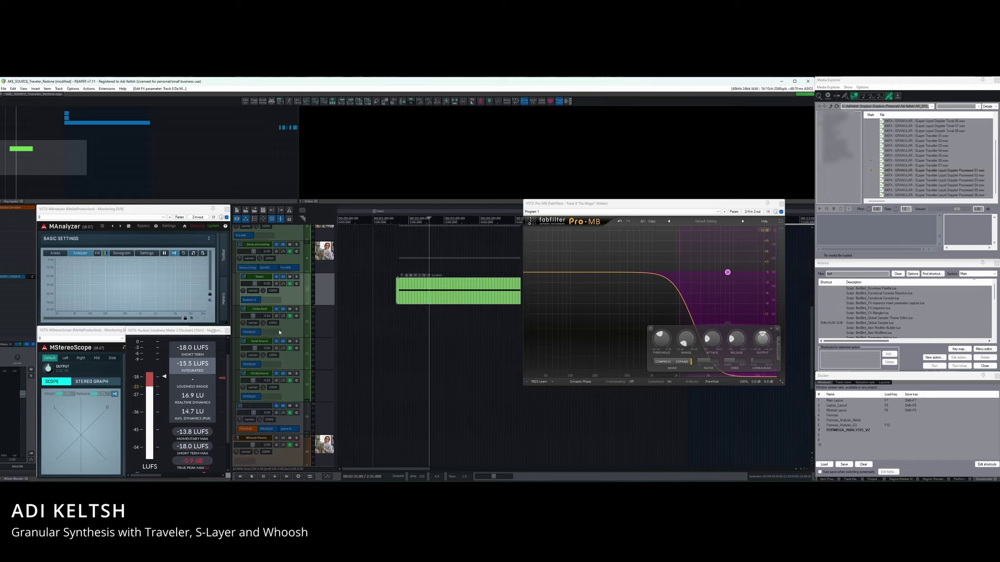
scroll(298, 347, up, 4)
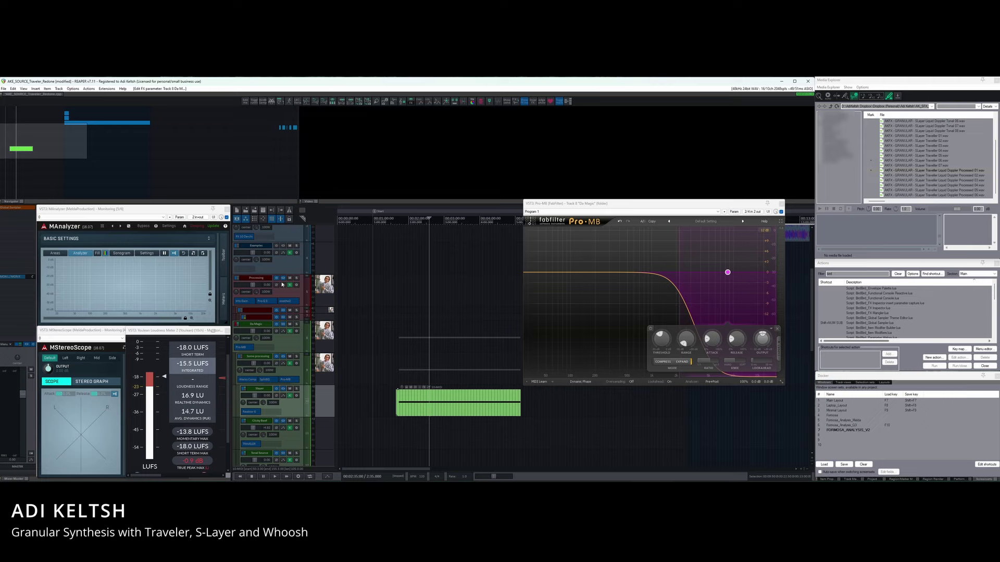
Inspect the Gain plug-in on the Processing track and Newfangled Elevate on the Whoosh FX track, closing each window after viewing.
click(243, 299)
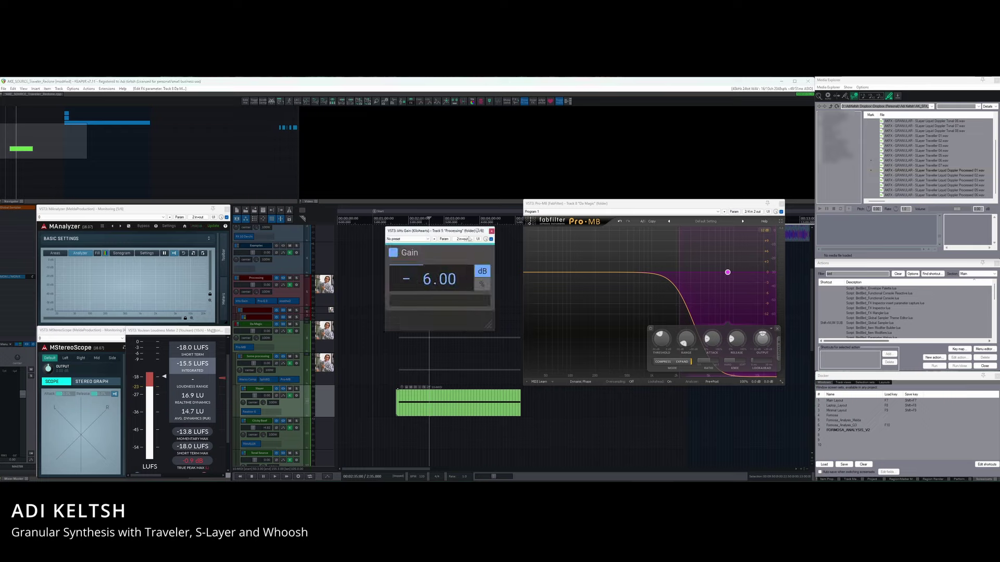
click(490, 232)
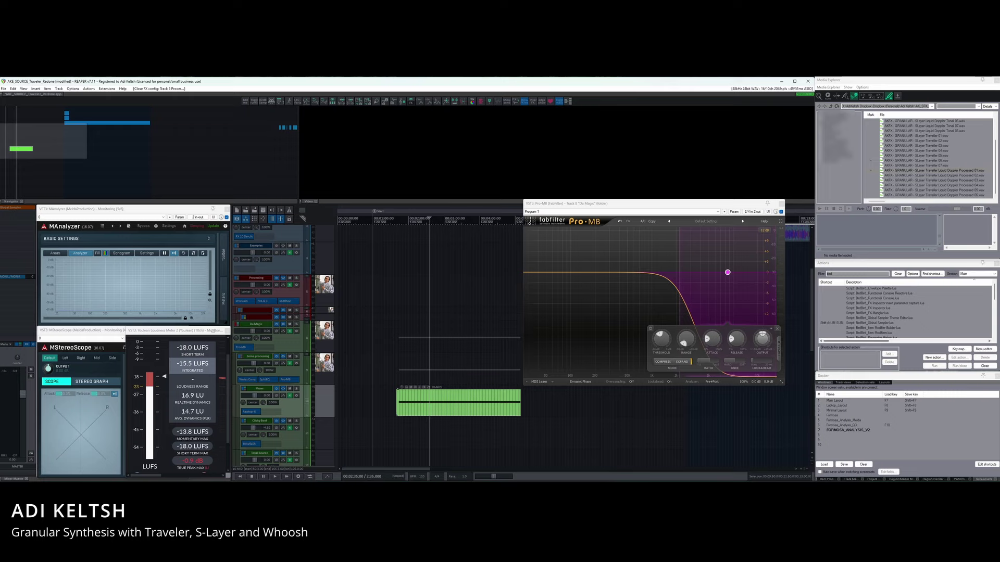
scroll(287, 342, down, 3)
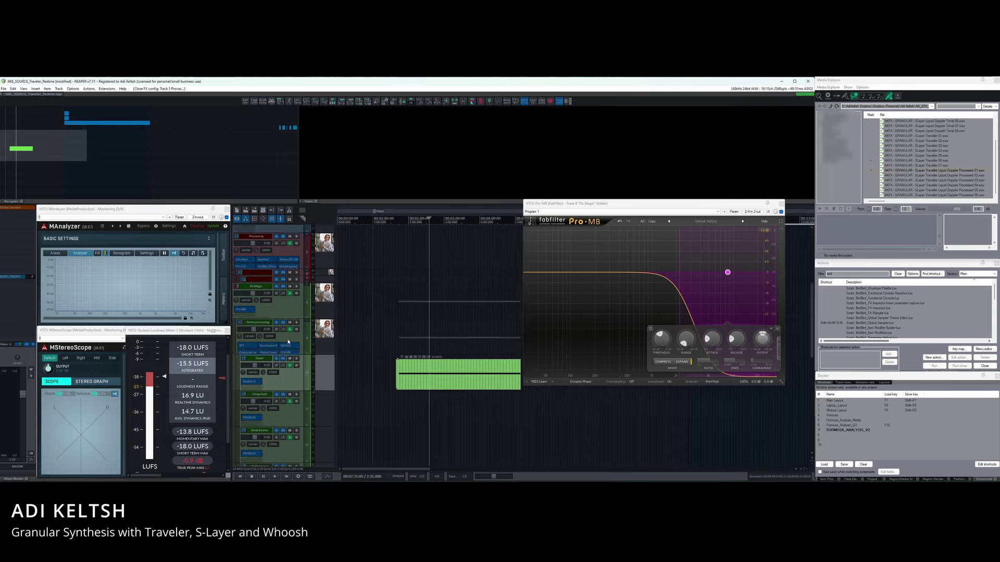
scroll(280, 348, down, 3)
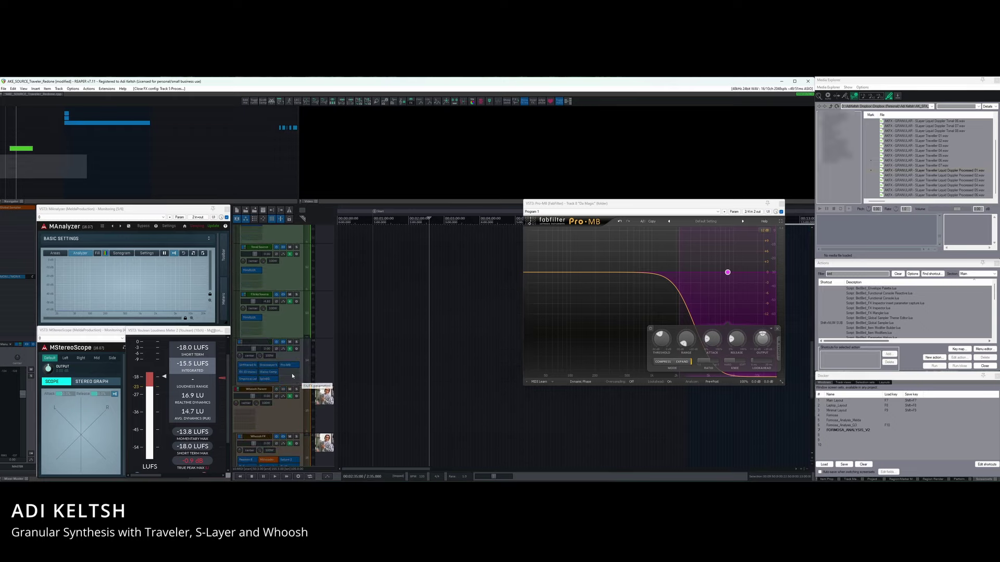
scroll(295, 388, down, 3)
click(266, 404)
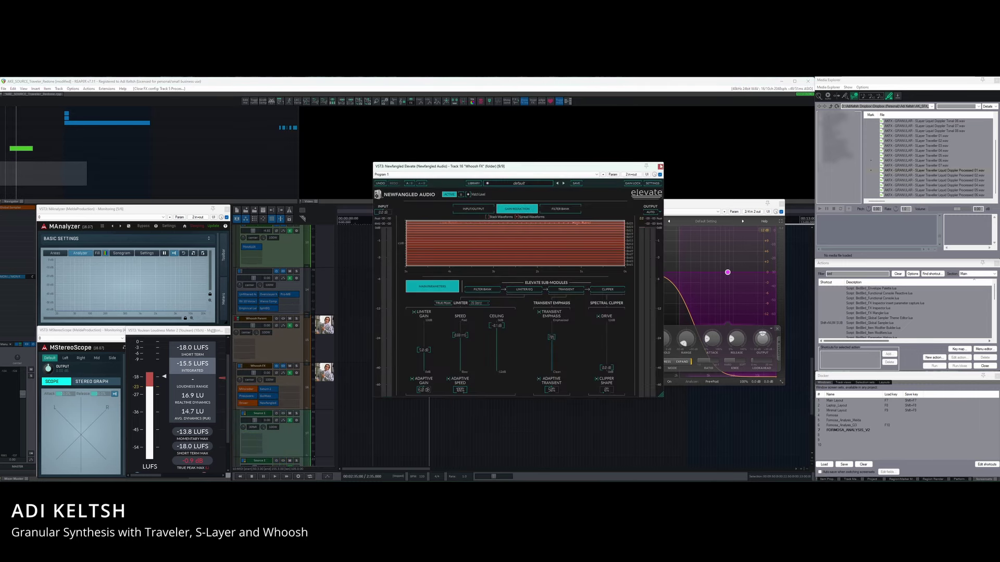
click(660, 166)
Close the Pro-MB window and inspect the soothe2 settings on the Processing track, closing that window after viewing.
click(782, 203)
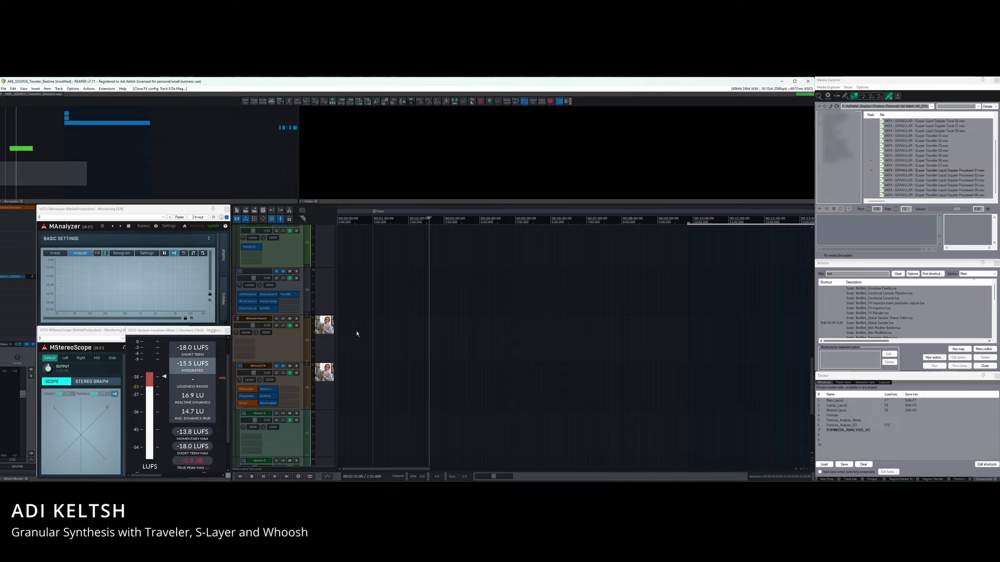
scroll(303, 303, down, 2)
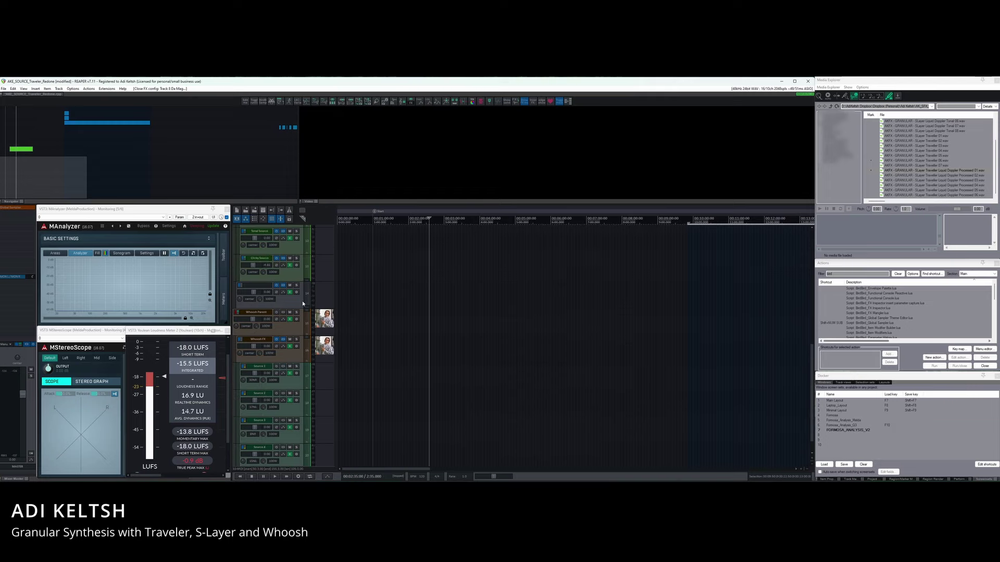
scroll(303, 304, down, 4)
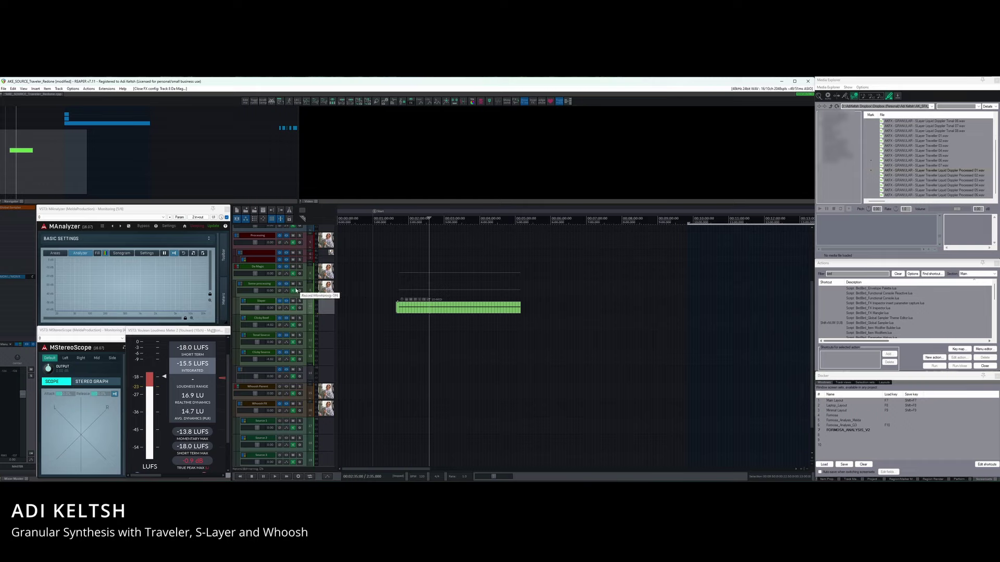
scroll(295, 291, up, 3)
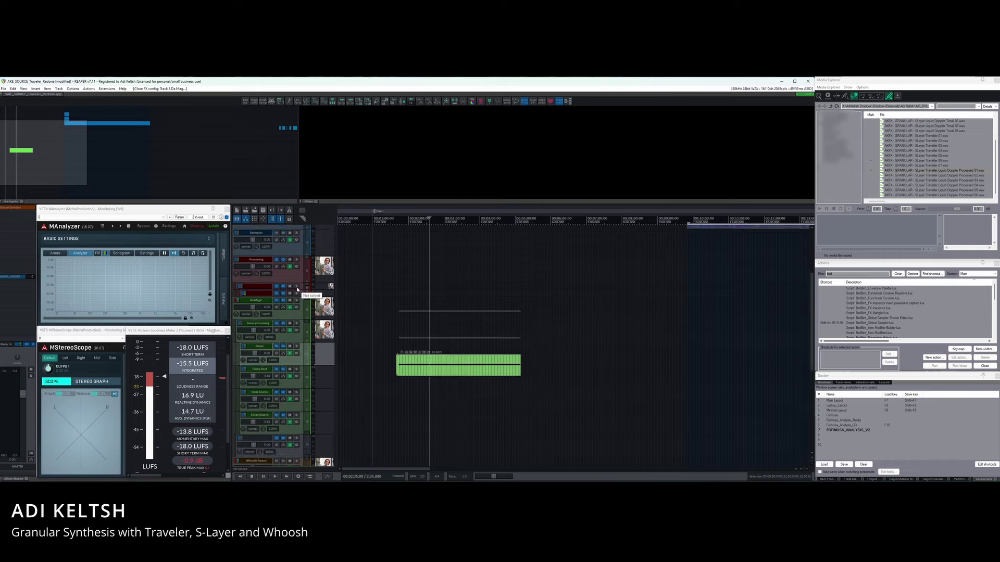
scroll(297, 288, up, 1)
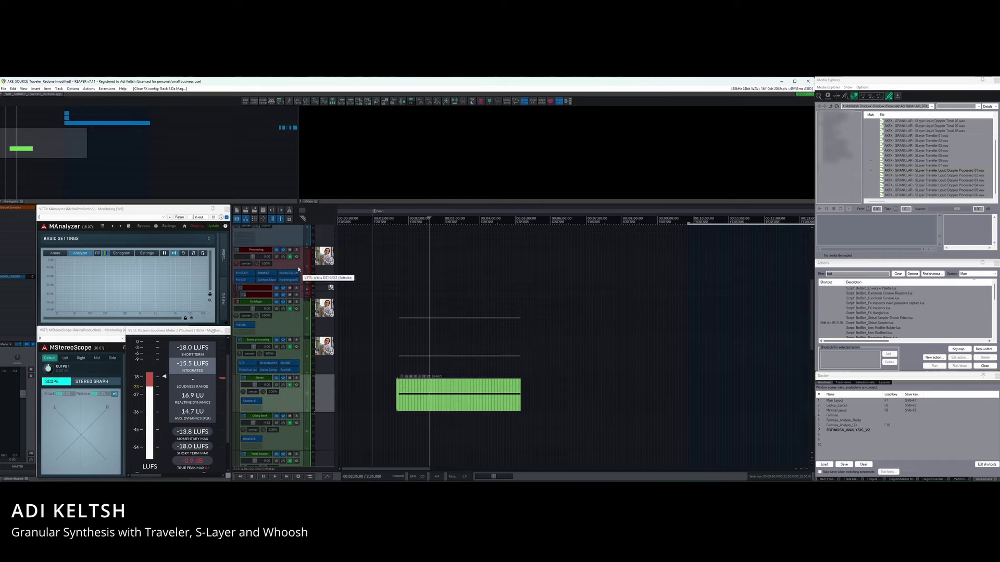
click(264, 273)
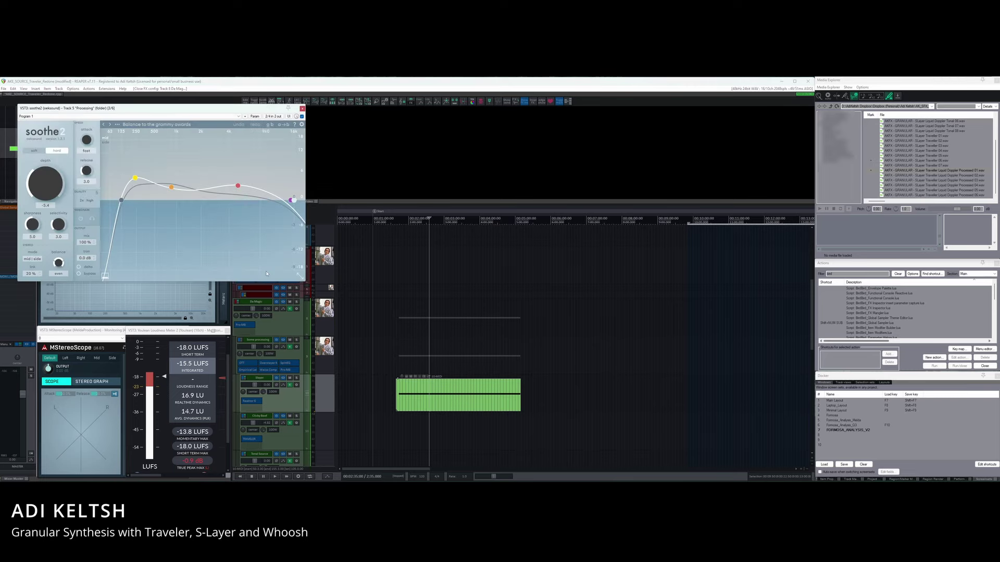
click(302, 108)
Examine the full track hierarchy, comparing the Da Magic source tracks and their effects with the Whoosh Parent and Whoosh FX group.
scroll(431, 354, down, 4)
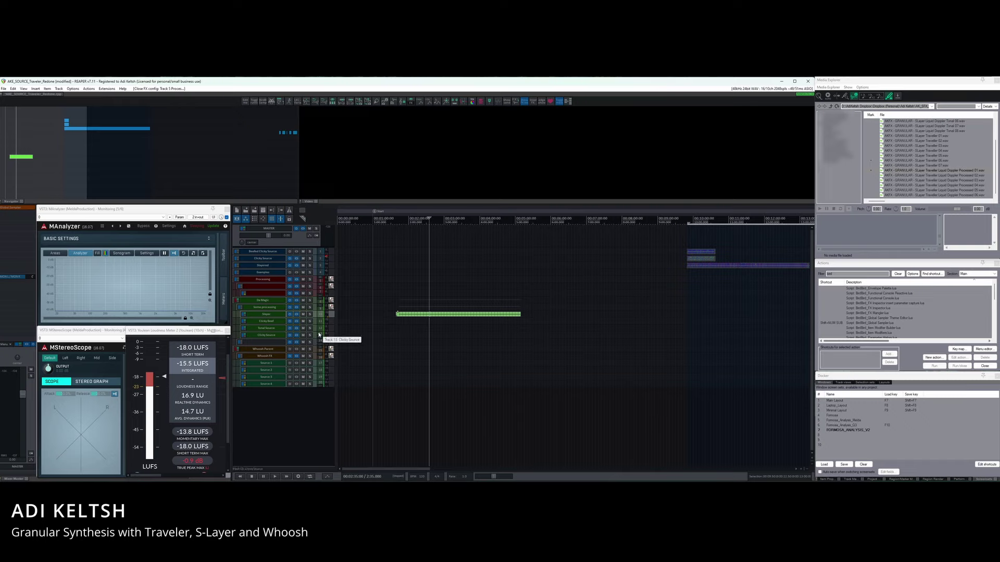
scroll(319, 336, up, 4)
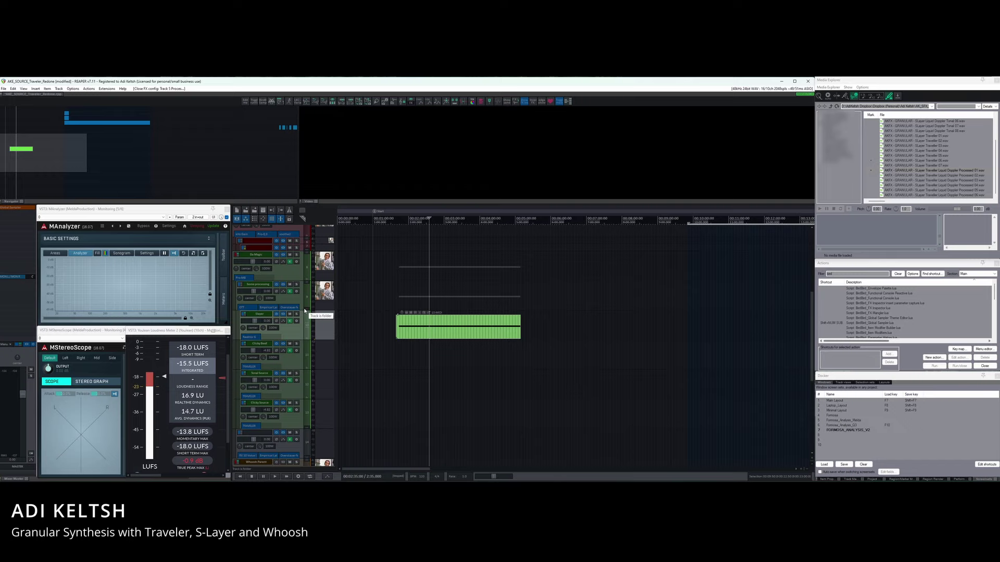
scroll(294, 298, up, 1)
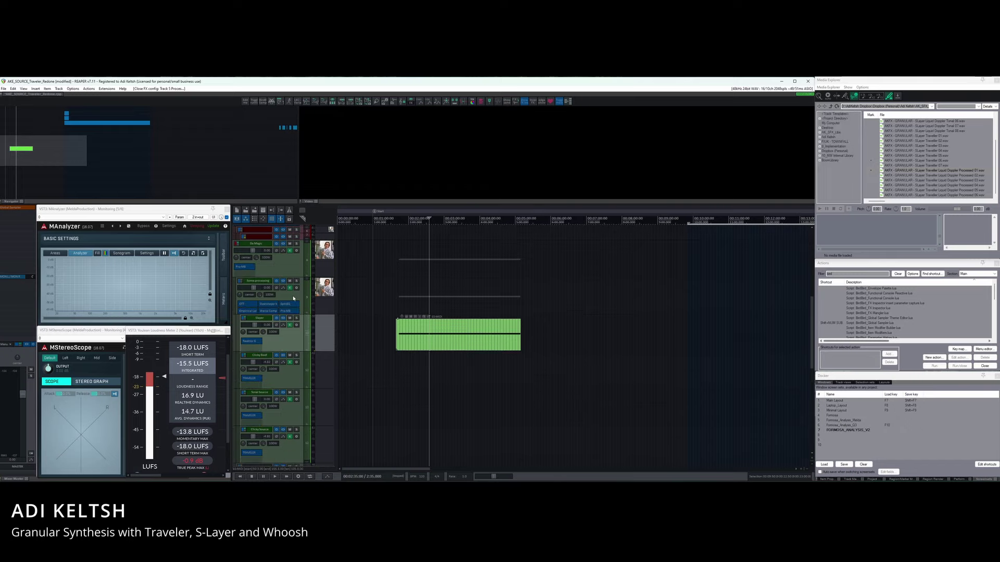
scroll(294, 299, down, 5)
scroll(290, 275, down, 3)
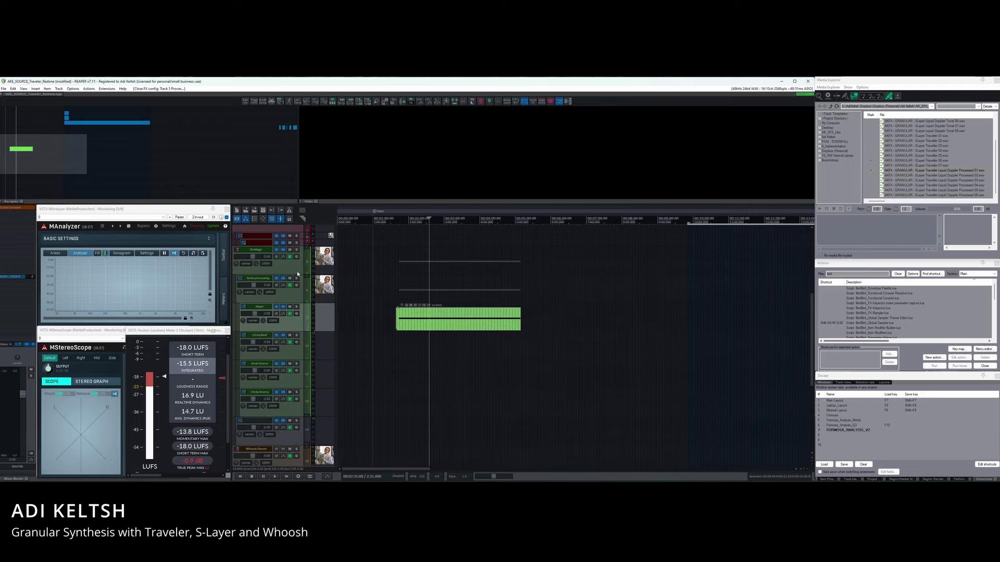
scroll(300, 282, up, 4)
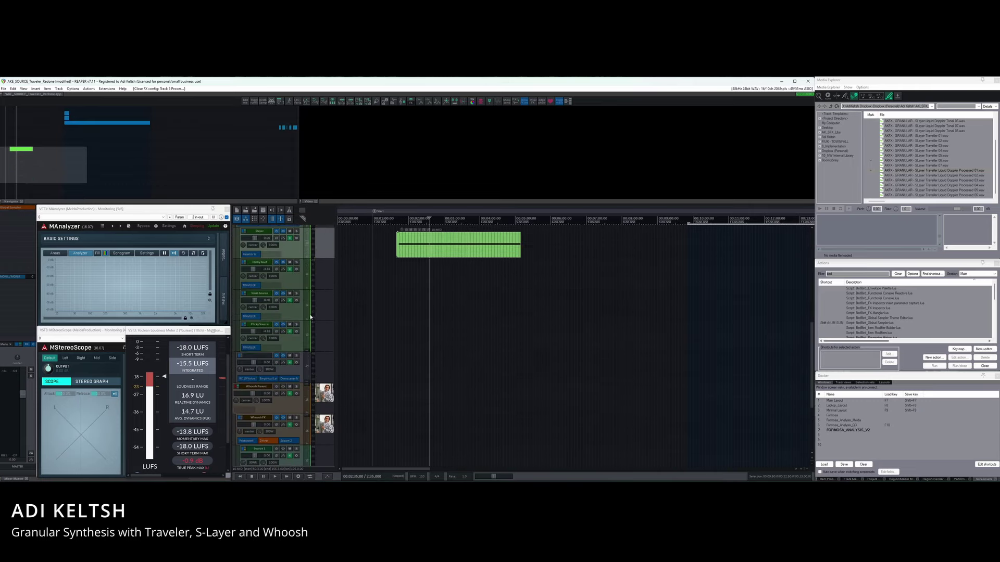
scroll(345, 338, down, 3)
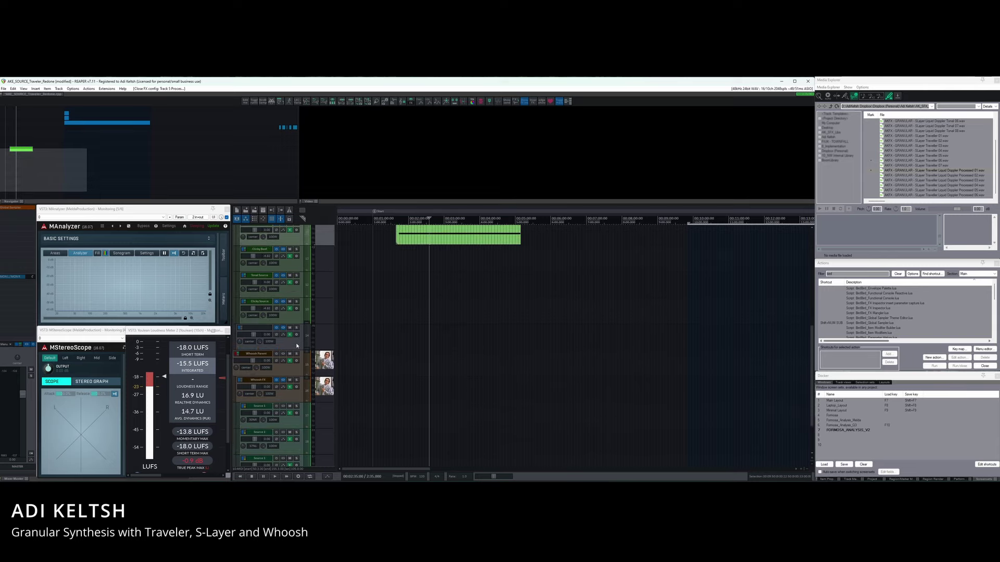
scroll(295, 339, down, 5)
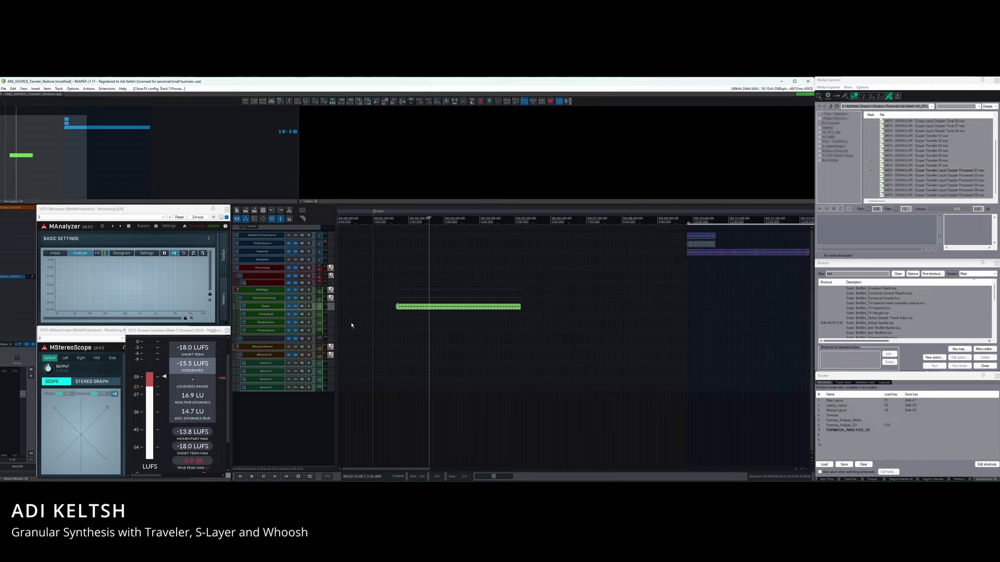
scroll(313, 318, up, 2)
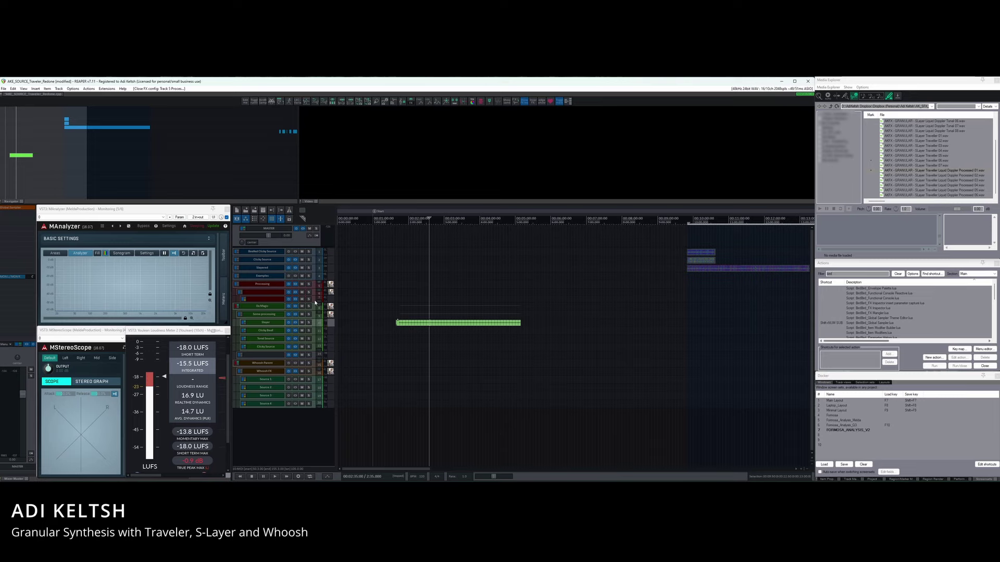
scroll(306, 303, up, 3)
scroll(301, 312, down, 4)
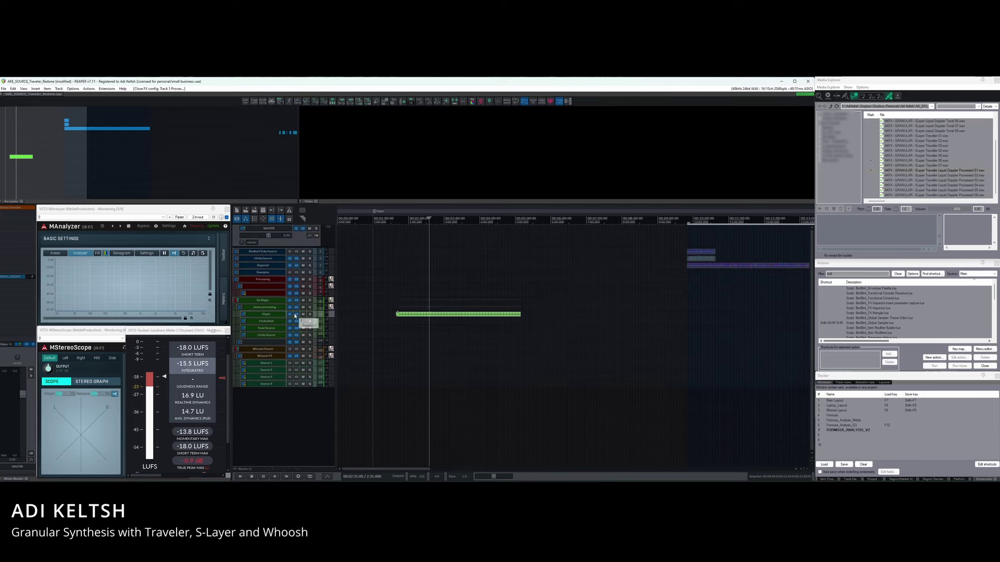